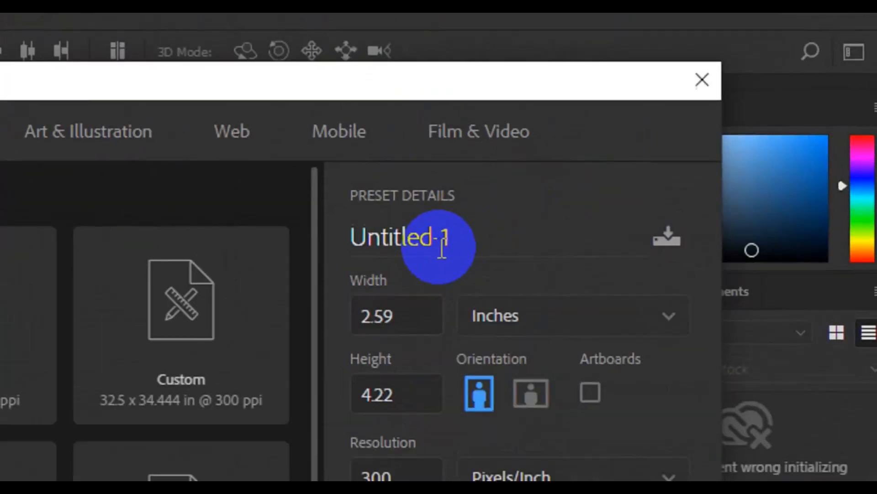
- Name the new document "Fb Cover Banner"
click(442, 249)
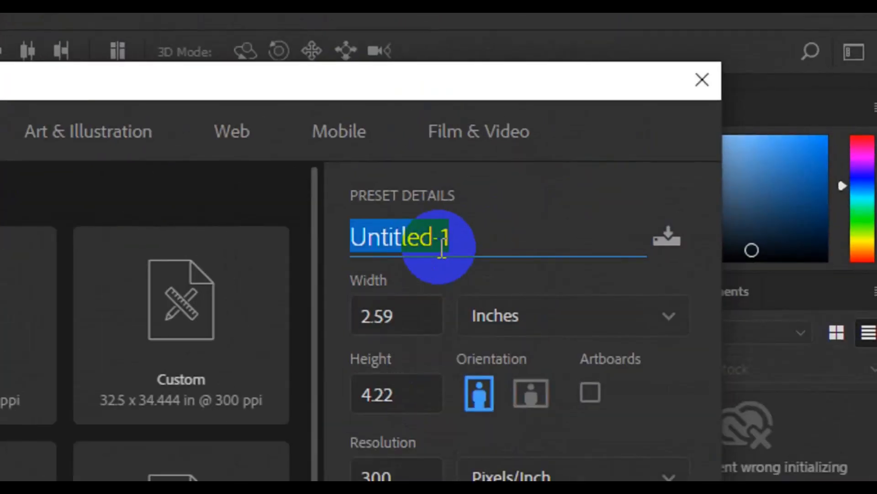
text(Fb)
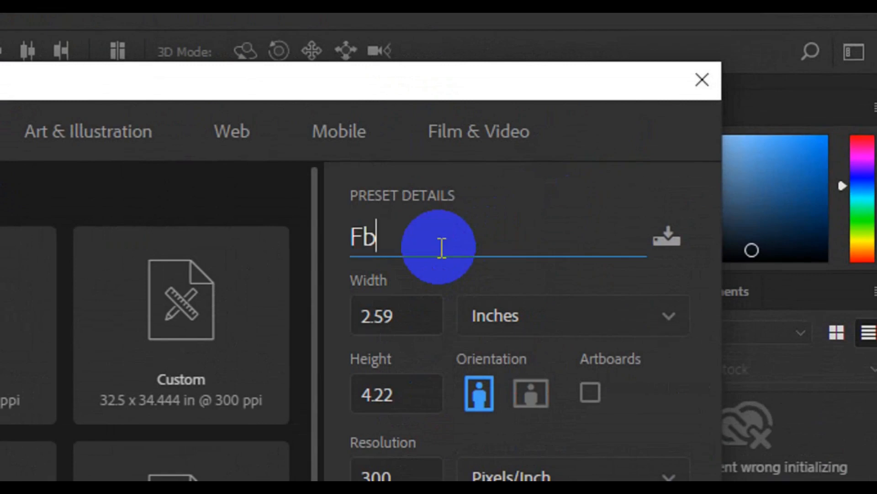
text( Co)
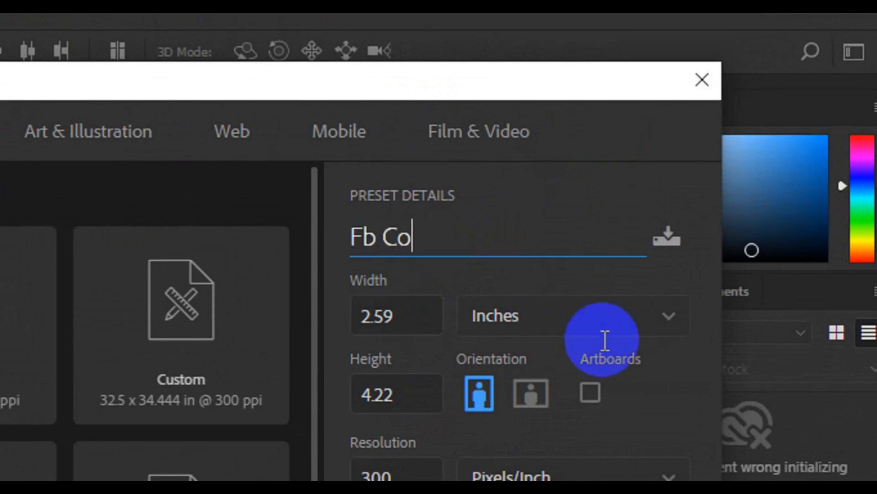
text(ver Ba)
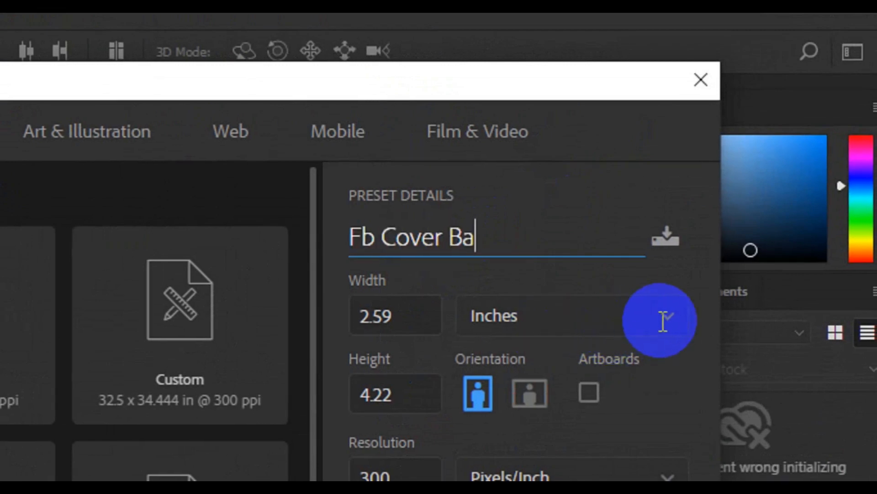
text(nner)
- Set the new document's units to pixels and its width to 851
click(662, 320)
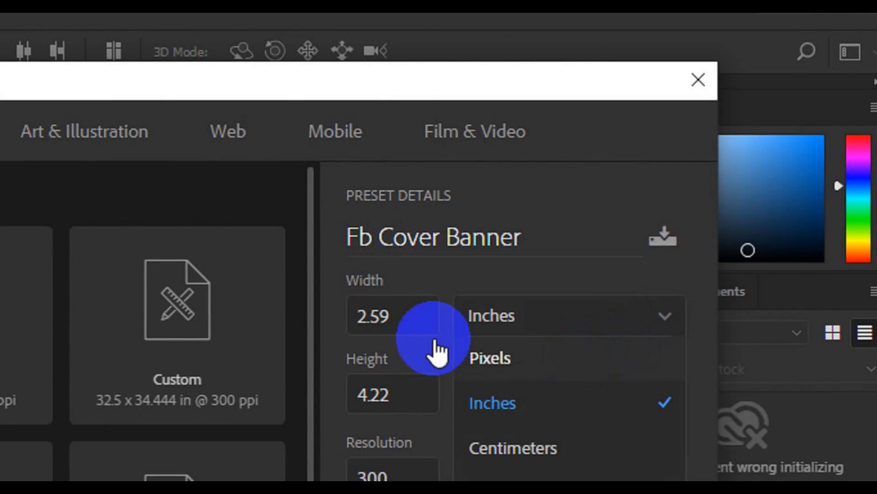
click(489, 358)
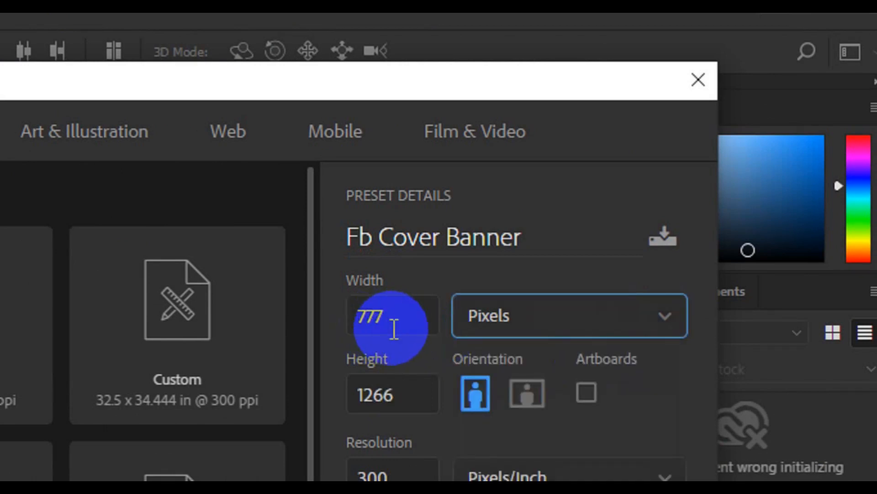
click(394, 328)
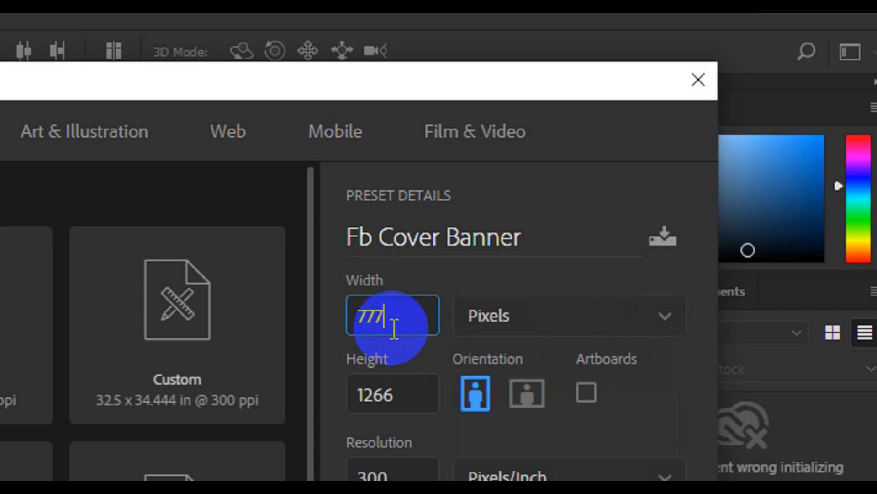
text(851)
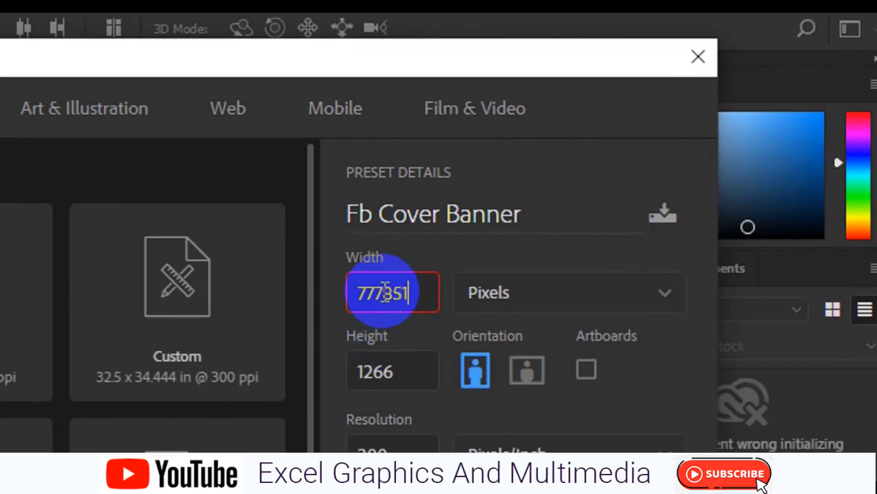
key(Tab)
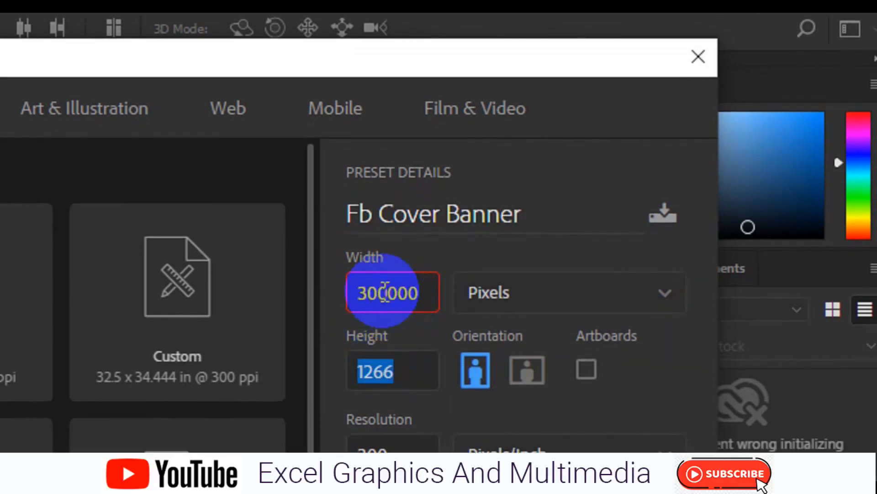
key(shift+Tab)
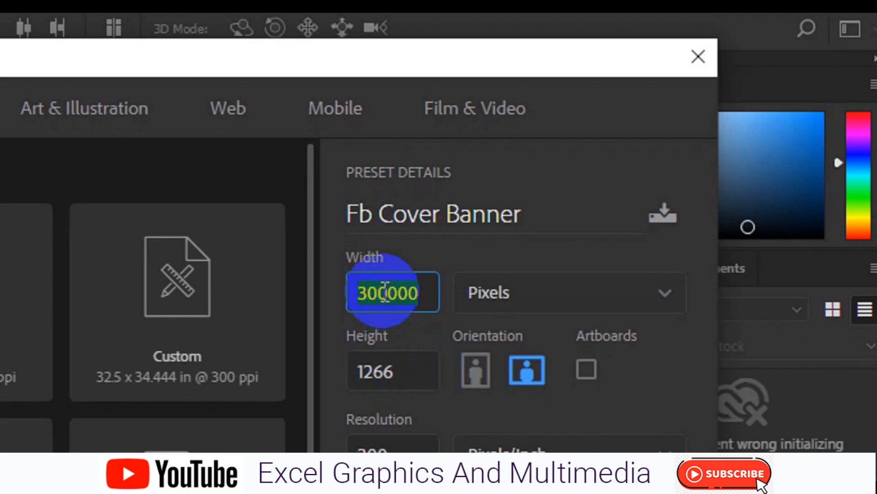
text(85)
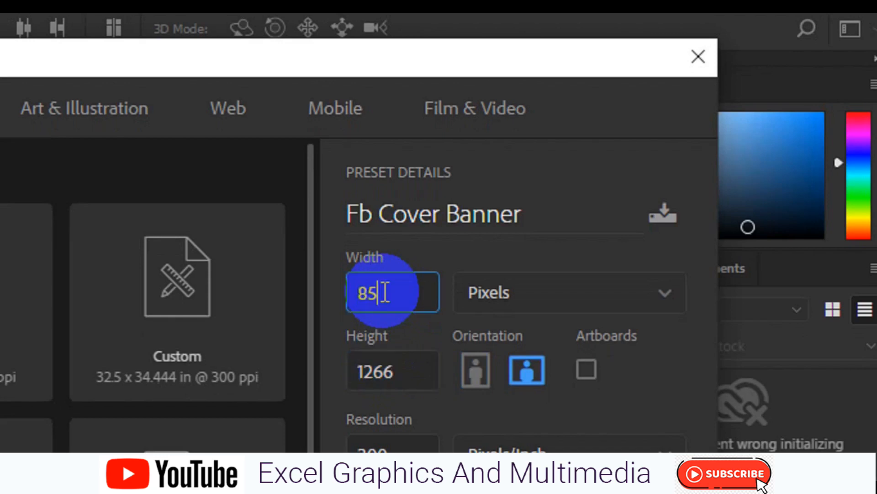
text(1)
key(Tab)
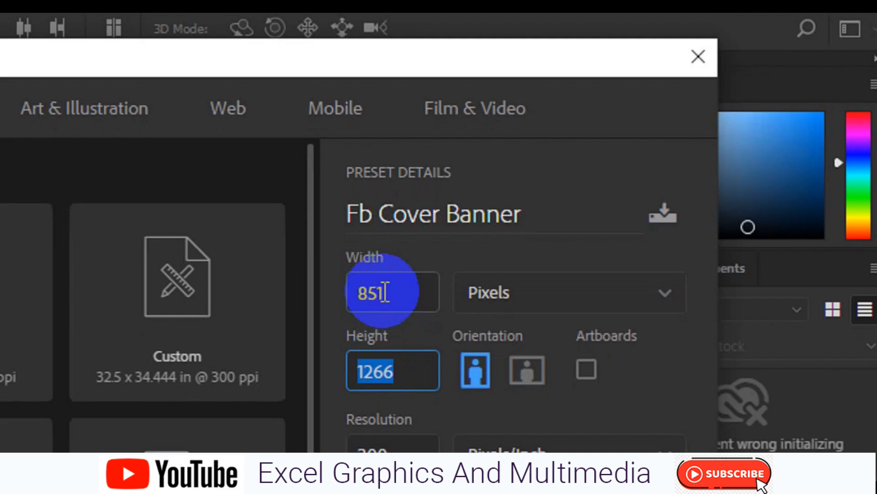
- Set the document height to 315 pixels and create the document
text(315)
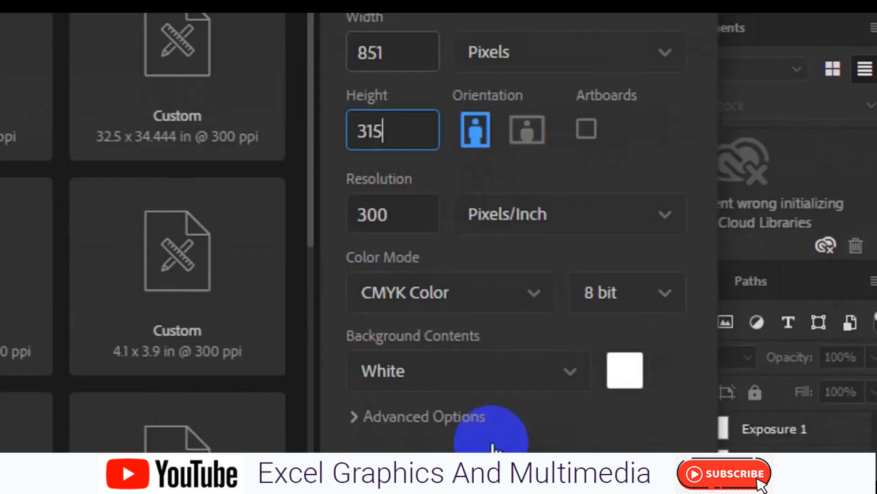
click(627, 401)
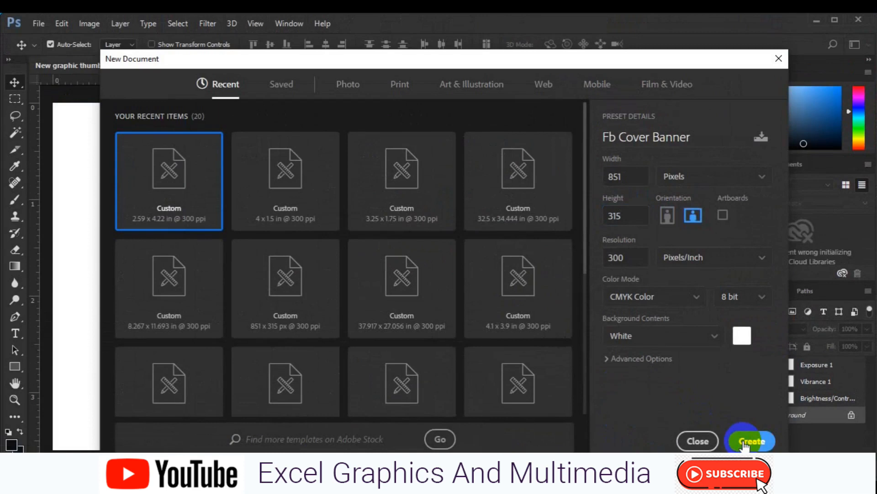
key(ctrl+minus)
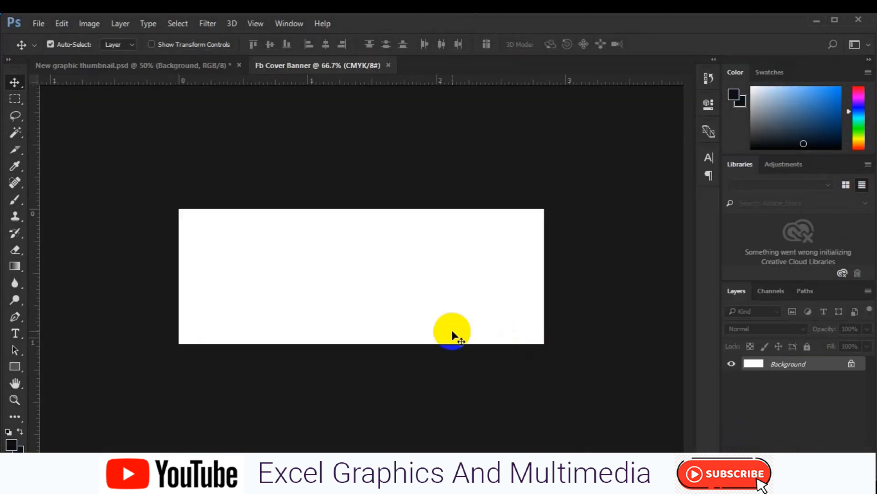
- Draw a dark Pen tool shape, about 514 by 158 px, filling the canvas's upper-right corner with a downward-bulging curved lower edge
click(13, 319)
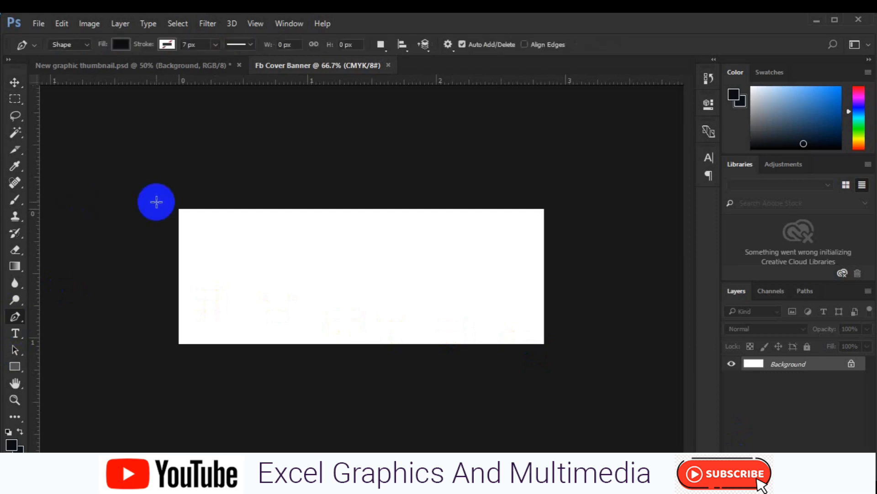
click(331, 210)
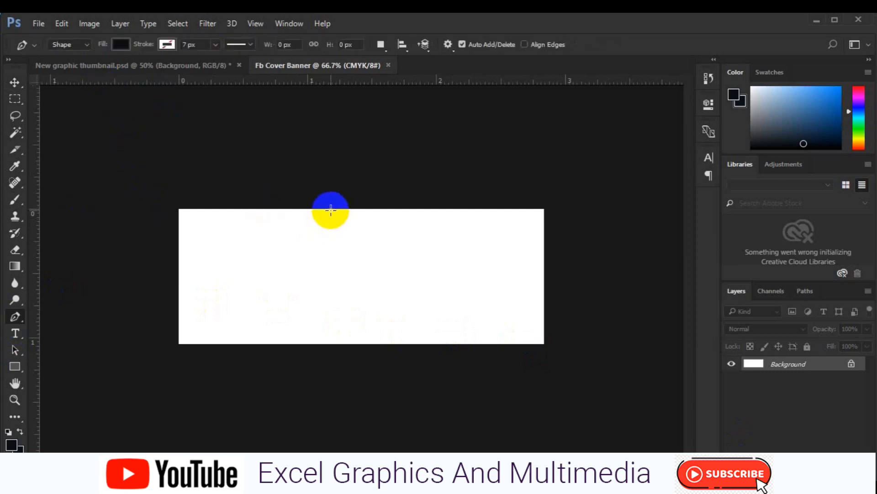
click(330, 208)
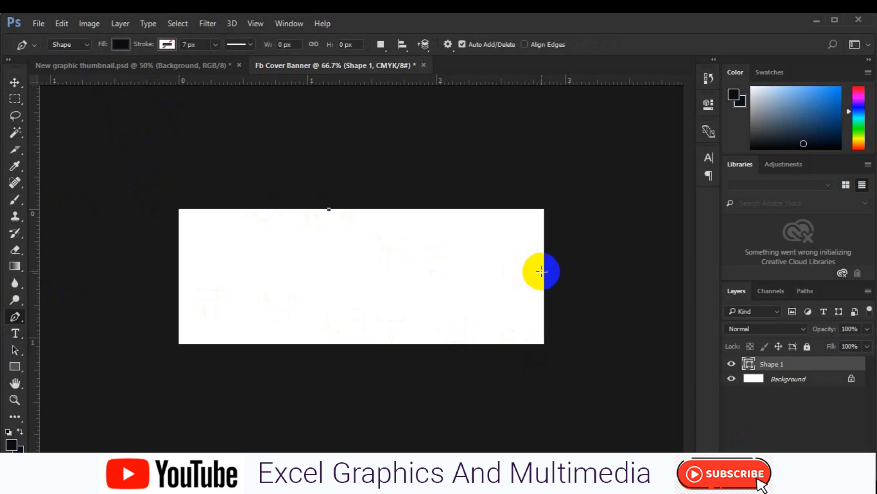
drag(545, 257, 678, 207)
click(546, 257)
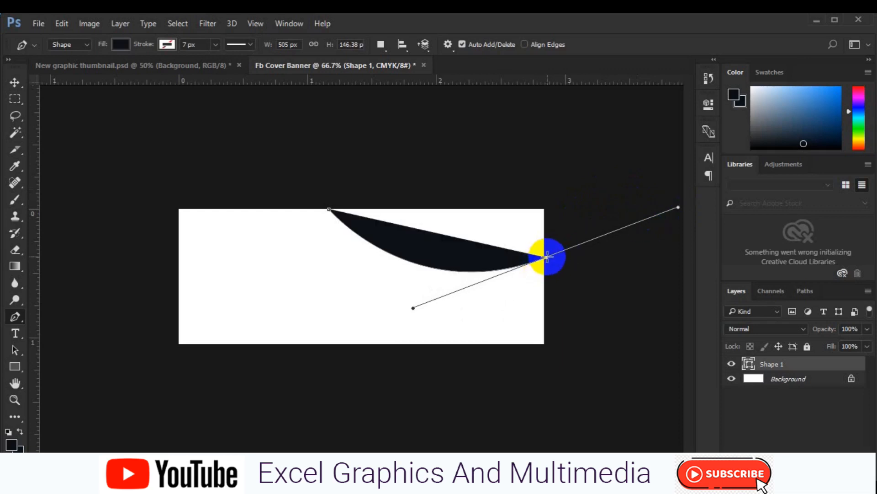
alt+click(547, 257)
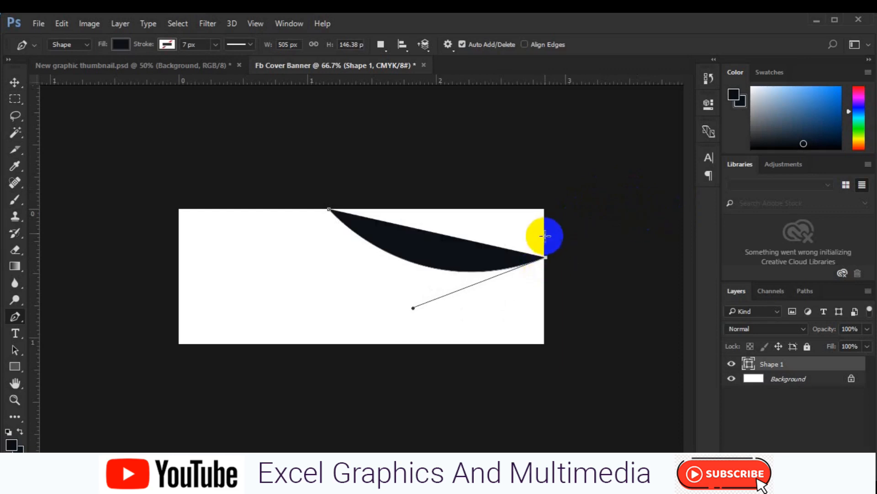
click(546, 203)
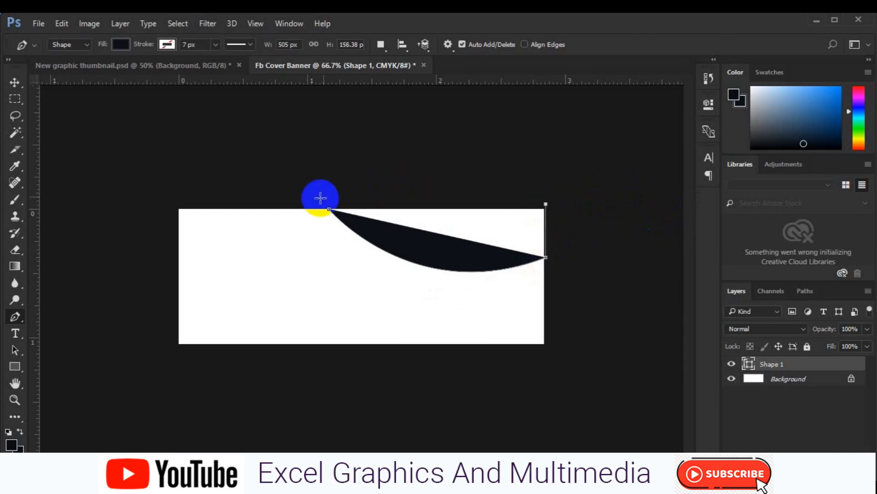
click(325, 204)
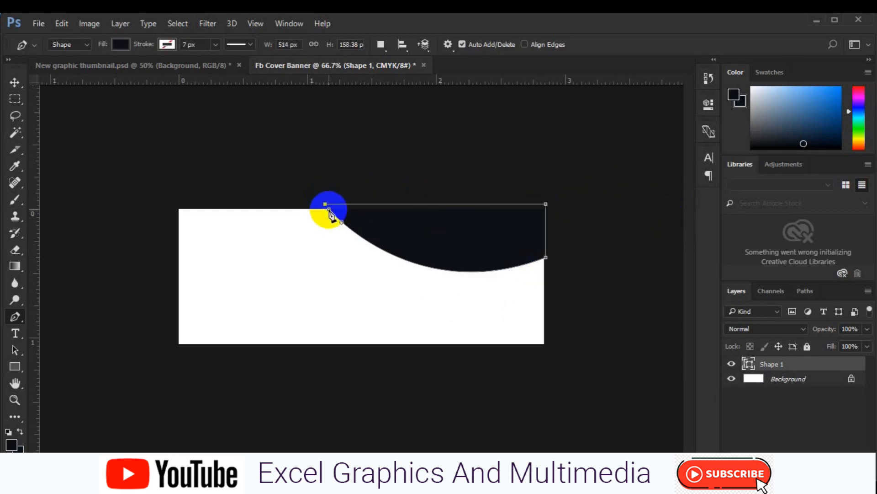
- Duplicate the dark curved shape's layer
click(15, 83)
click(398, 292)
click(811, 386)
click(509, 245)
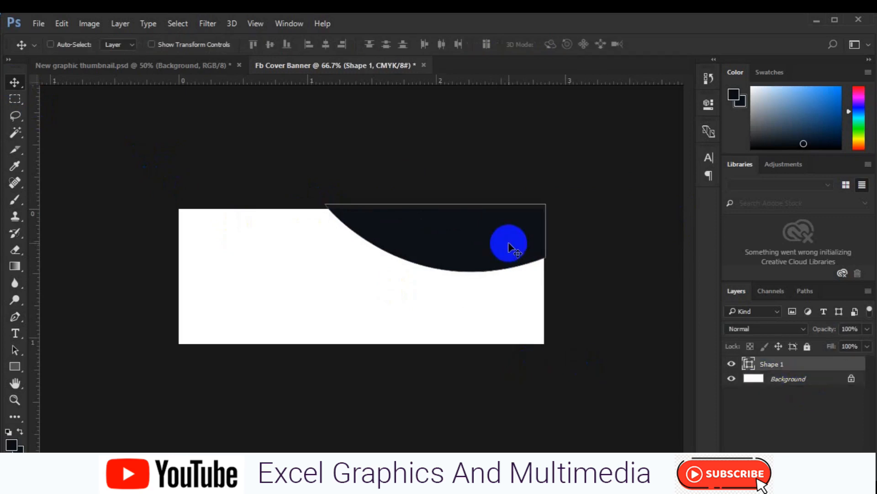
click(349, 192)
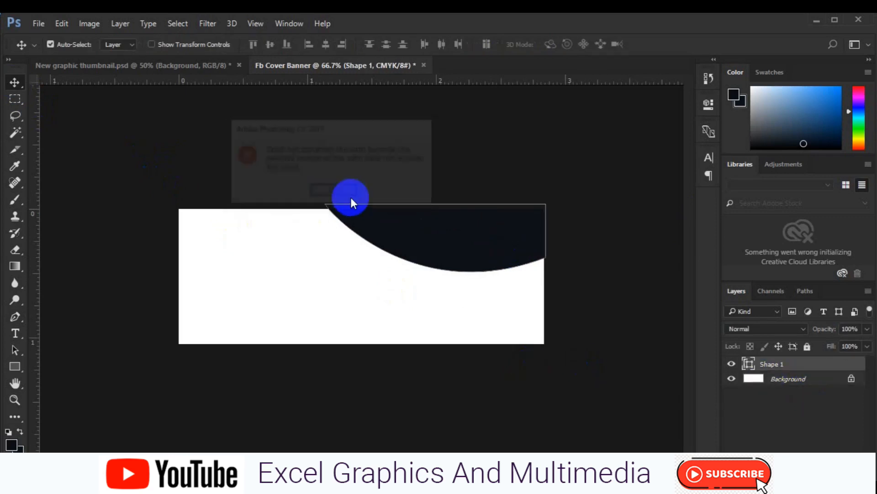
click(424, 222)
key(ctrl+j)
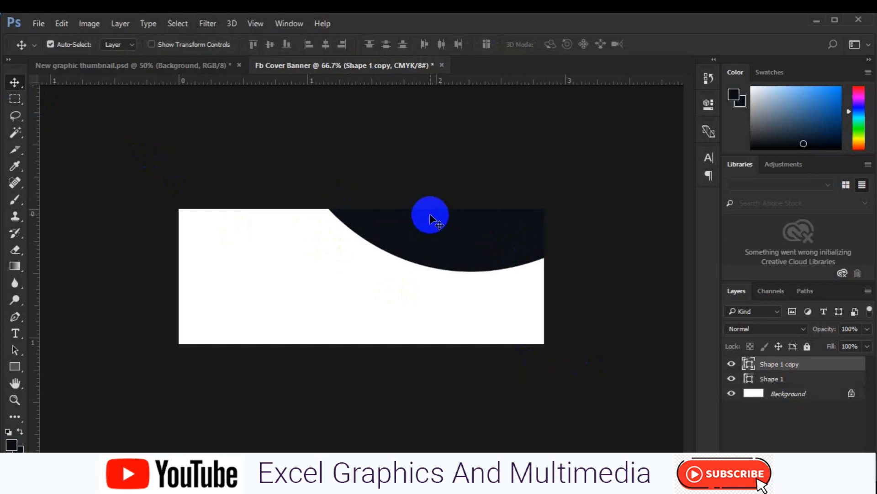
- Flip the duplicated curved shape vertically with Free Transform and apply the transformation
key(ctrl+t)
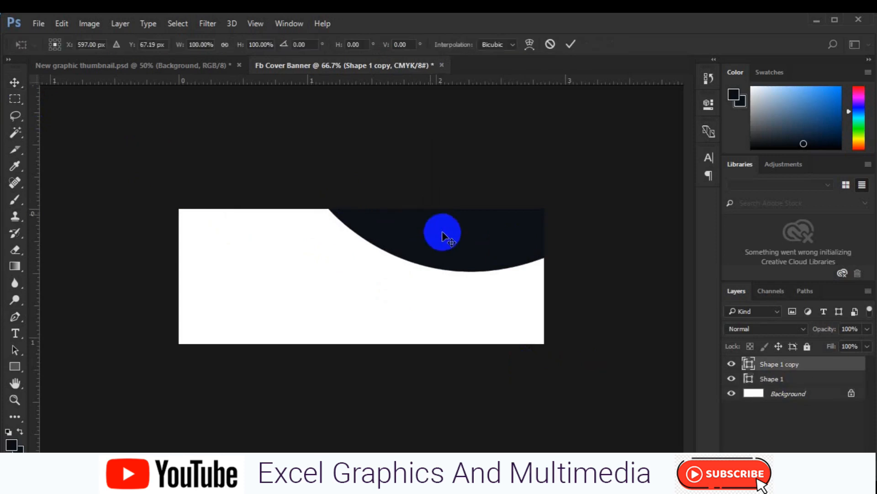
right_click(443, 232)
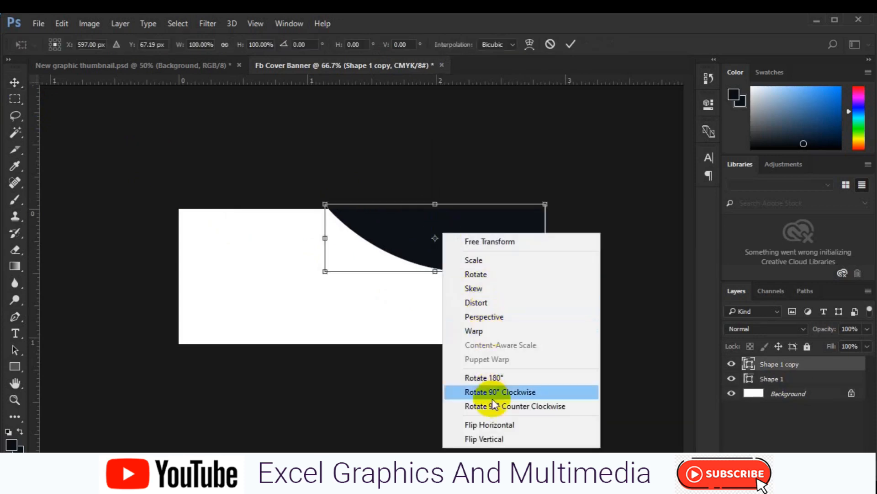
click(498, 425)
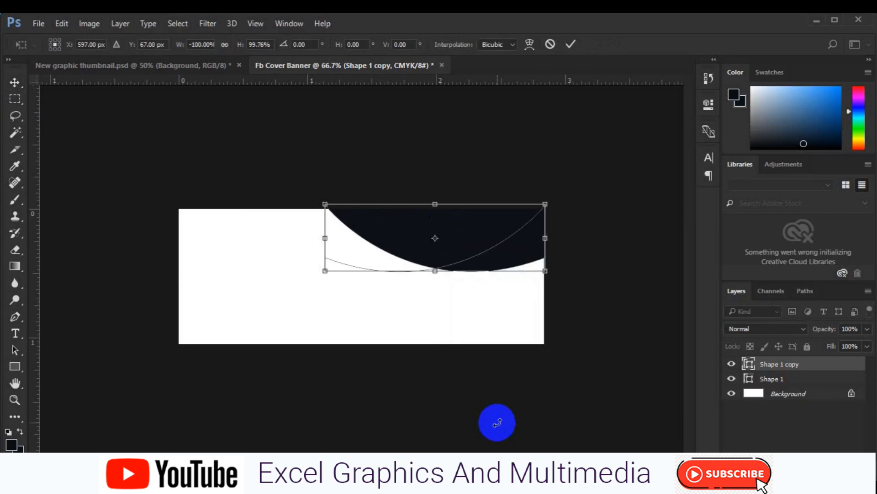
right_click(480, 257)
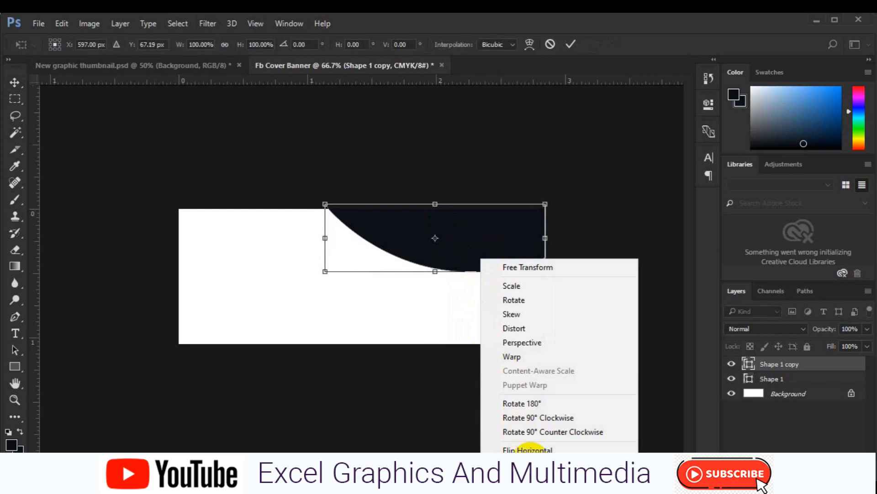
click(530, 453)
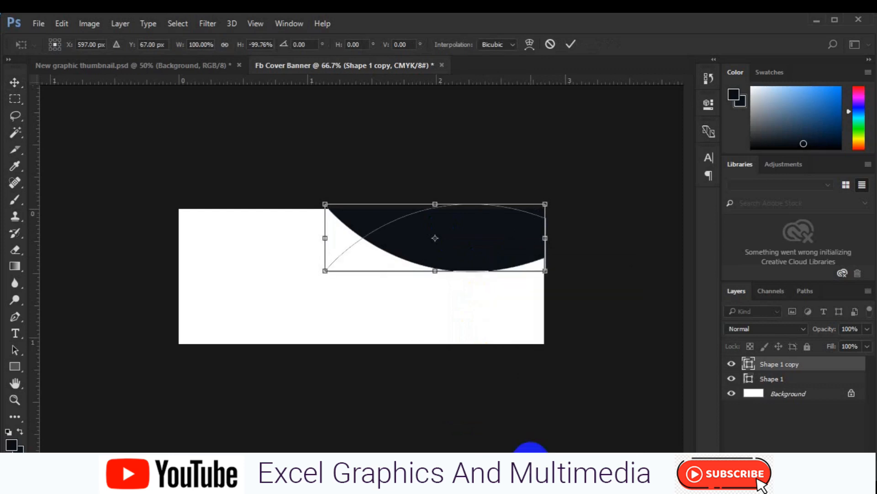
key(Return)
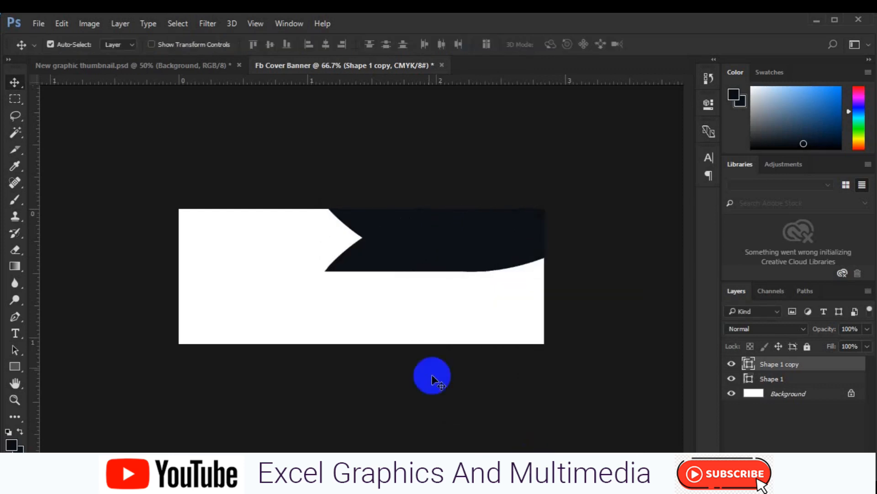
- Align the flipped shape copy to the bottom edge of the canvas
key(ctrl+a)
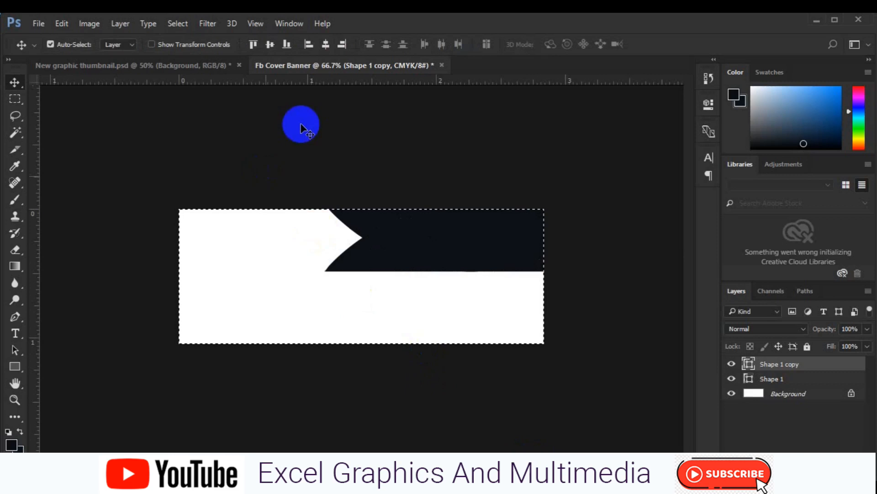
click(287, 44)
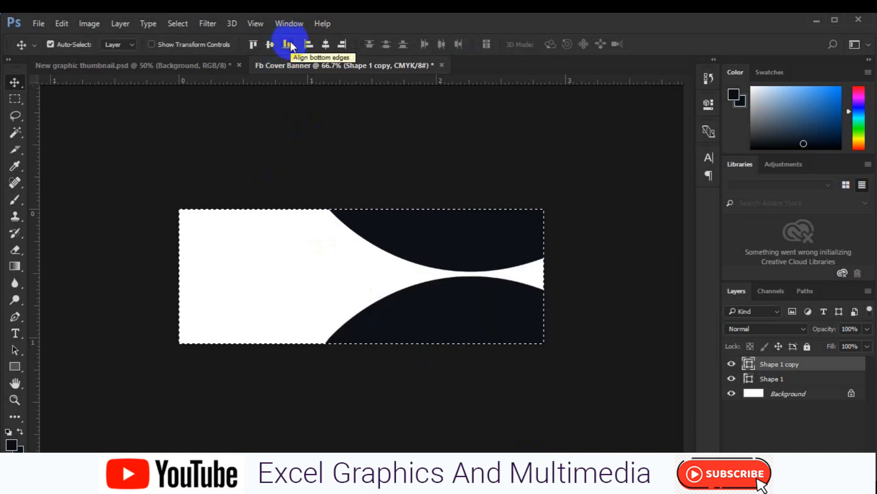
key(ctrl+d)
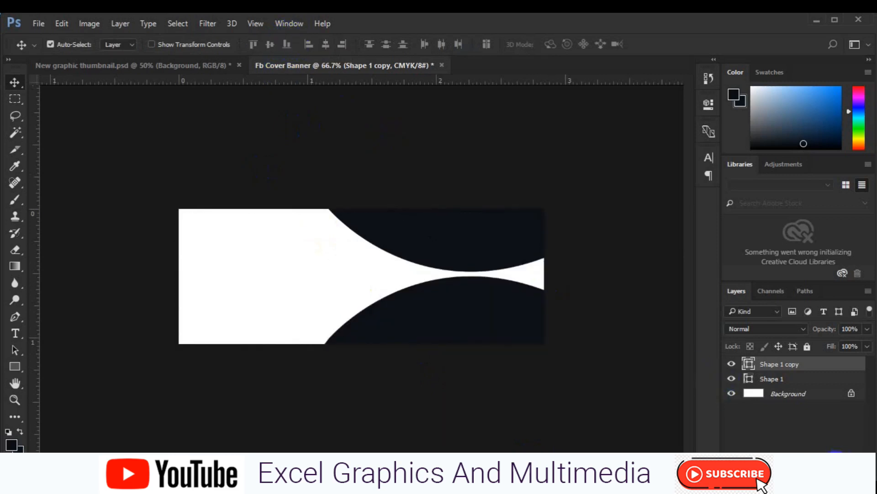
- Add a new empty layer above the two curved shapes
click(835, 469)
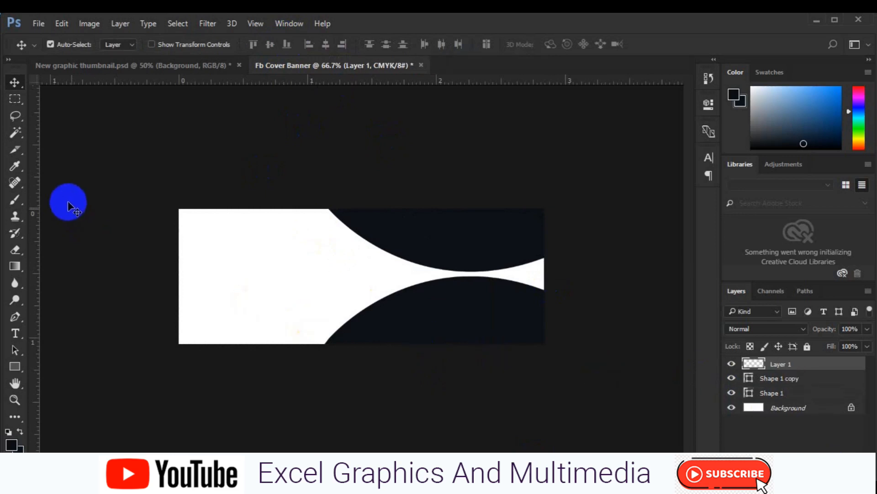
- Duplicate the upper dark curved shape and scale the copy down slightly so it sits inside the original's curved edge
click(441, 241)
key(ctrl+plus)
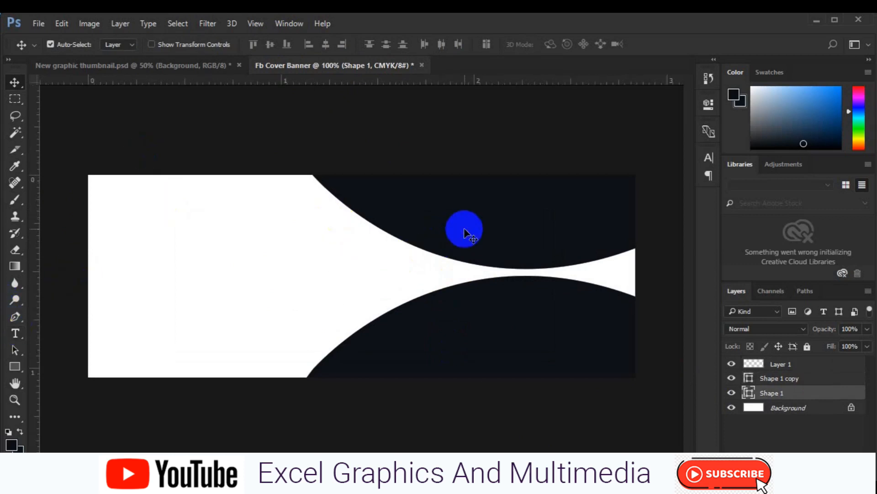
key(ctrl+j)
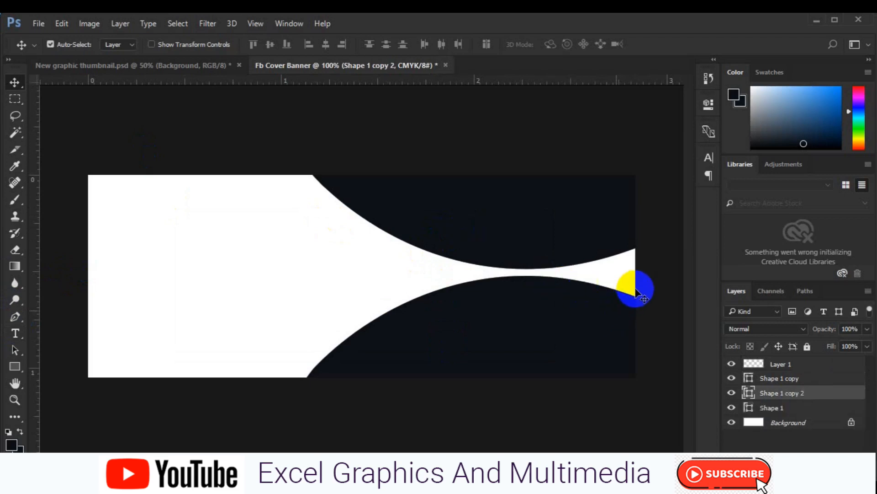
key(ctrl+t)
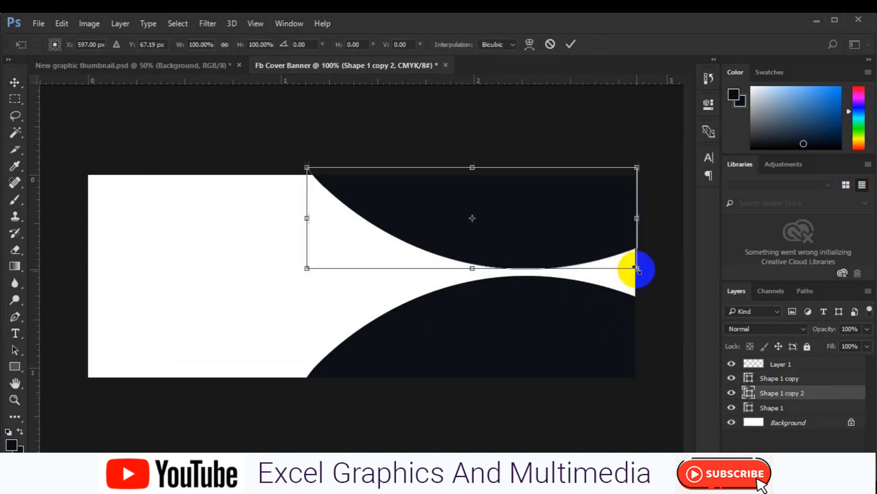
drag(638, 270, 613, 261)
click(341, 309)
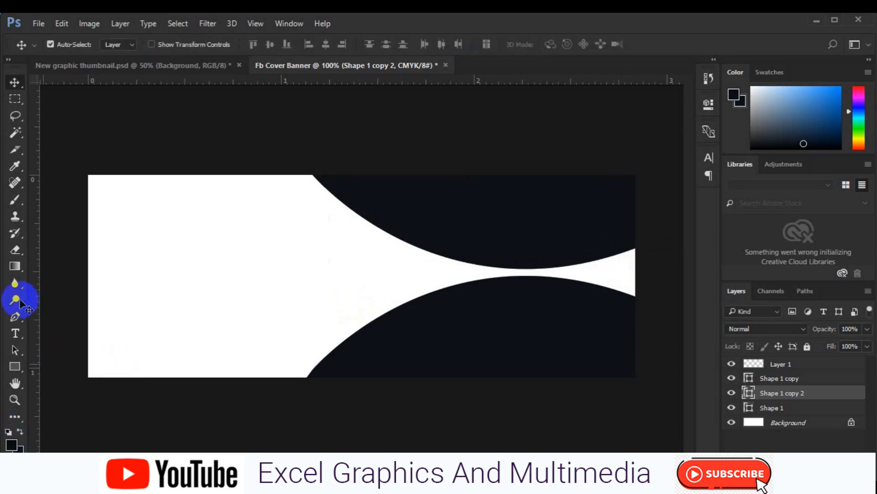
- Give the smaller shape copy a solid dark fill and a white stroke
click(16, 316)
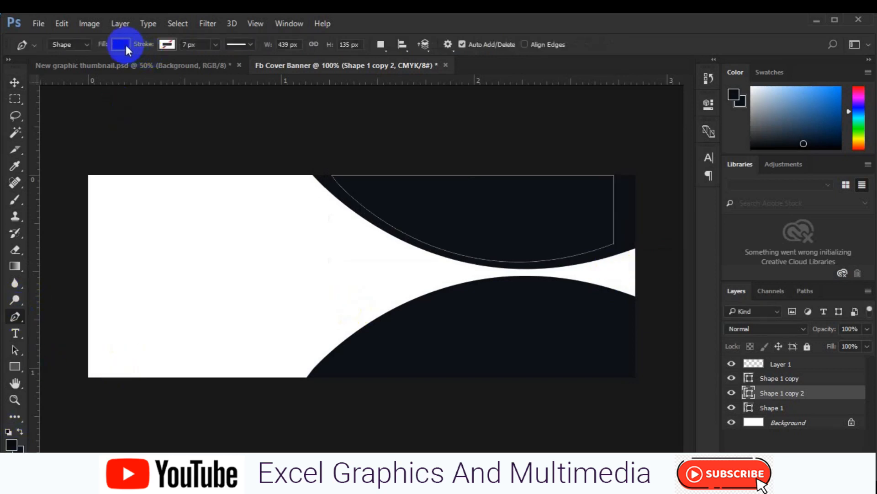
click(126, 45)
click(91, 69)
click(169, 45)
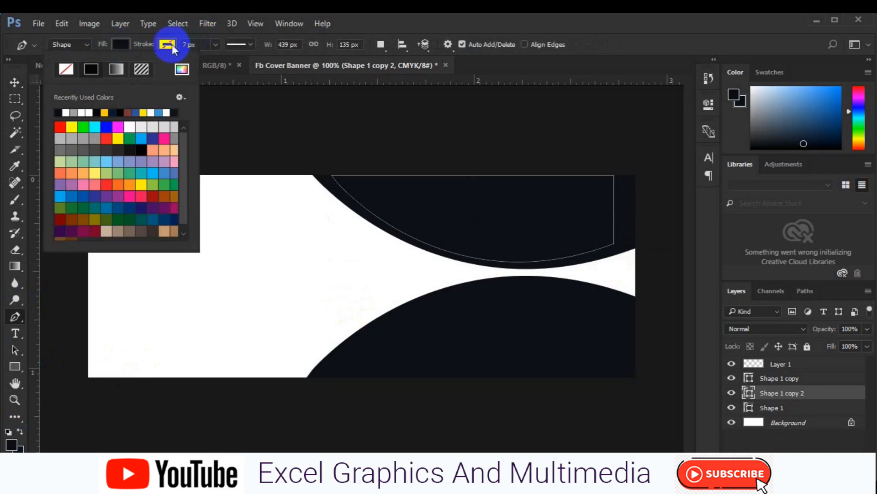
click(114, 112)
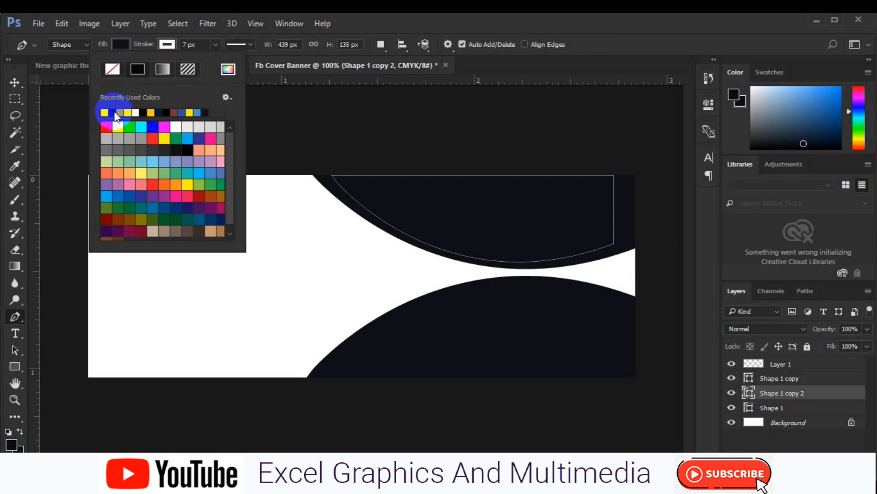
- Set the shape copy's stroke width to 2 px
click(191, 43)
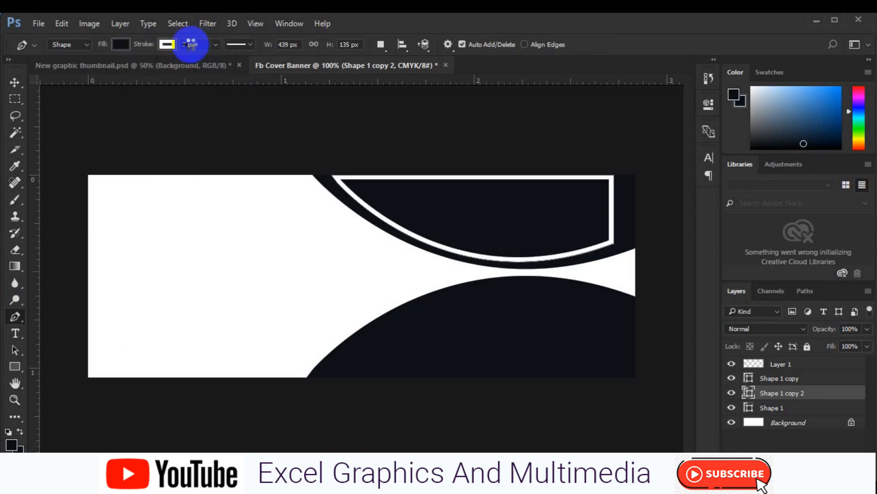
text(3)
key(Return)
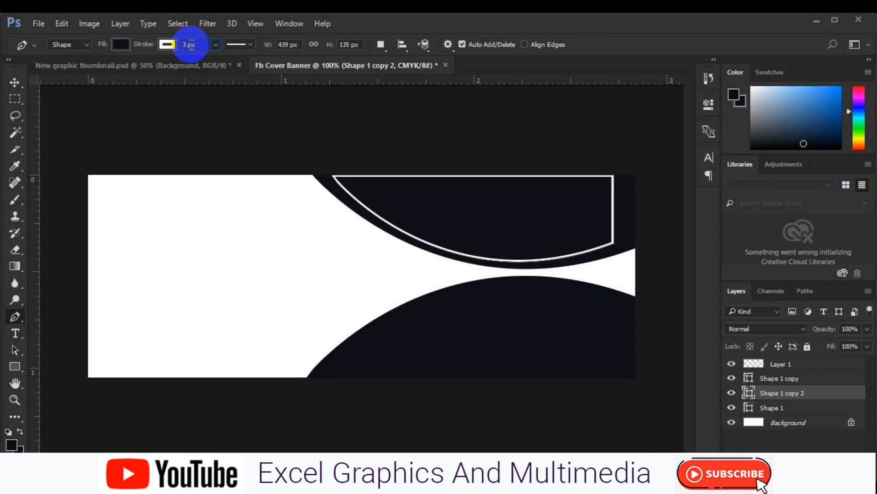
click(191, 45)
text(2)
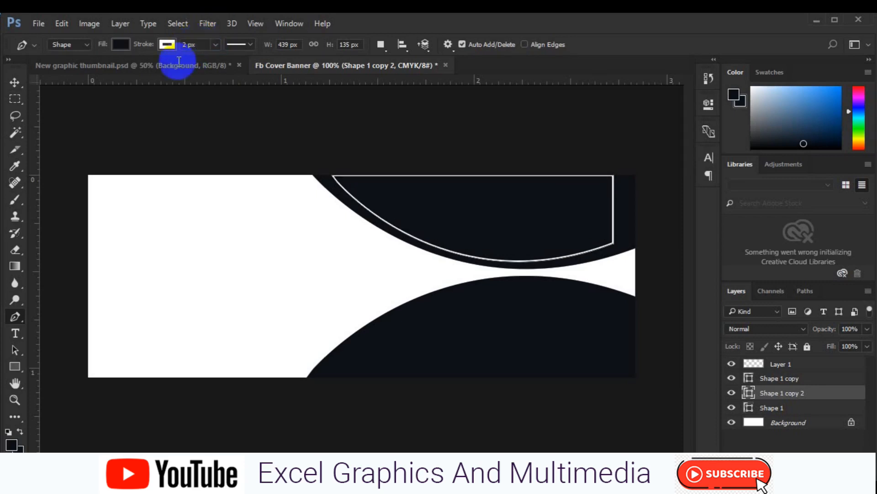
- Delete the flipped curved shape along the canvas's lower edge
click(15, 82)
click(439, 355)
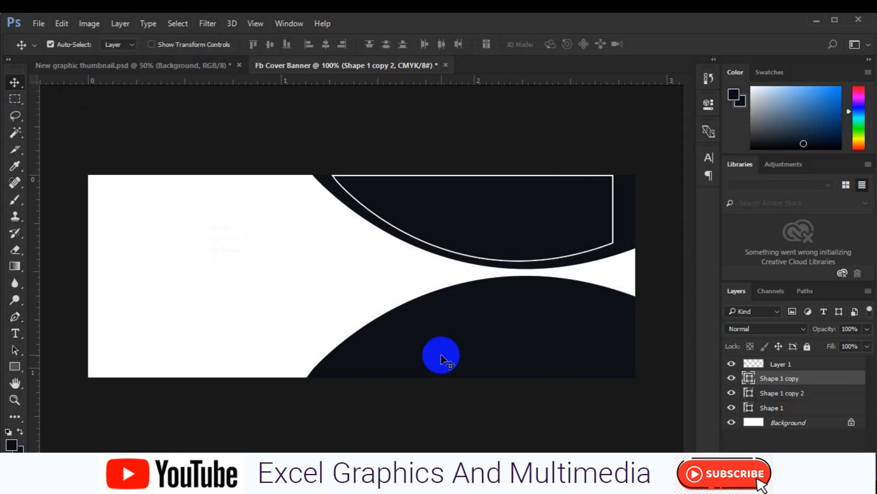
key(Delete)
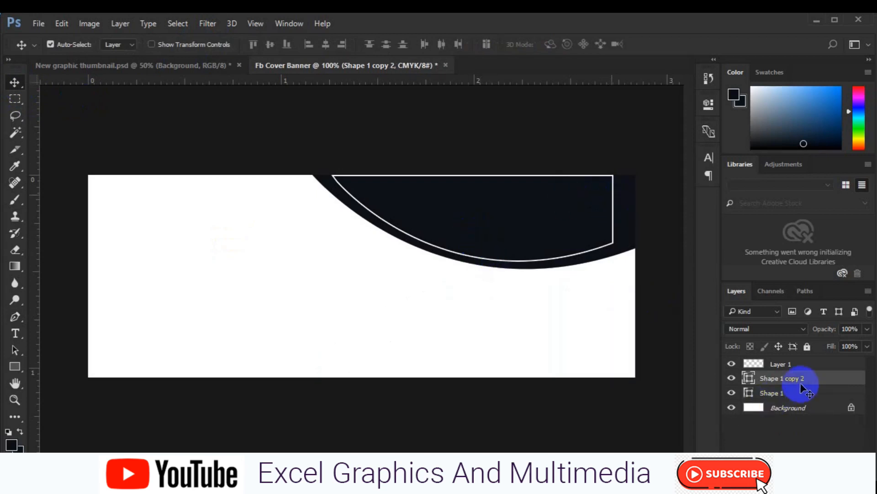
- Check the white-outlined shape copy by toggling its visibility, and rasterize its layer
click(731, 379)
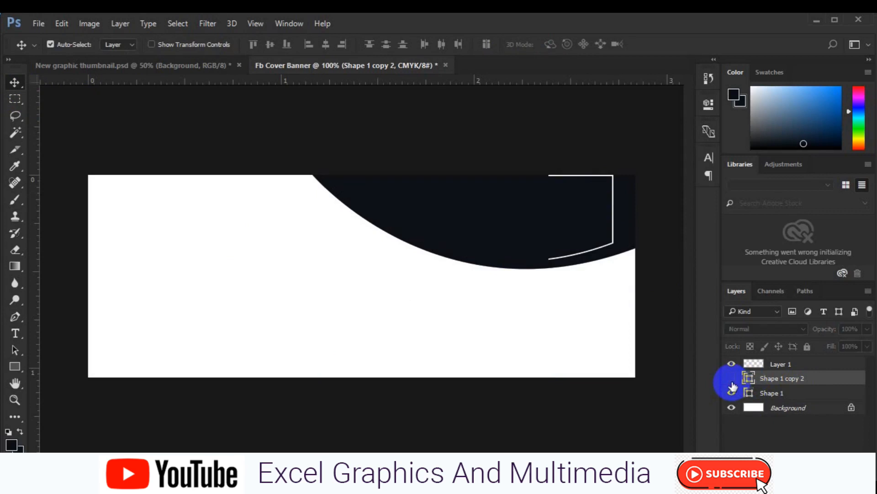
click(732, 381)
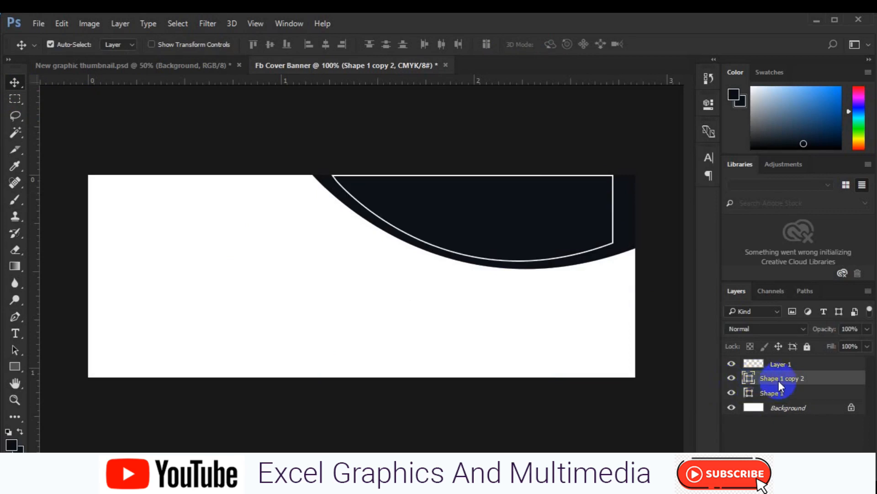
right_click(754, 379)
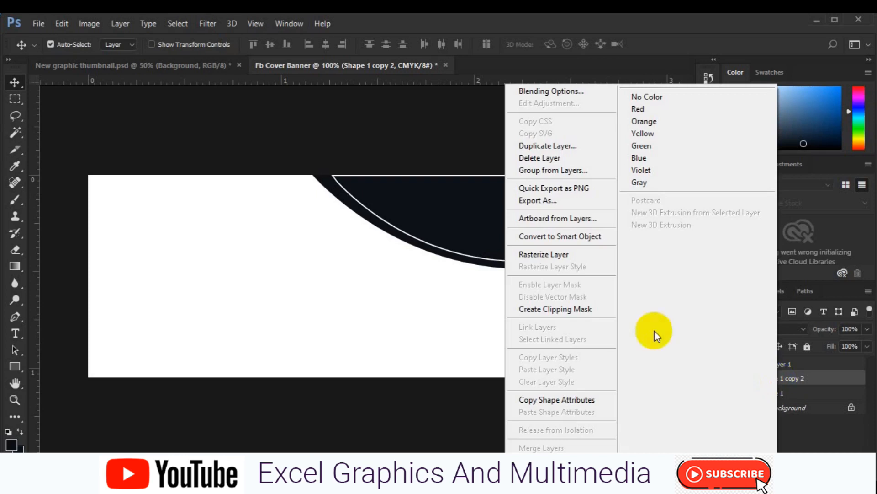
click(558, 255)
- Erase the white outline's straight upper edge using rectangular selections, and nudge the layer slightly up and left
click(15, 99)
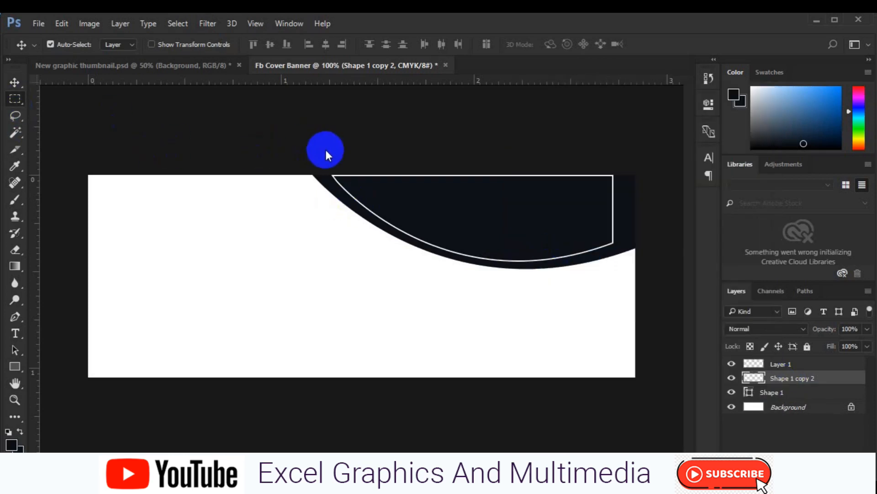
drag(338, 175, 638, 181)
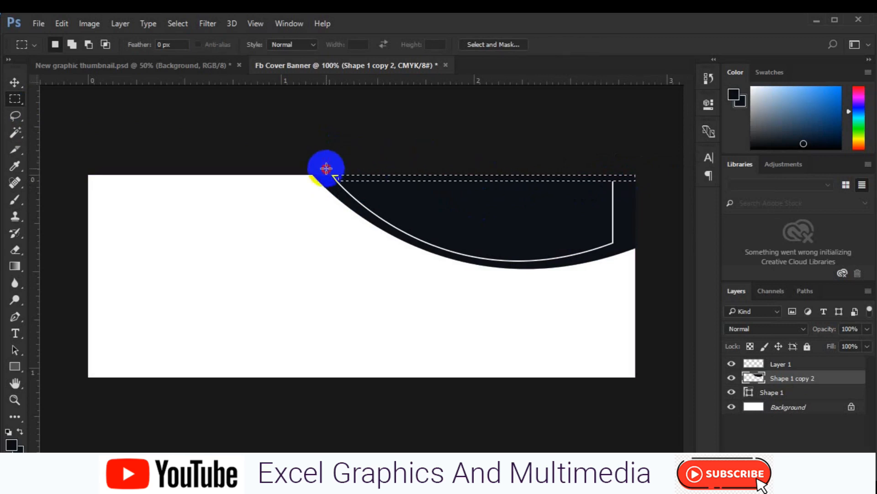
drag(354, 175, 356, 176)
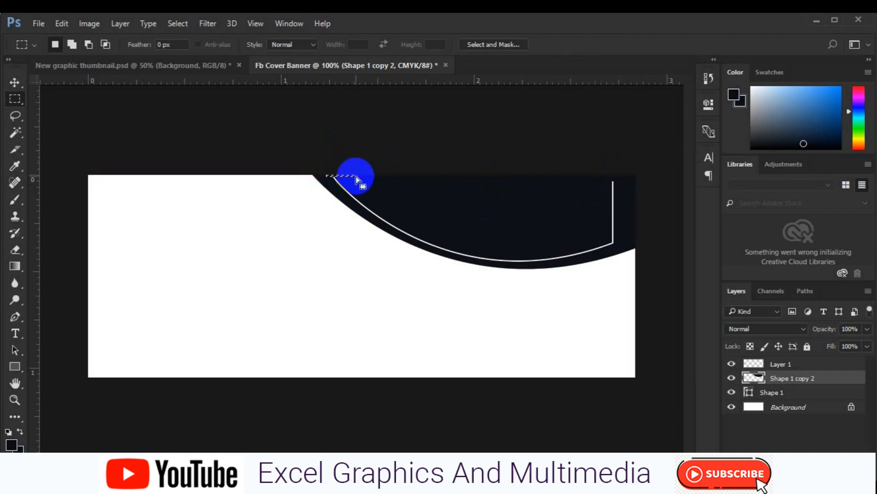
key(v)
key(Up)
key(Left)
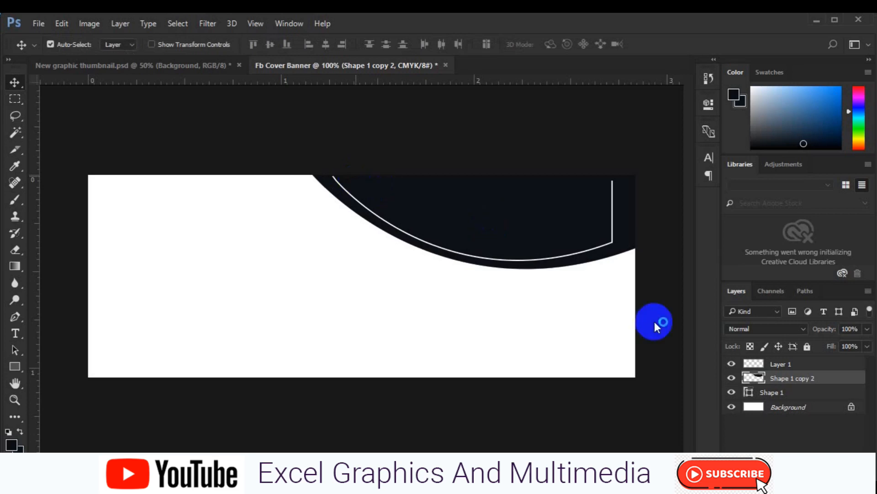
- Delete the empty Layer 1
shift+click(793, 397)
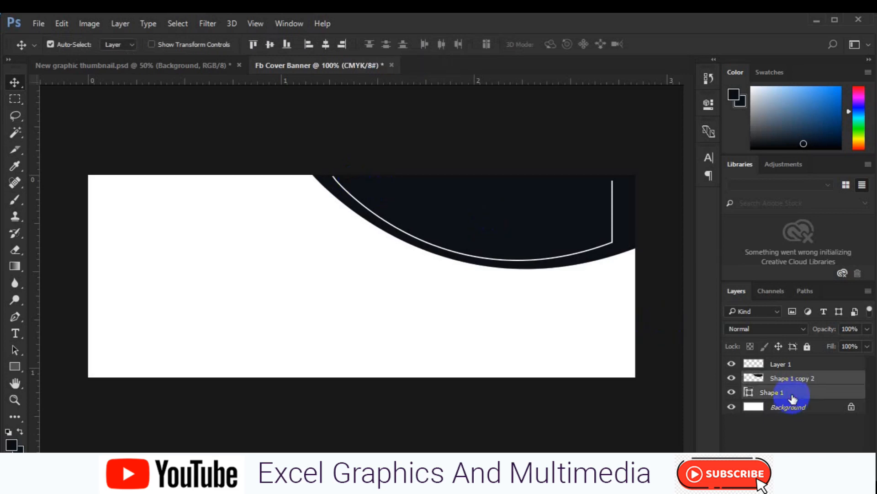
click(799, 368)
click(732, 365)
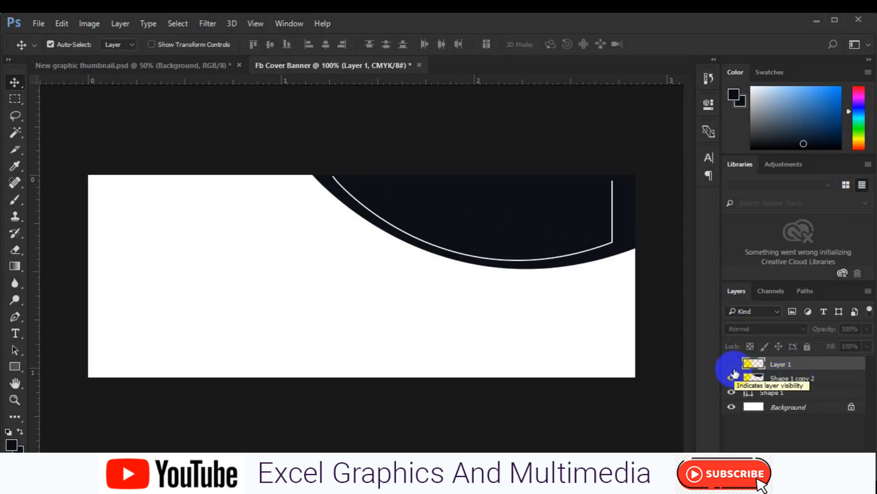
key(Delete)
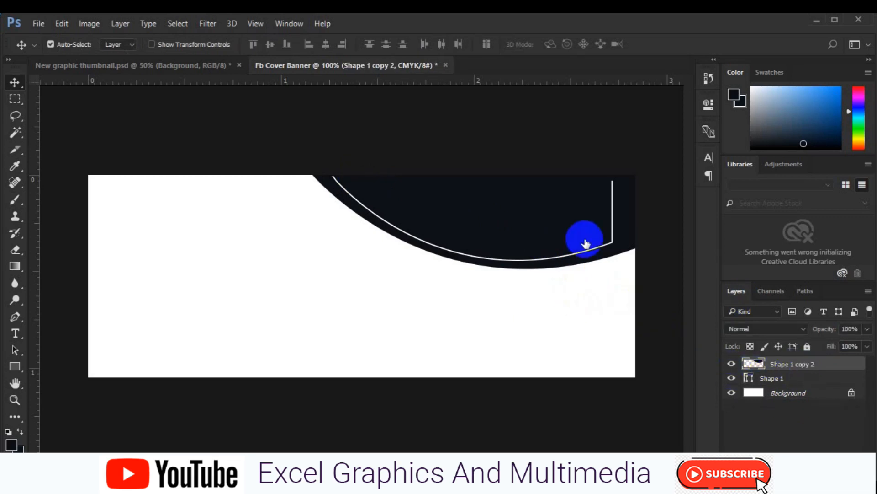
- Set the Pen tool's shape fill to no color with the rasterized outline layer selected
click(612, 245)
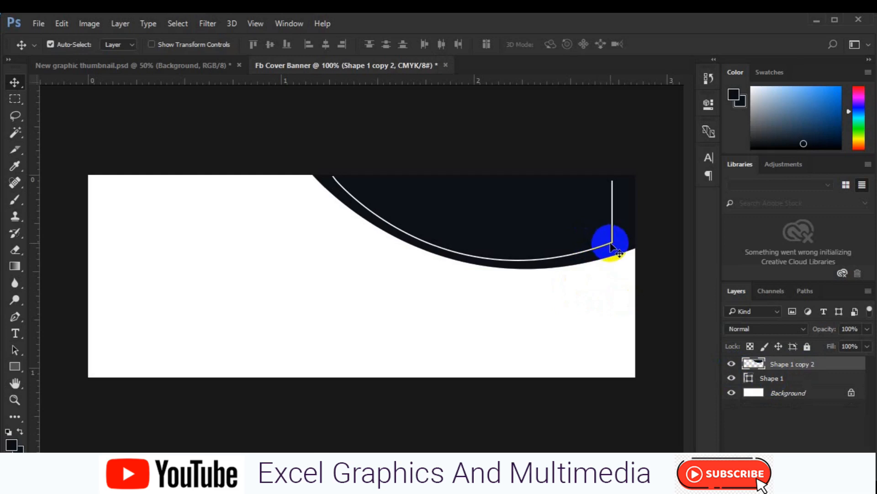
click(15, 320)
click(122, 44)
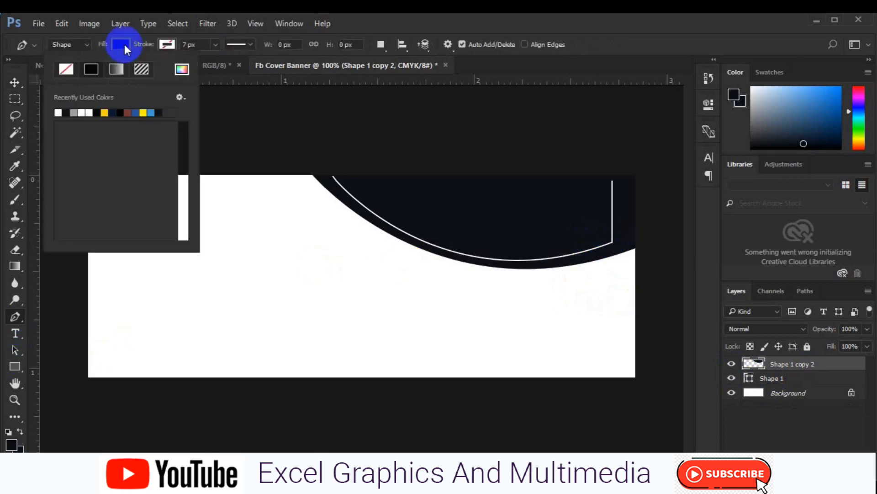
click(70, 68)
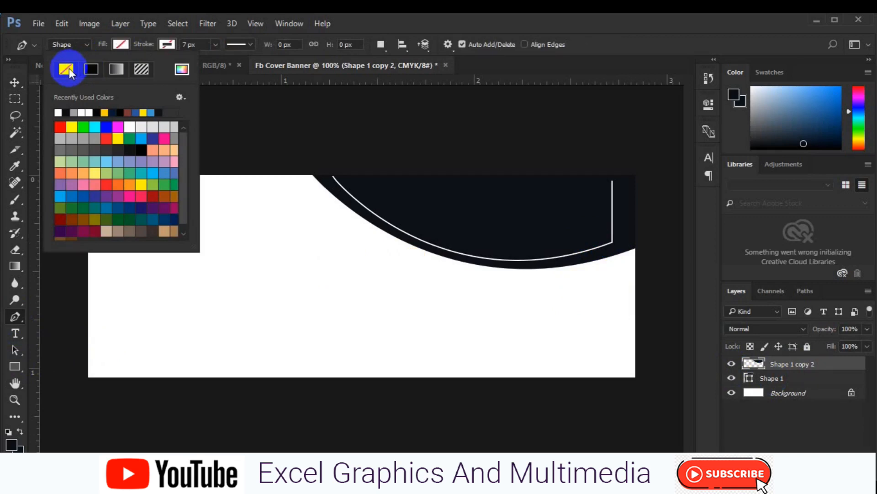
click(14, 82)
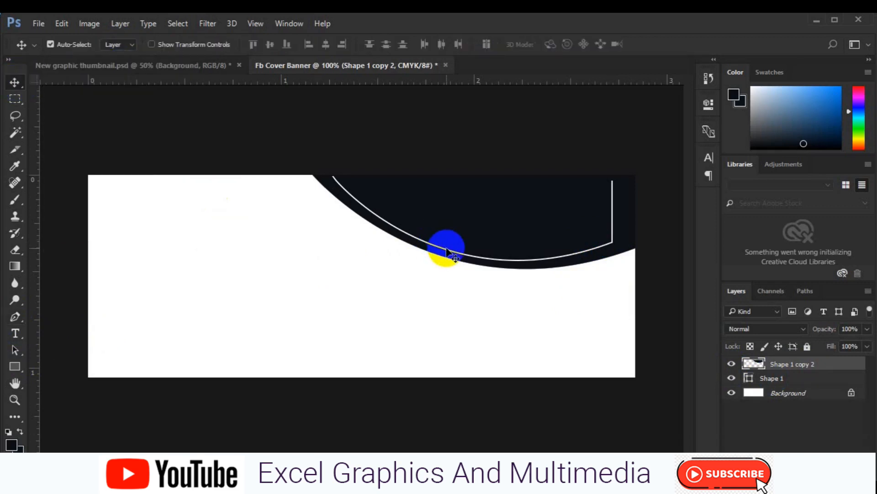
- Erase the right end of the outline layer, including its vertical line, with a rectangular selection and deselect
click(623, 234)
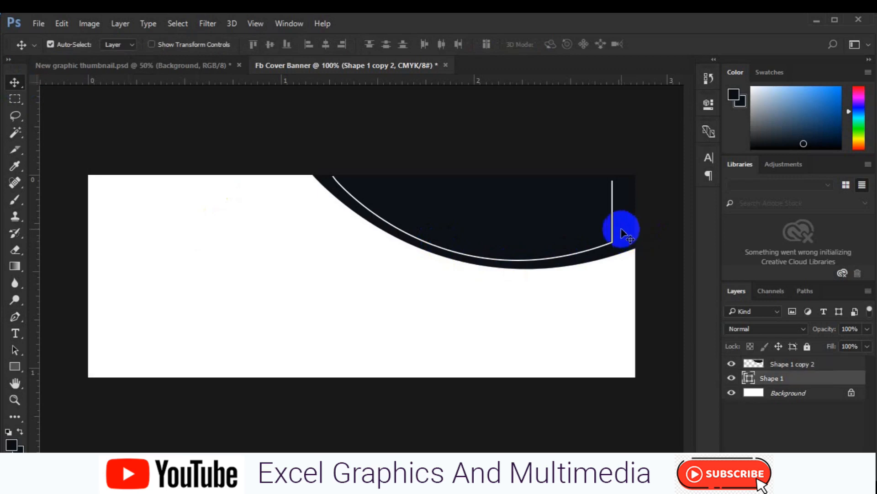
click(611, 235)
click(15, 98)
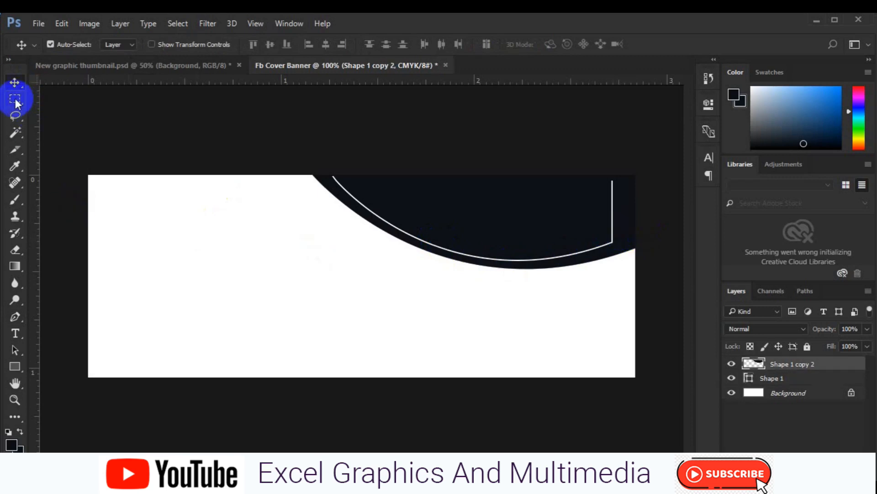
drag(557, 170, 657, 288)
key(Delete)
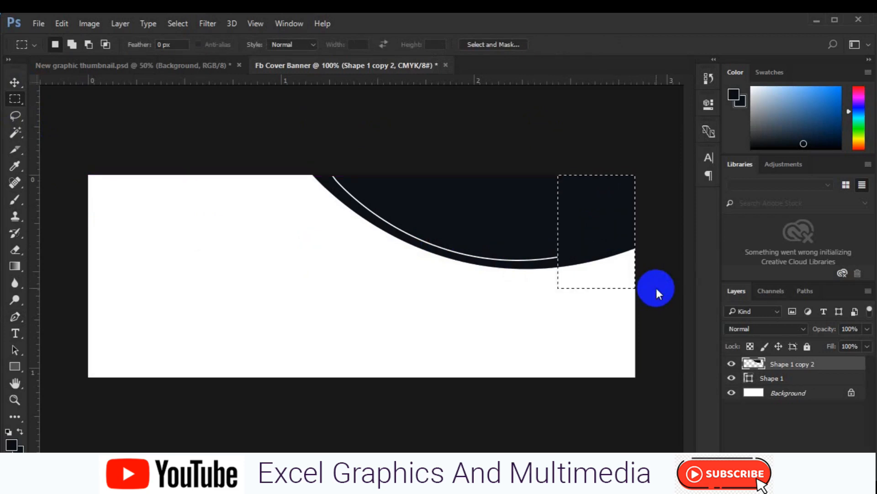
key(ctrl+d)
key(v)
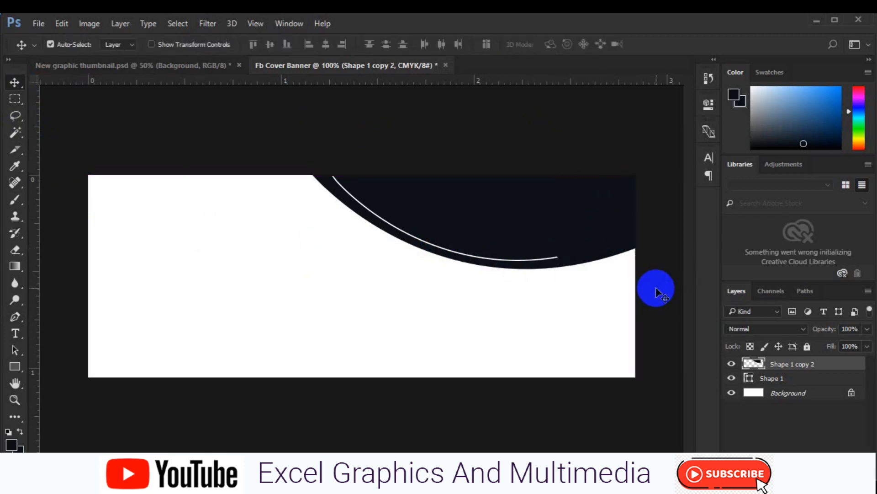
- Group the dark shape with its white curved line and duplicate the group
shift+click(771, 379)
key(ctrl+g)
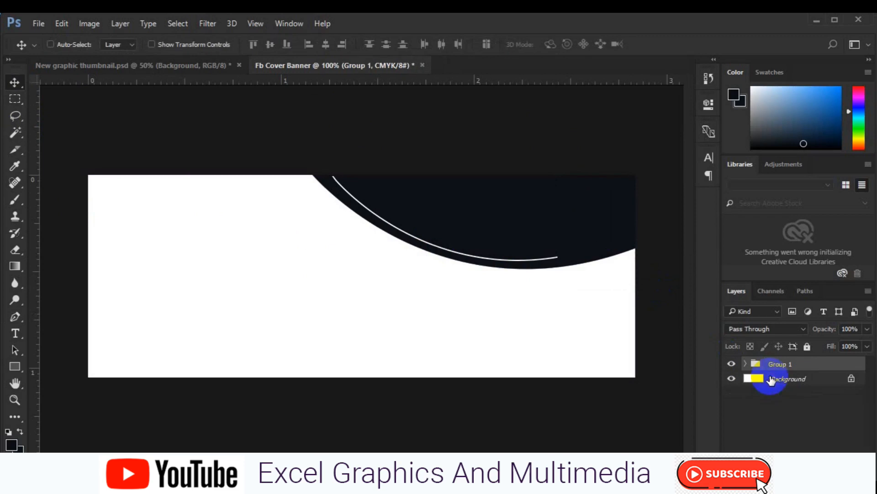
key(ctrl+j)
- Flip the duplicated group vertically with Free Transform and apply the transformation
key(ctrl+t)
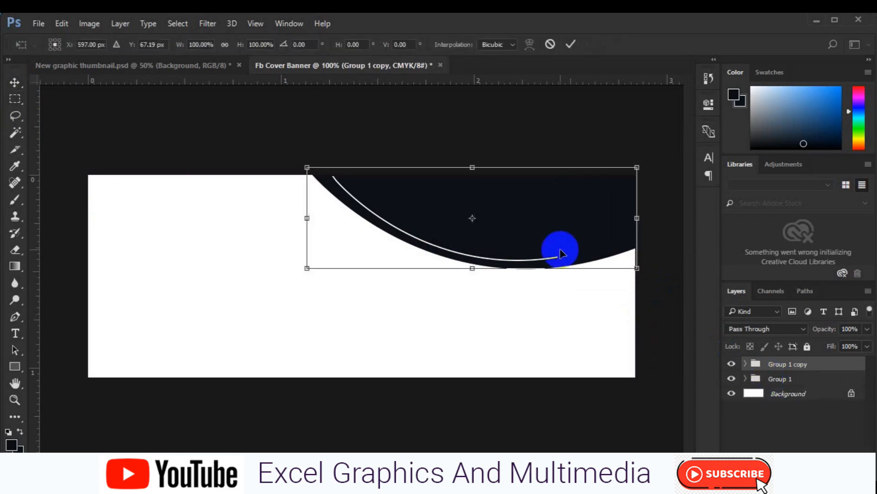
right_click(560, 253)
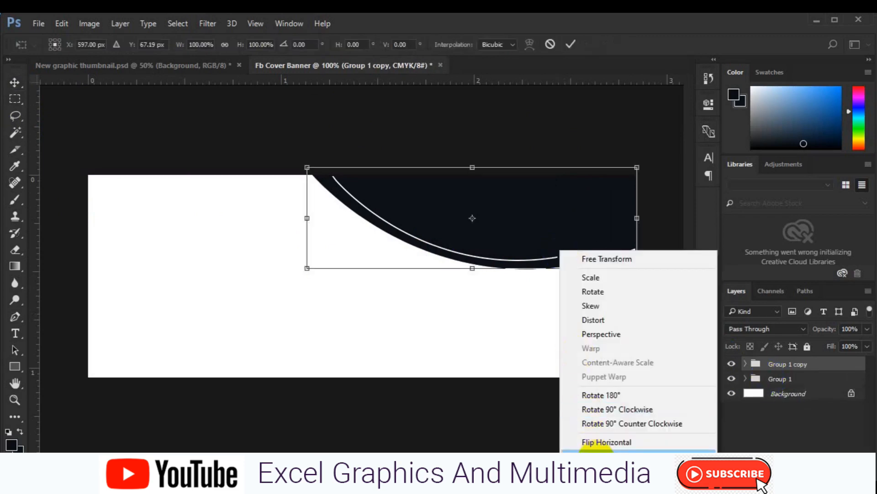
click(596, 449)
key(Return)
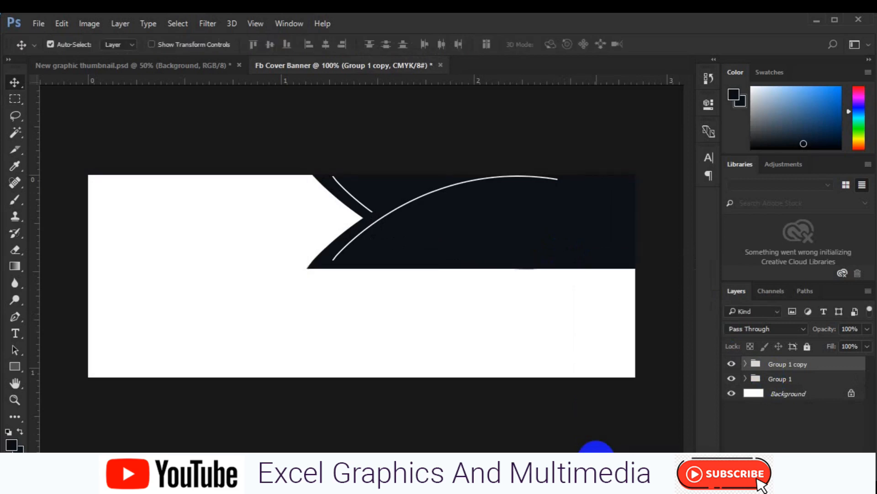
- Align the flipped group copy to the bottom and right edges of the canvas, then deselect
key(ctrl+a)
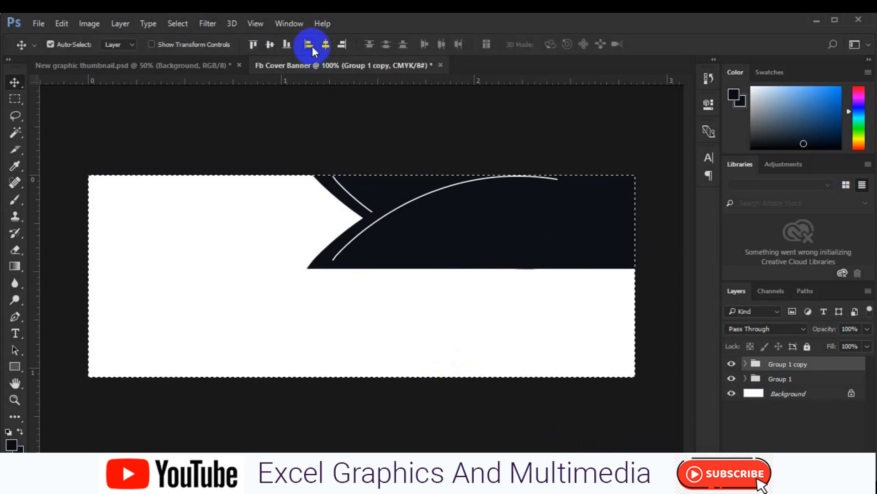
click(311, 45)
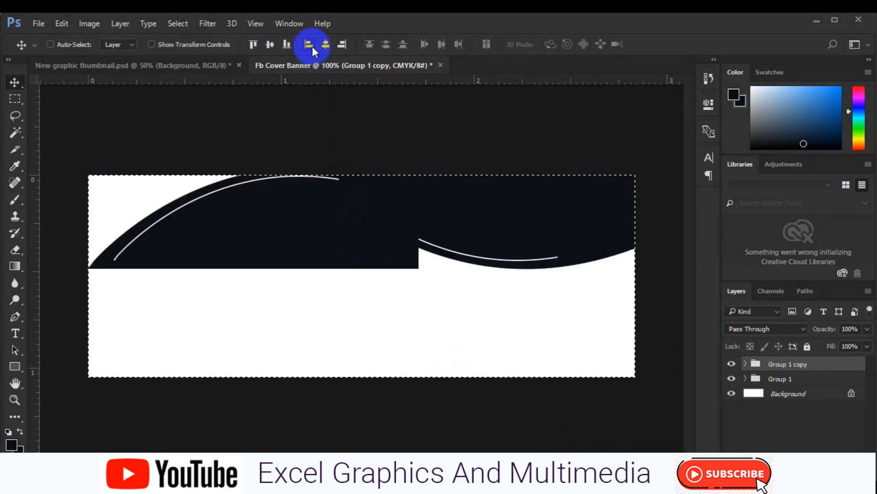
key(ctrl+z)
click(291, 47)
click(342, 43)
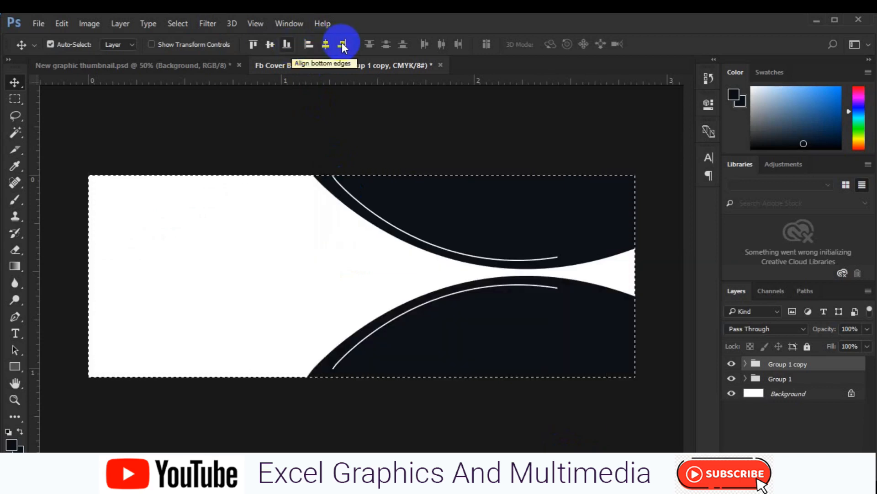
key(ctrl+d)
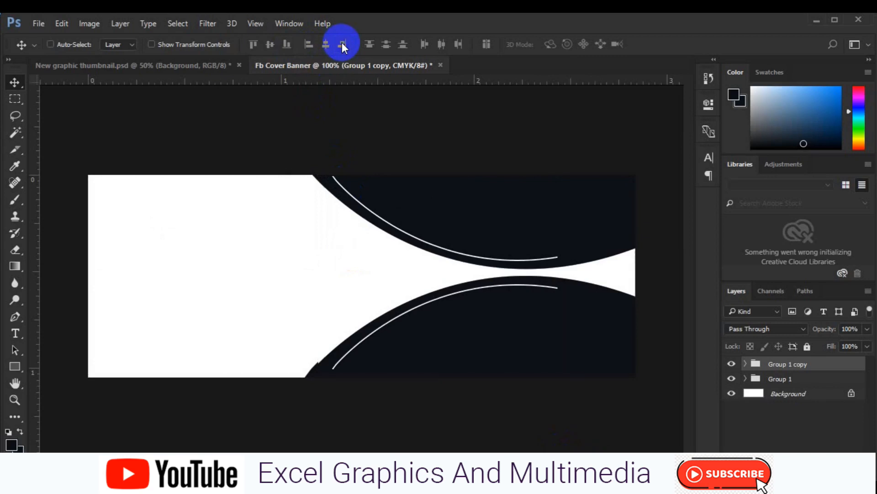
- Set up the Ellipse tool in Shape mode with a medium gray fill
click(22, 367)
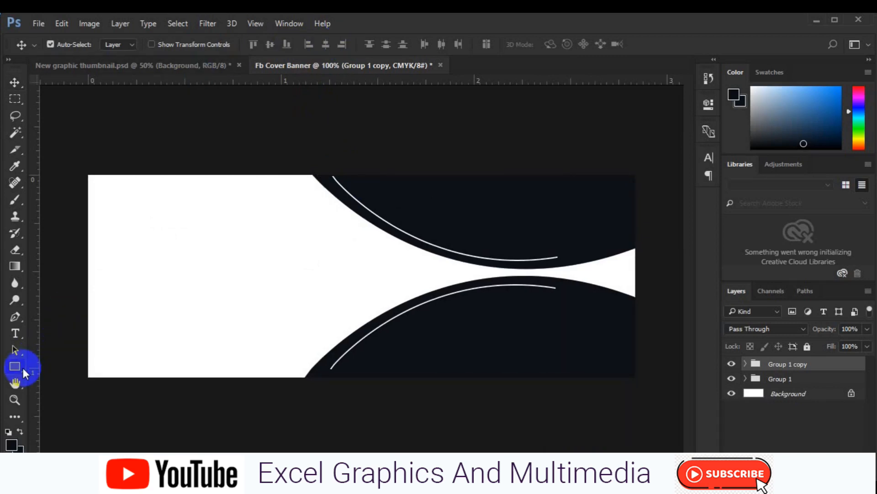
click(51, 387)
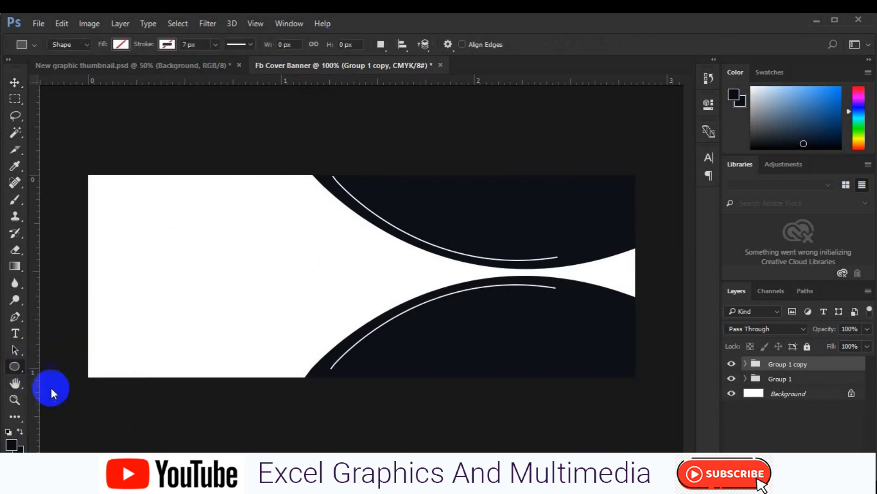
click(121, 44)
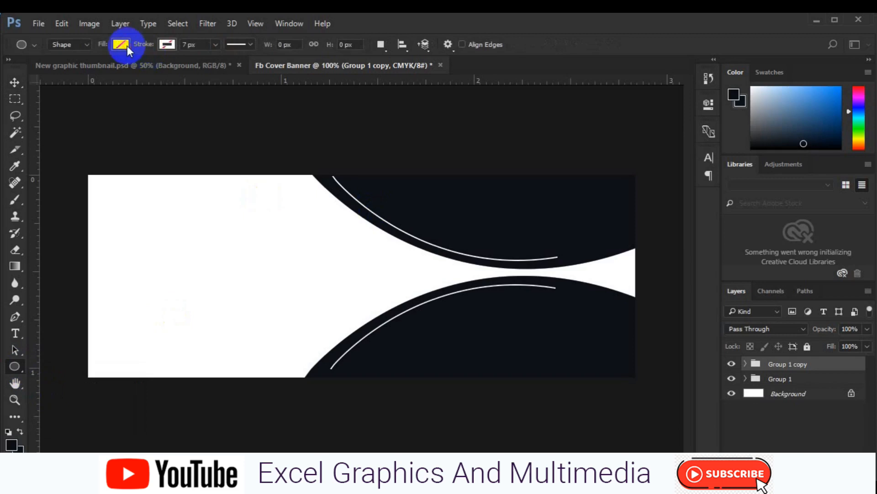
click(83, 149)
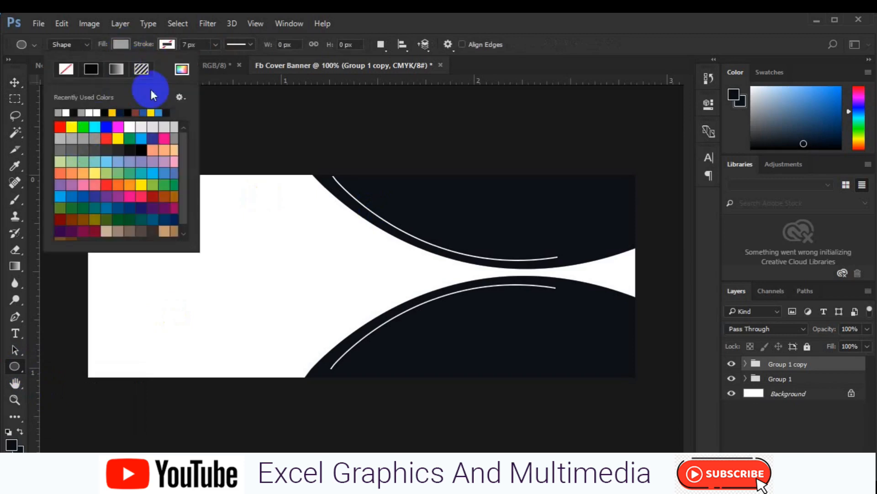
click(183, 69)
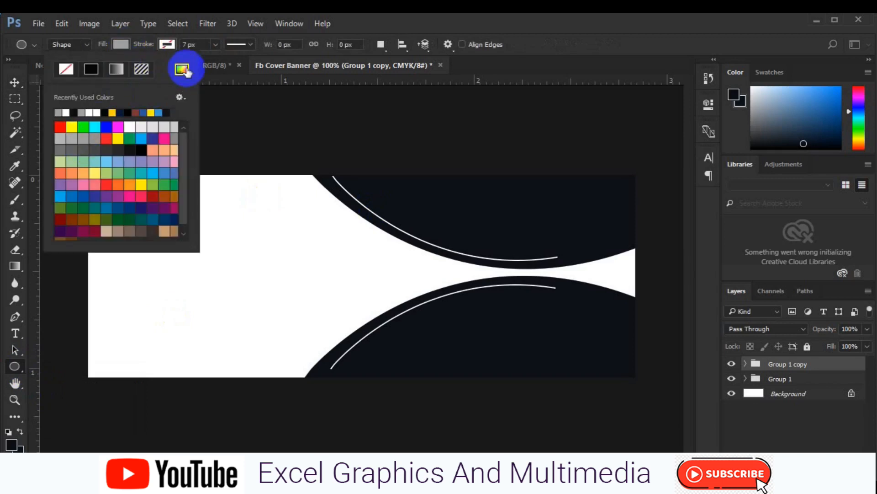
- Give the Ellipse tool a white stroke 3 px wide
click(167, 44)
click(167, 44)
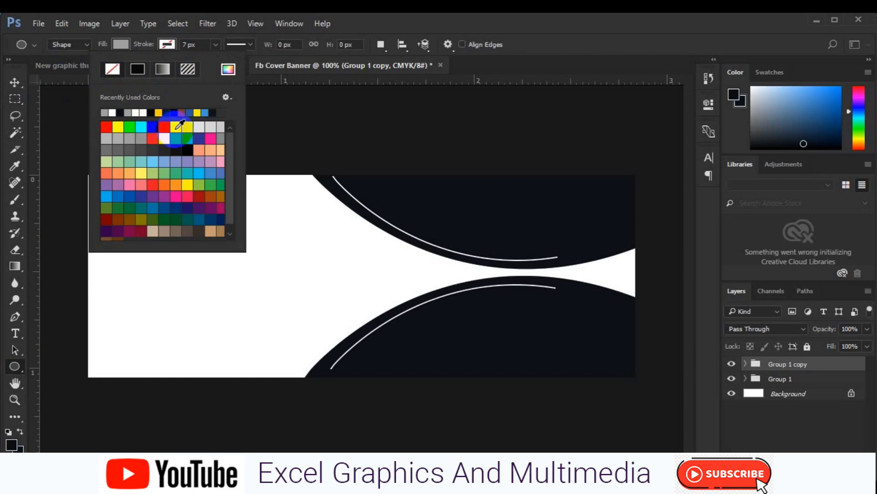
click(176, 129)
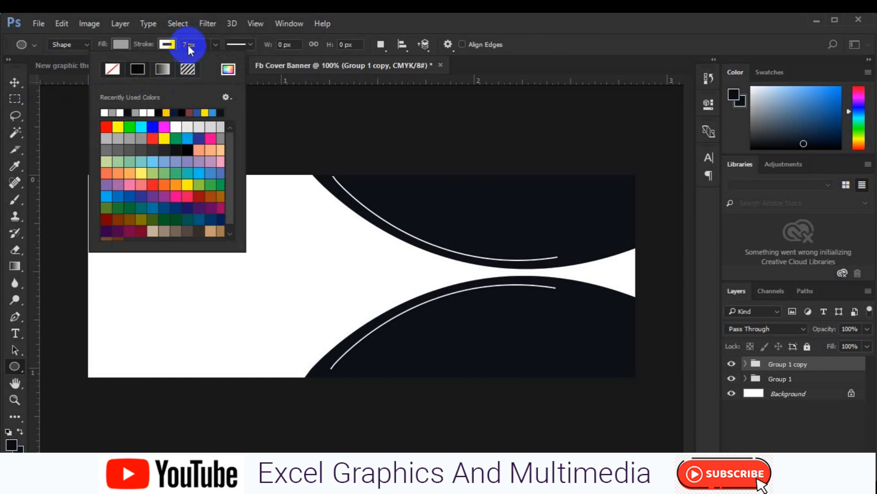
click(189, 46)
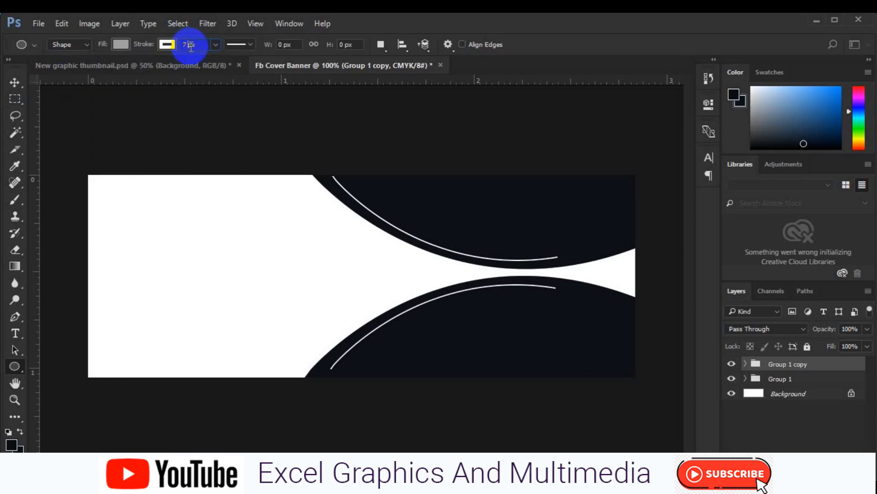
text(3)
- Draw a circle about 222 px across over the gap between the two dark shapes
click(479, 259)
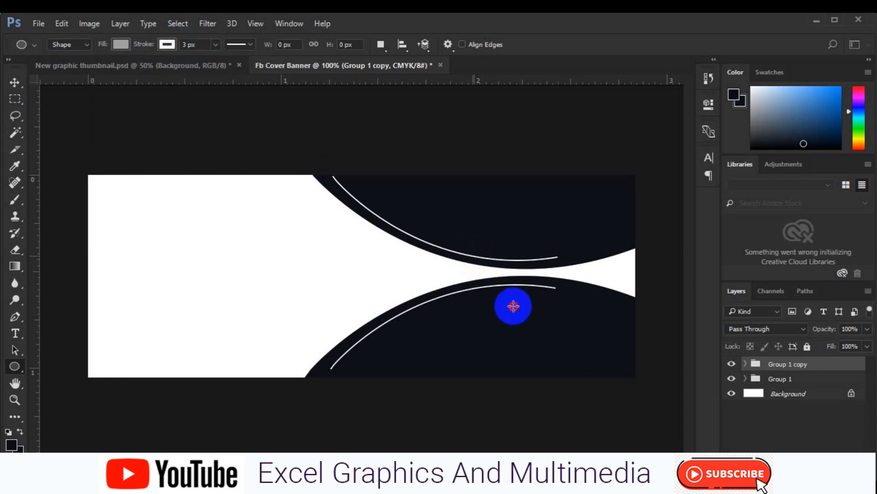
drag(522, 311, 533, 317)
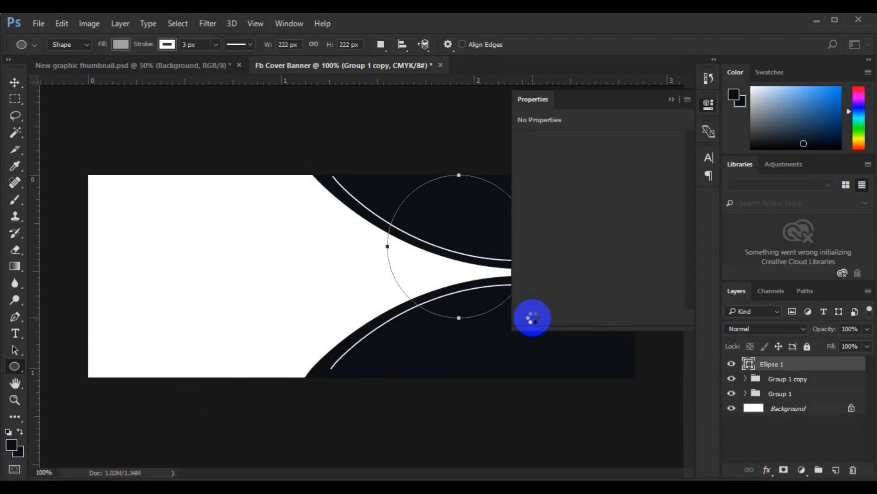
click(671, 99)
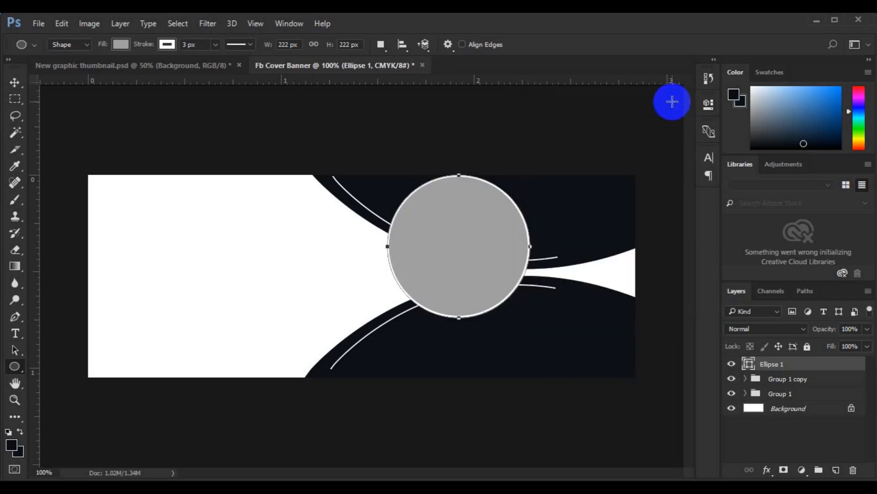
- Center the gray circle vertically on the canvas and deselect
key(v)
click(451, 243)
key(ctrl+a)
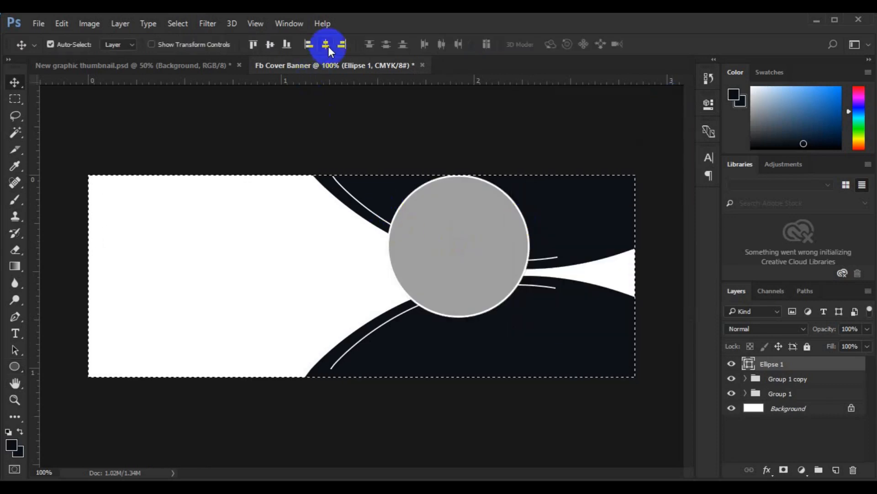
click(328, 45)
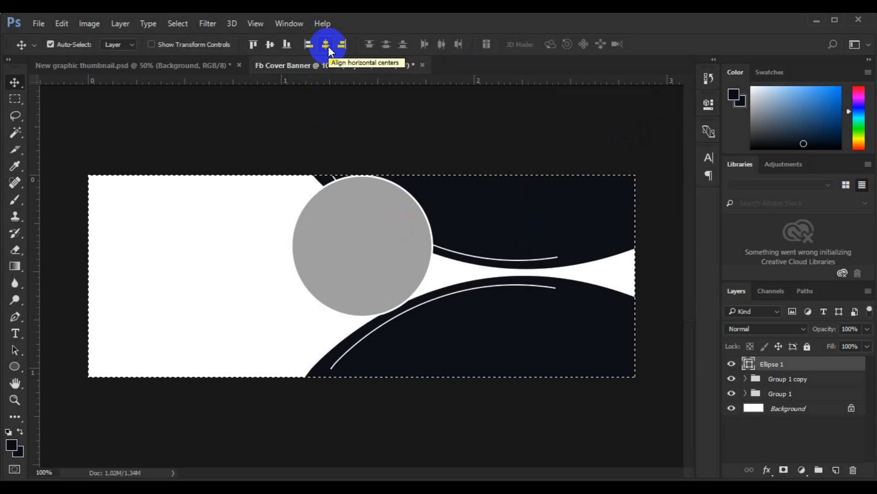
key(ctrl+z)
click(267, 48)
key(ctrl+d)
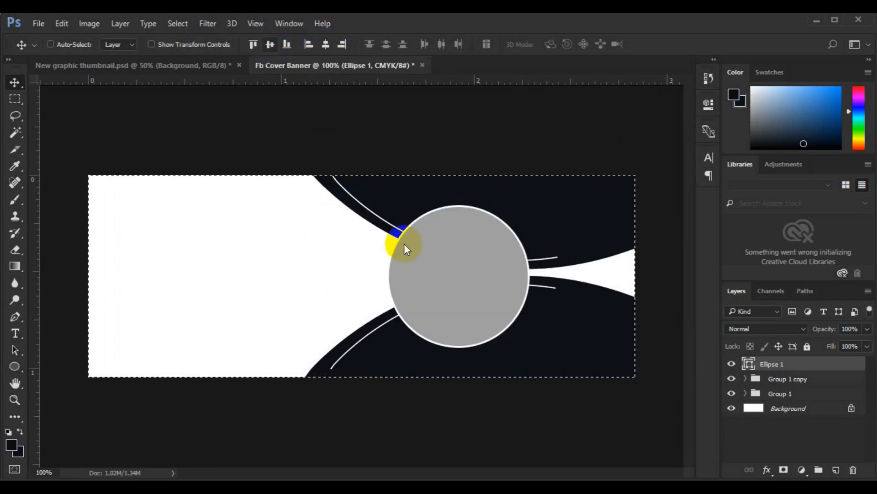
- Move the gray circle to about 0.26 in from the canvas's right edge and recenter it vertically
ctrl+click(500, 280)
mouse_move(500, 280)
mouse_down()
mouse_move(519, 279)
mouse_move(503, 277)
mouse_up()
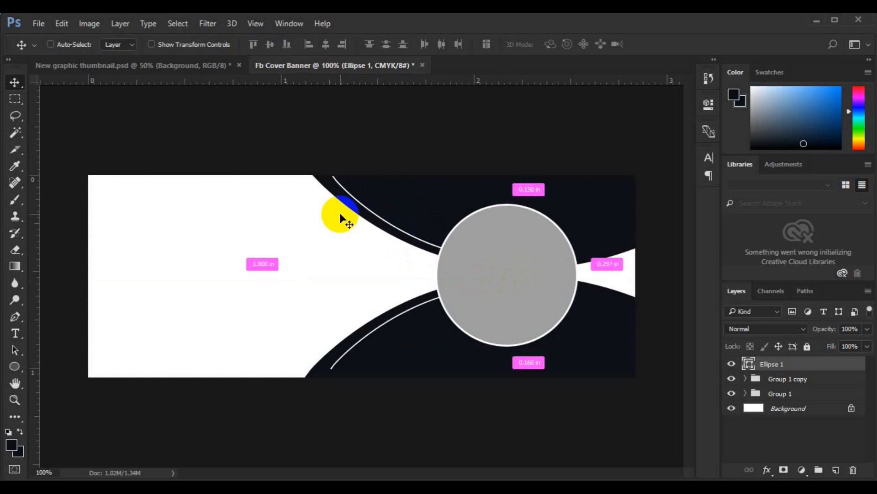
key(ctrl+a)
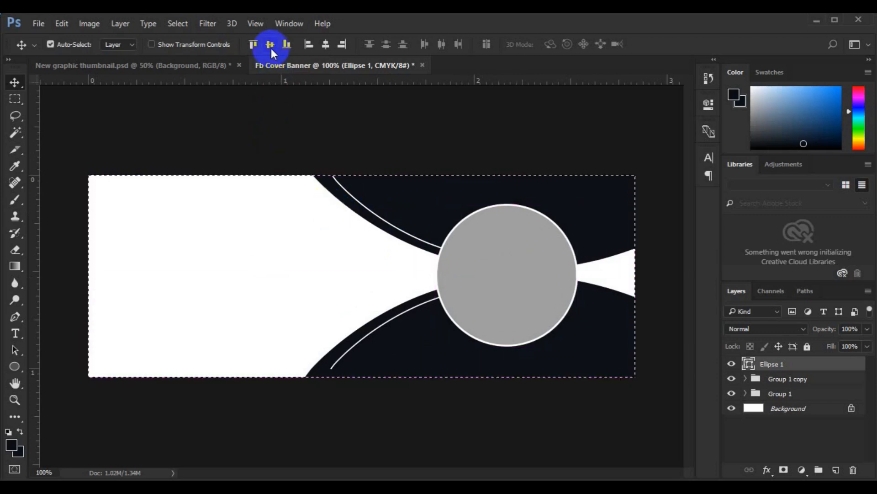
click(271, 49)
key(ctrl+d)
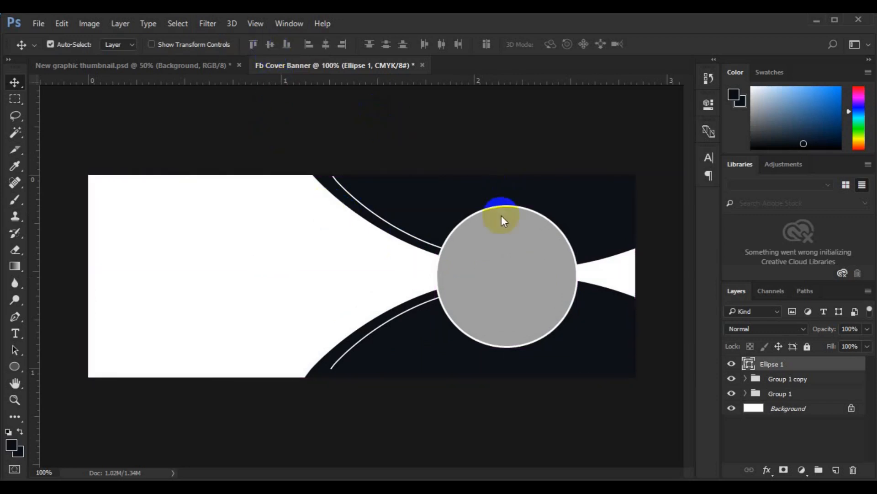
- Duplicate the gray circle and set the original lower circle's fill to no color
key(ctrl+j)
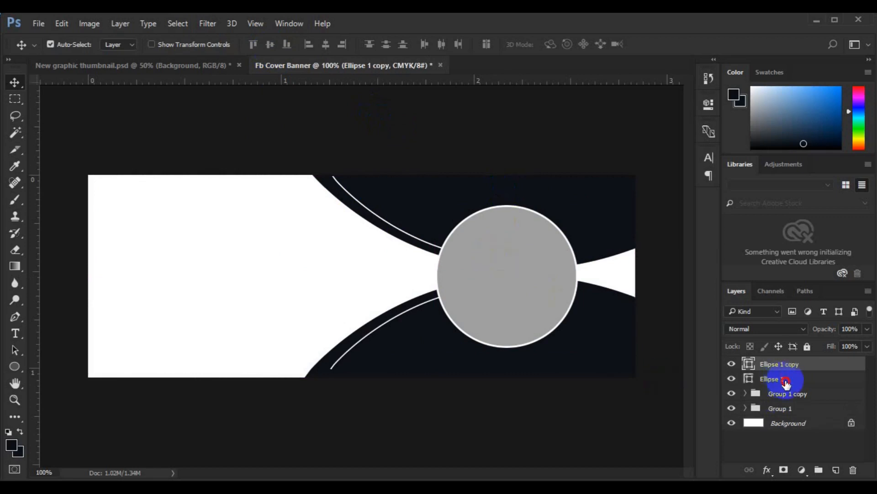
click(786, 379)
click(14, 366)
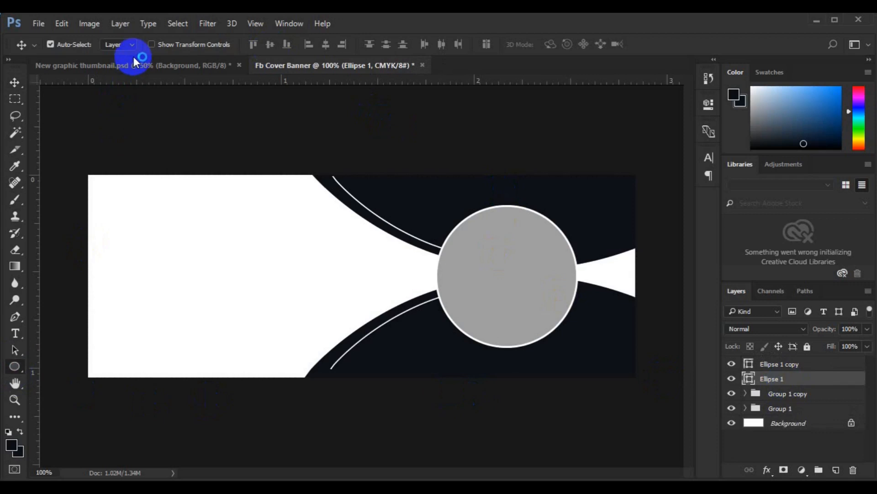
click(121, 45)
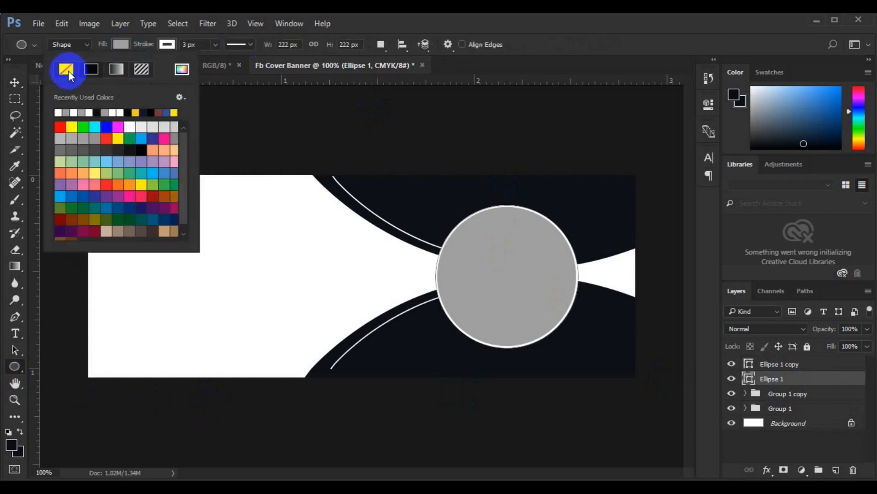
click(66, 70)
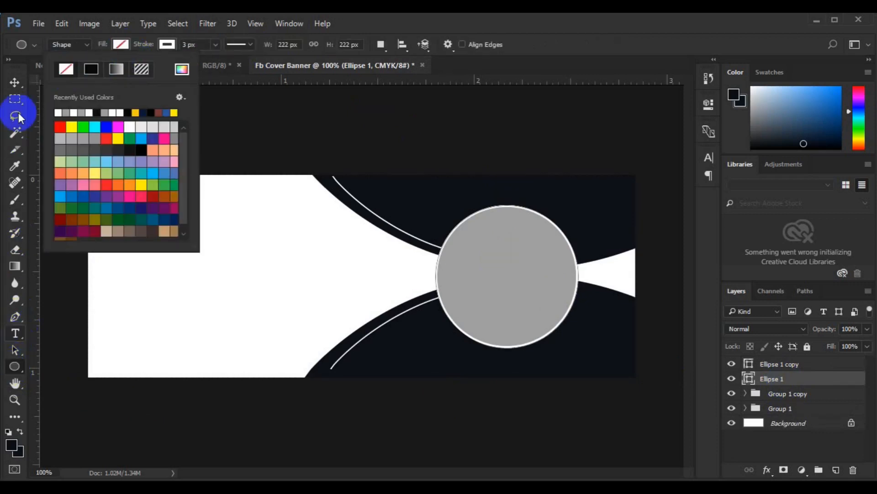
- Scale the unfilled circle up to about 236 px so it rings the gray circle
click(16, 83)
key(ctrl+t)
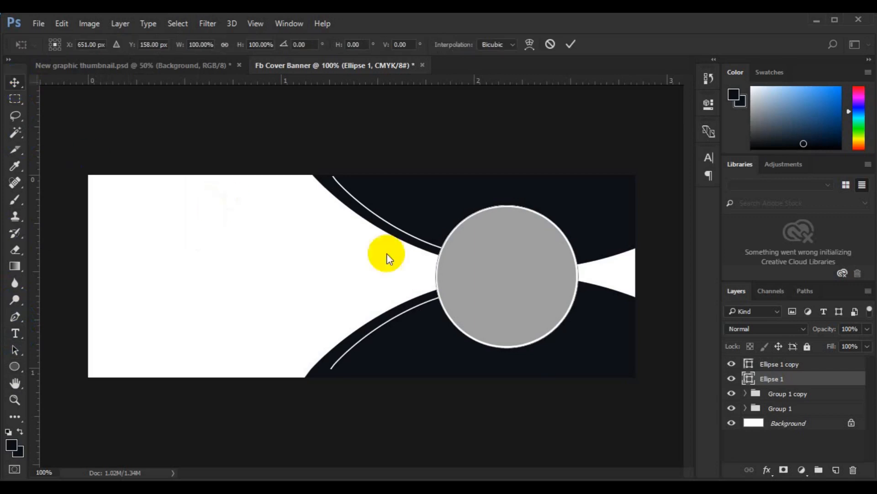
drag(577, 347, 583, 350)
key(Return)
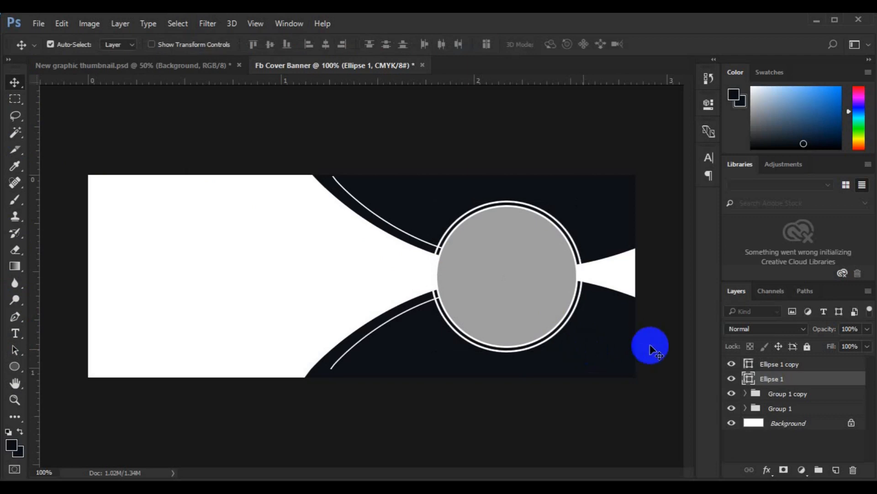
- Change the outer ring's stroke style to dotted
click(15, 367)
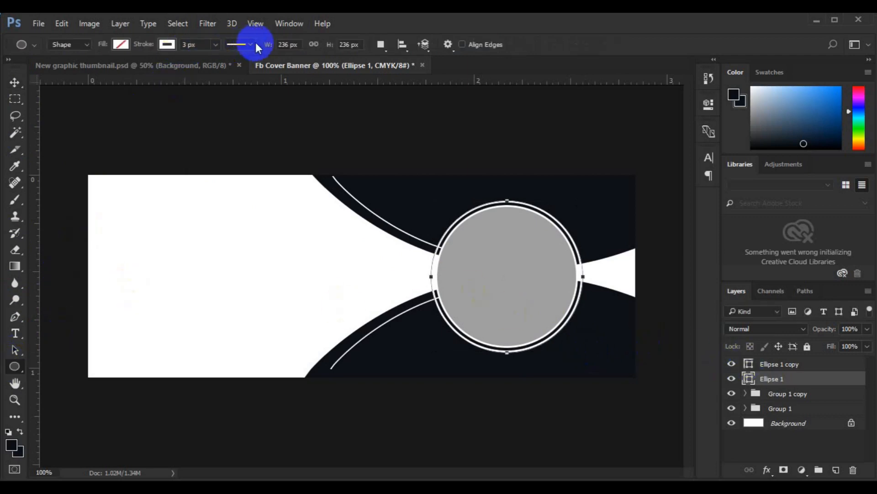
click(253, 44)
click(238, 121)
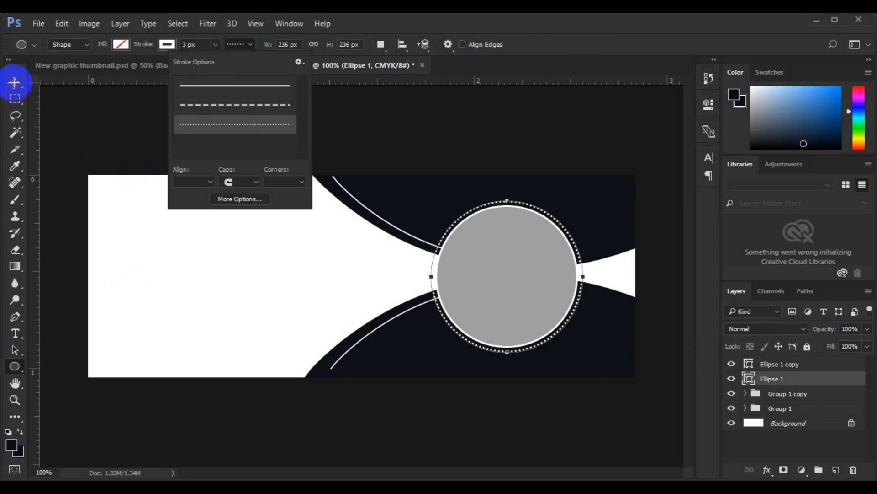
click(14, 83)
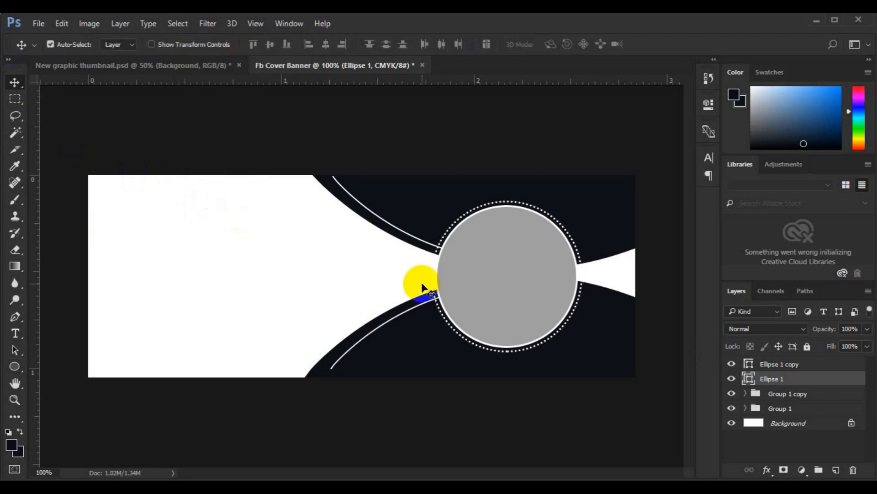
- Draw a circle about 102 px across over the gray circle's upper-right edge on a new layer and stack it on top
click(836, 470)
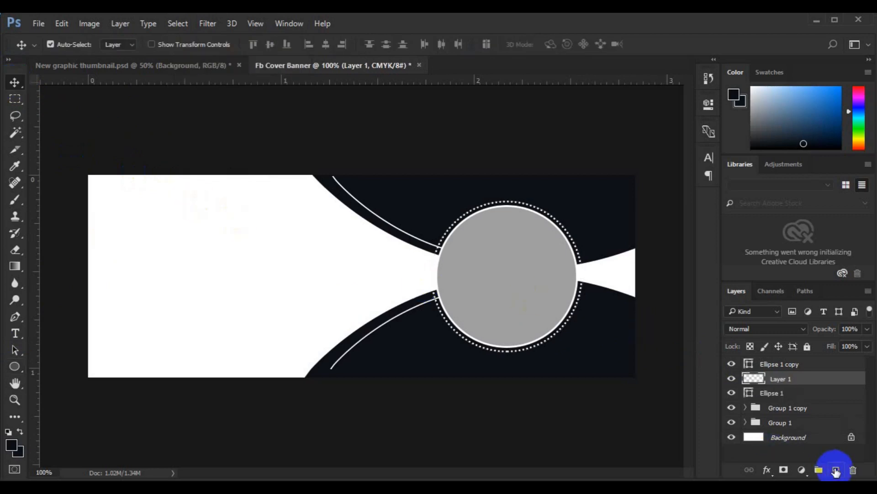
click(15, 366)
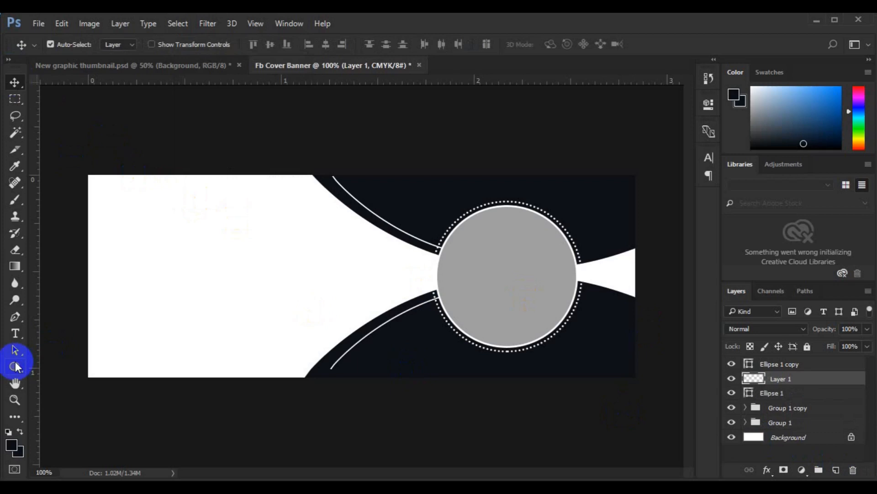
drag(553, 238, 586, 271)
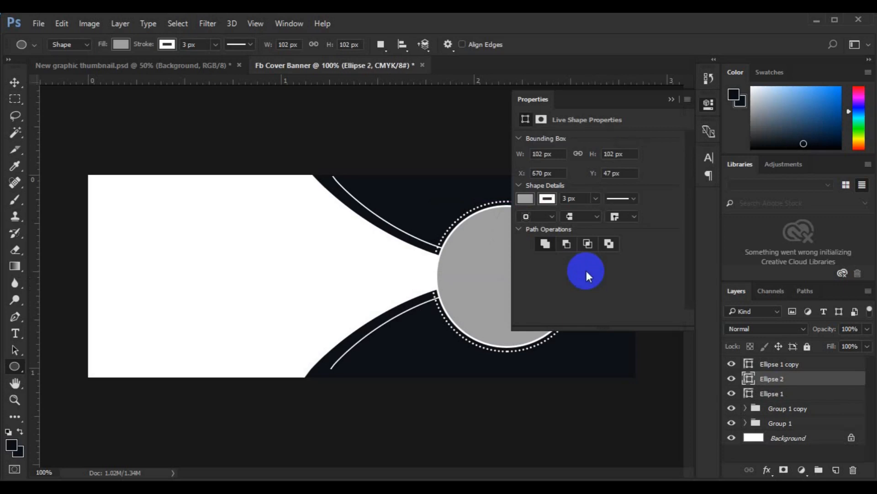
click(671, 100)
click(15, 86)
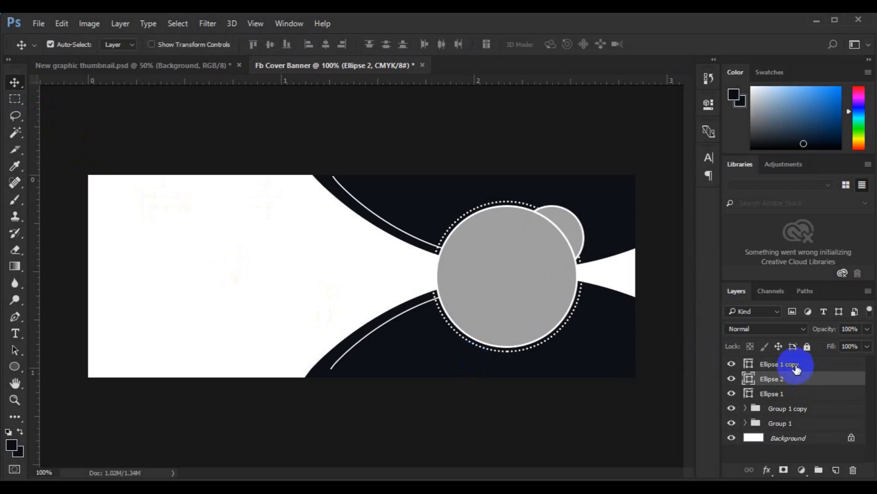
drag(786, 379, 786, 366)
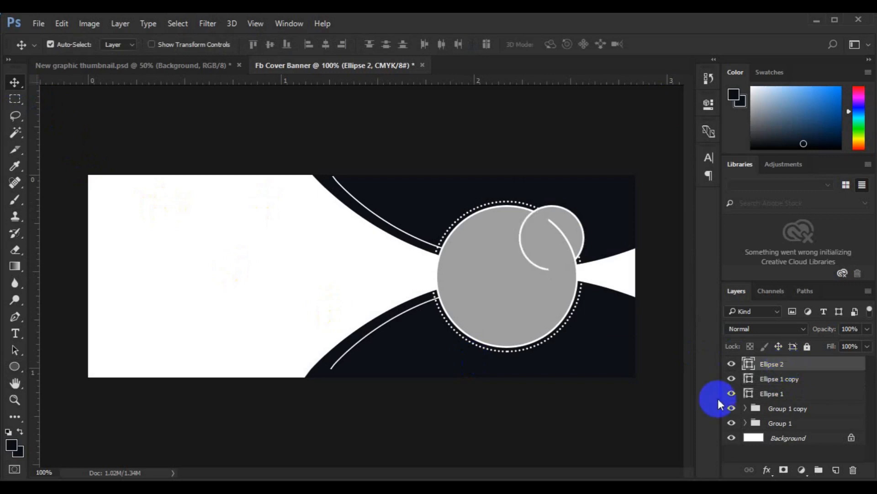
- Move the small circle to the large circle's right edge and center it vertically on the canvas
key(ctrl+a)
click(272, 48)
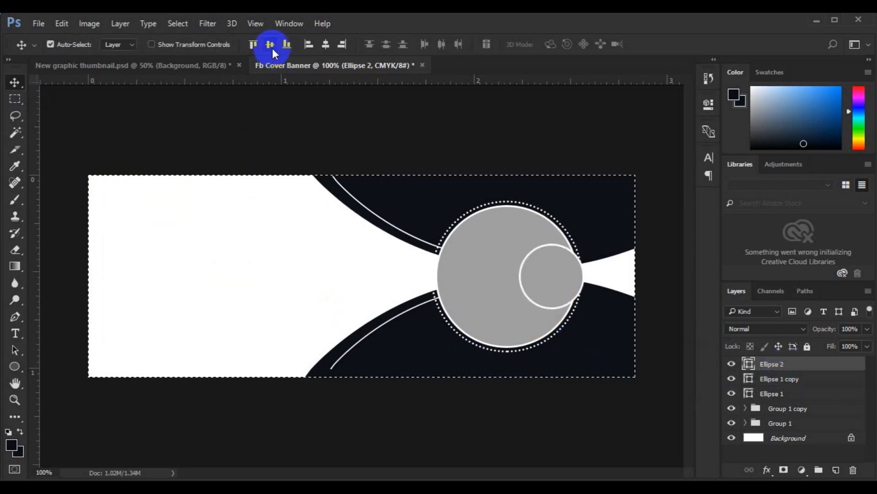
key(ctrl+d)
click(552, 274)
drag(552, 274, 582, 270)
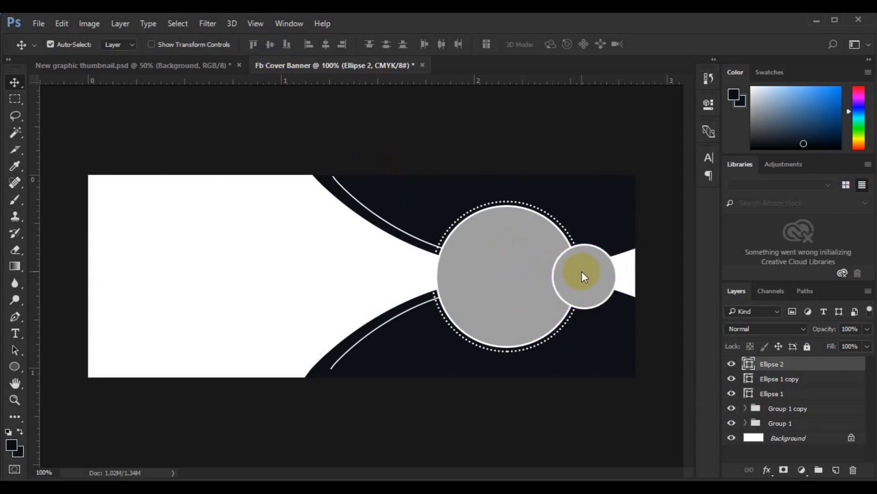
key(ctrl+a)
click(270, 45)
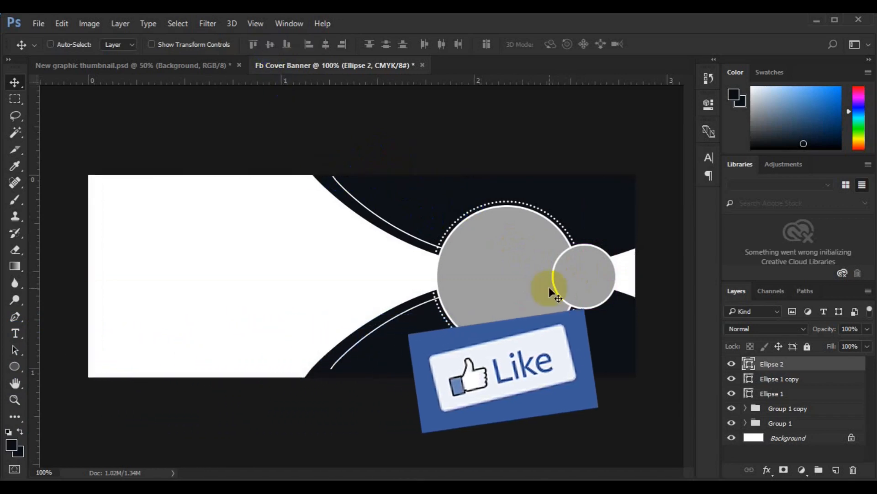
key(ctrl+d)
- Duplicate the small circle onto the large circle's left edge and scale the copy to about 126%
drag(587, 277, 448, 262)
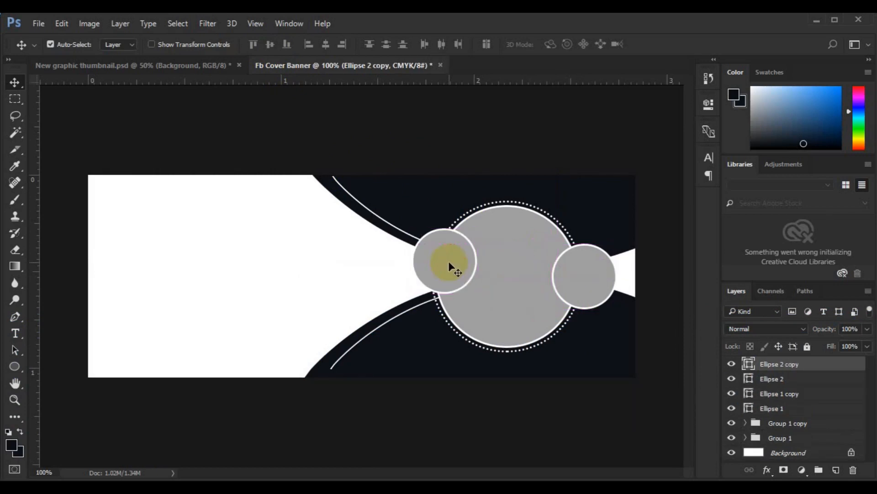
key(ctrl+t)
drag(481, 296, 492, 304)
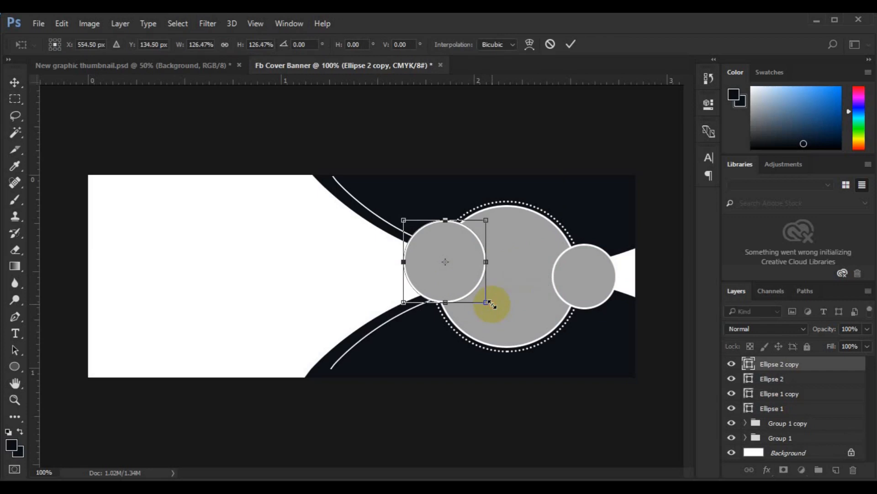
key(Return)
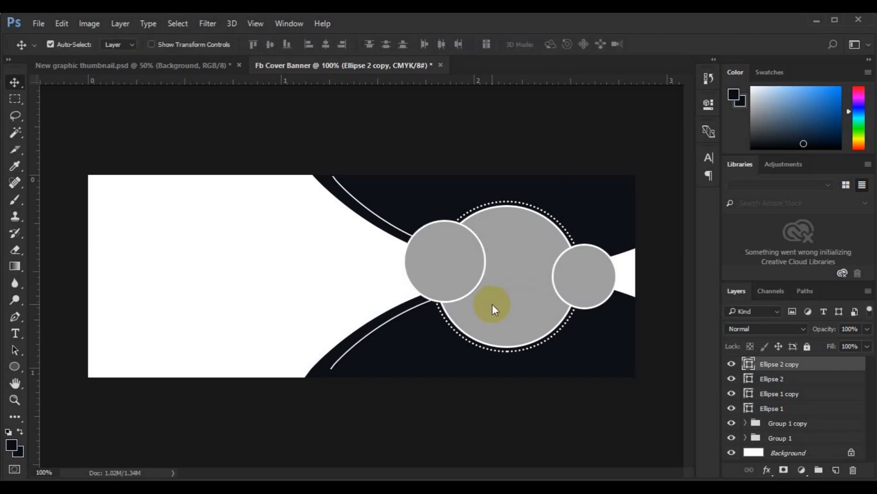
- Center the enlarged left circle vertically on the canvas
key(ctrl+a)
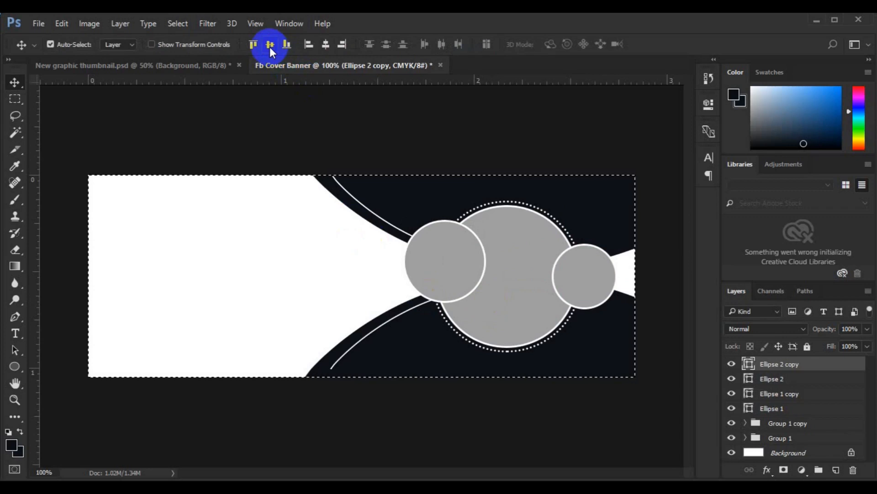
click(269, 46)
key(ctrl+d)
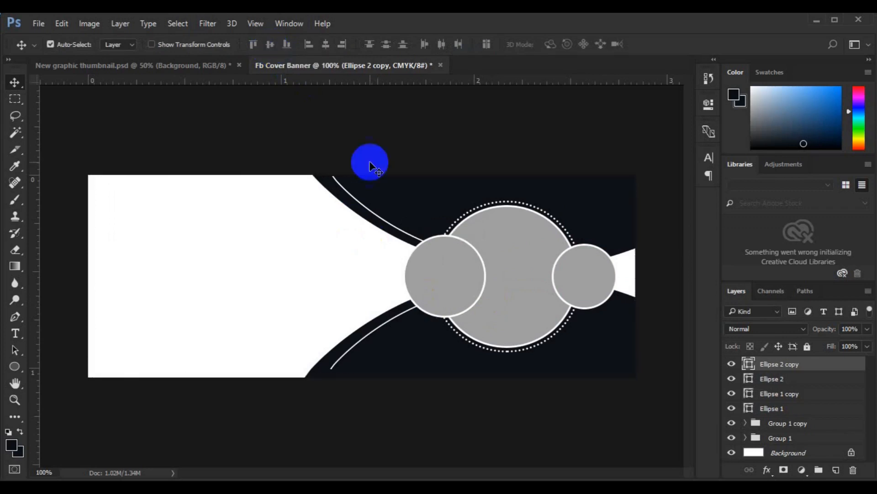
- Add a new layer above the circles and set the Ellipse tool to a white fill with no stroke
click(493, 343)
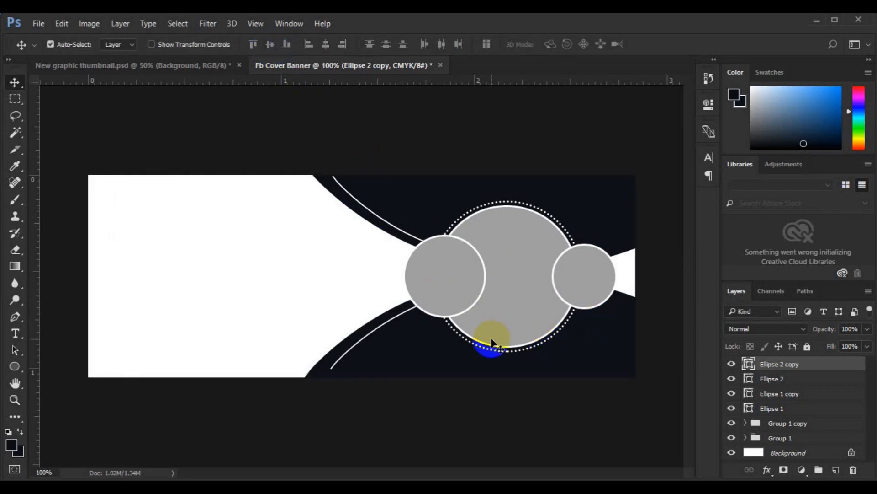
key(ctrl+plus)
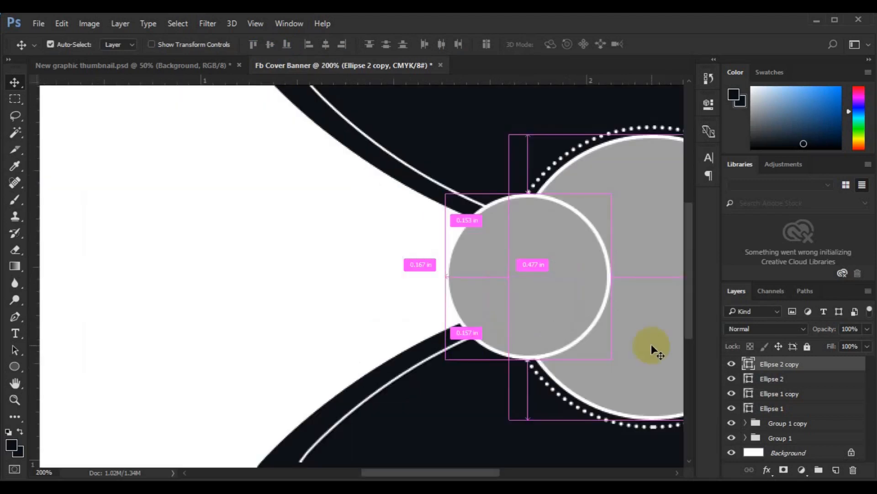
key(space)
drag(651, 343, 380, 325)
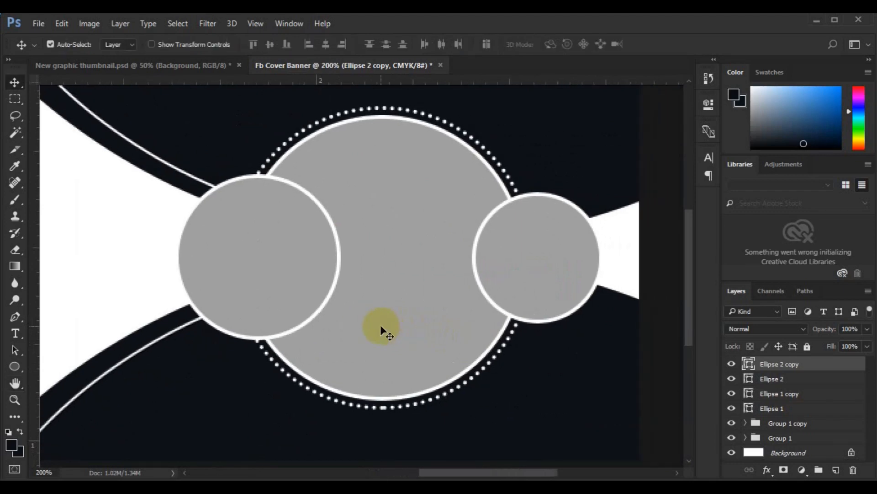
click(15, 366)
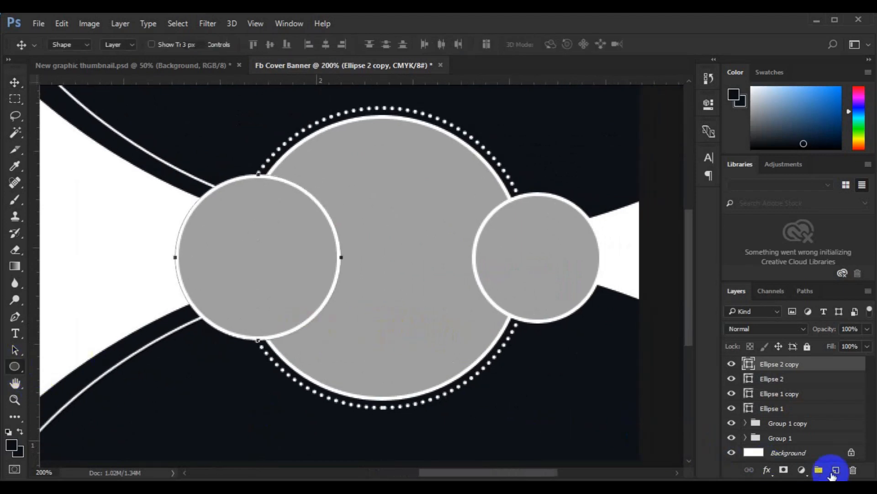
click(836, 470)
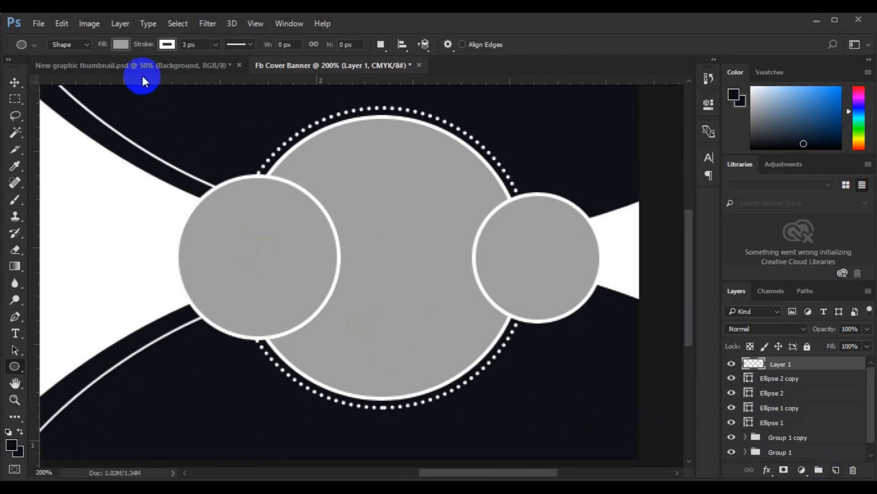
click(121, 45)
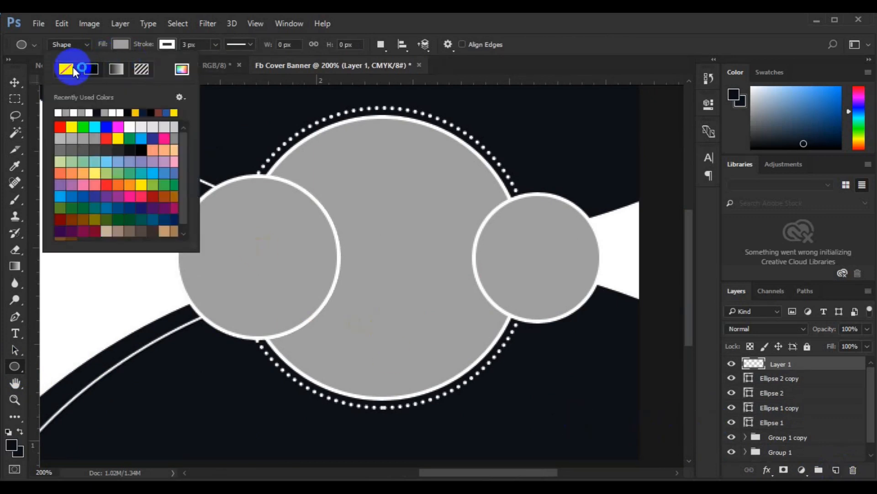
click(165, 45)
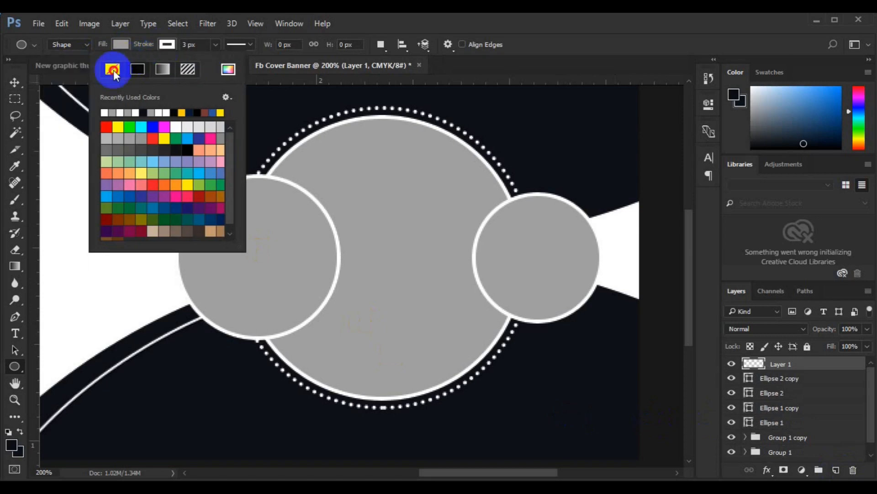
click(121, 45)
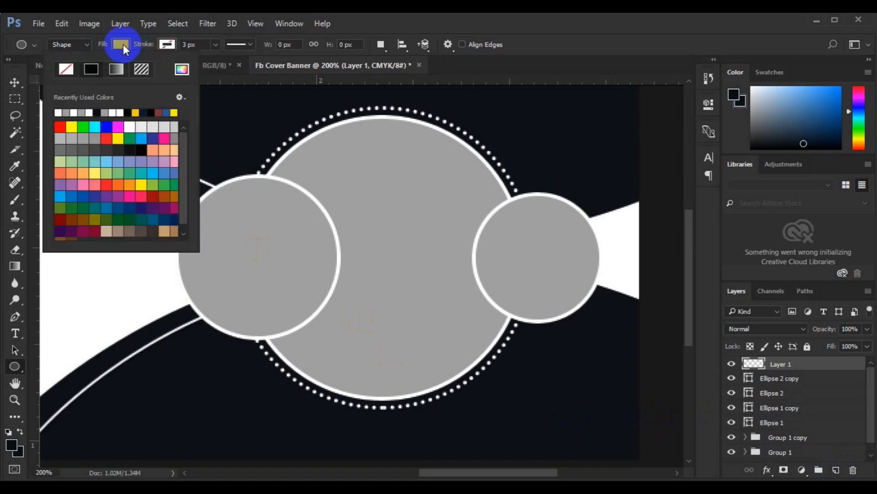
click(134, 123)
click(133, 126)
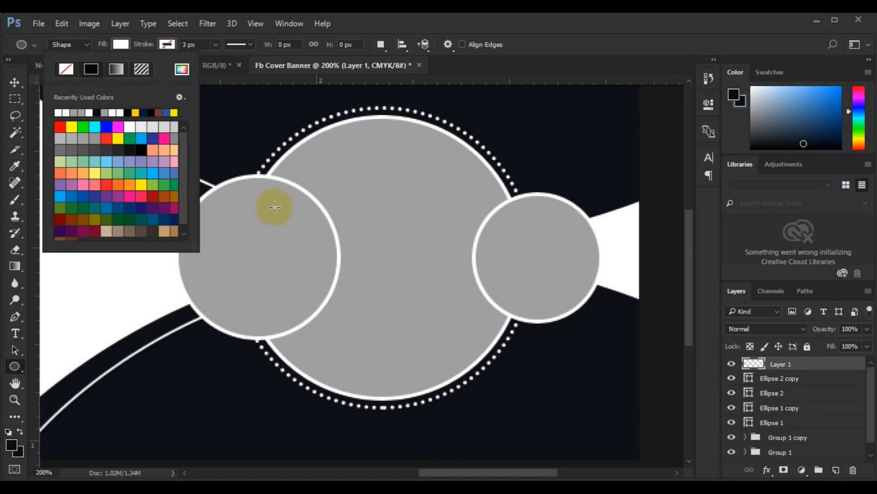
- Draw a 6 px white dot on the dotted ring just below the right small circle
drag(512, 336, 511, 350)
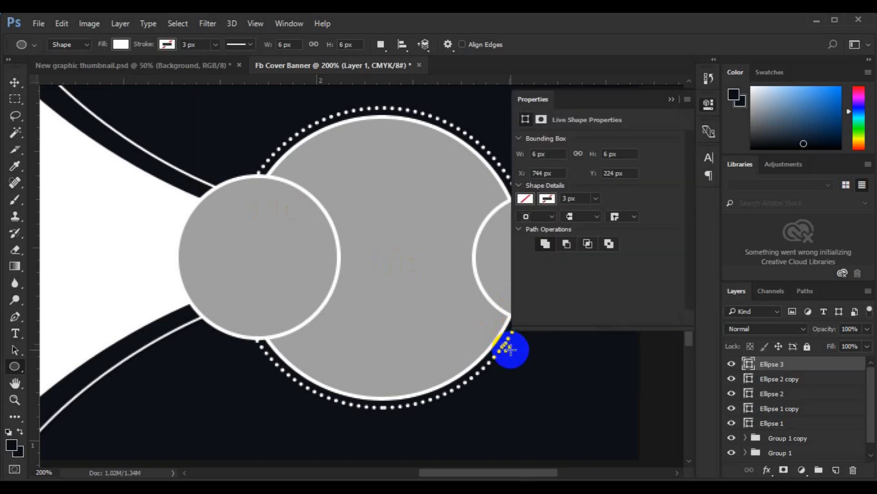
key(v)
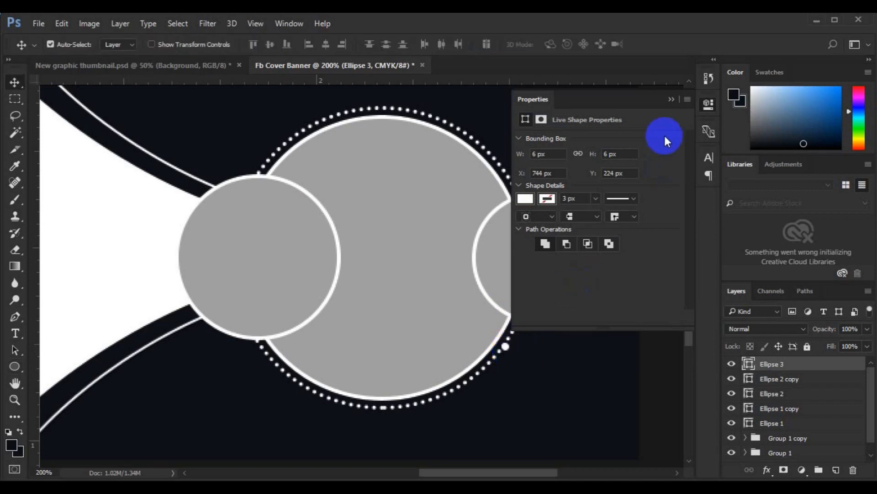
click(671, 100)
- Duplicate the white dot onto the dotted ring's upper-right part, above the right small circle
key(ctrl+plus)
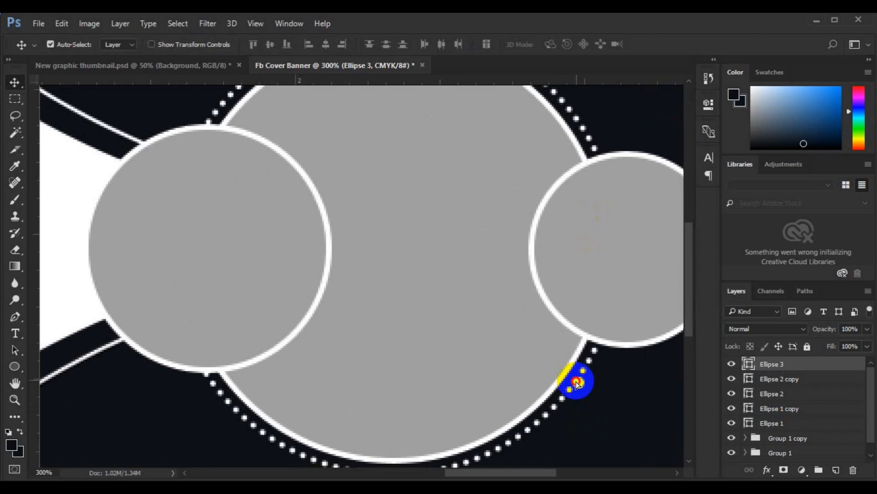
drag(578, 383, 555, 100)
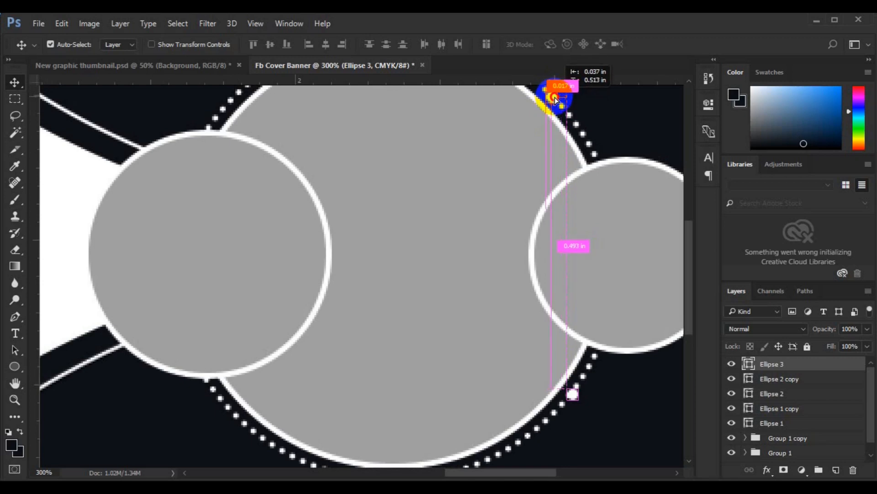
drag(554, 98, 555, 98)
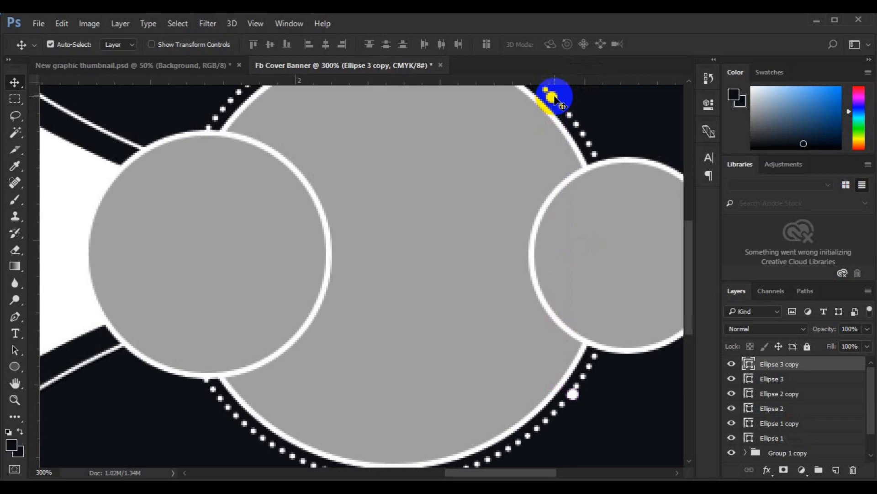
click(572, 396)
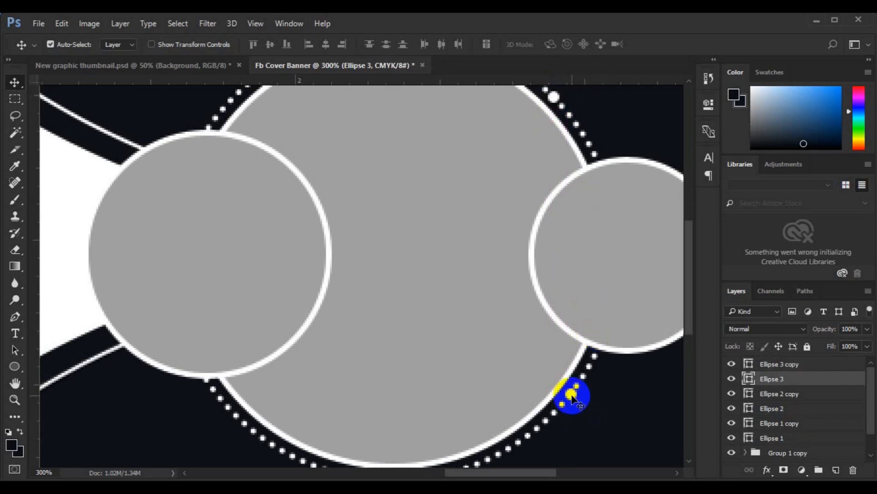
- Identify the dotted ring's layer, Ellipse 1, and rasterize it
click(541, 425)
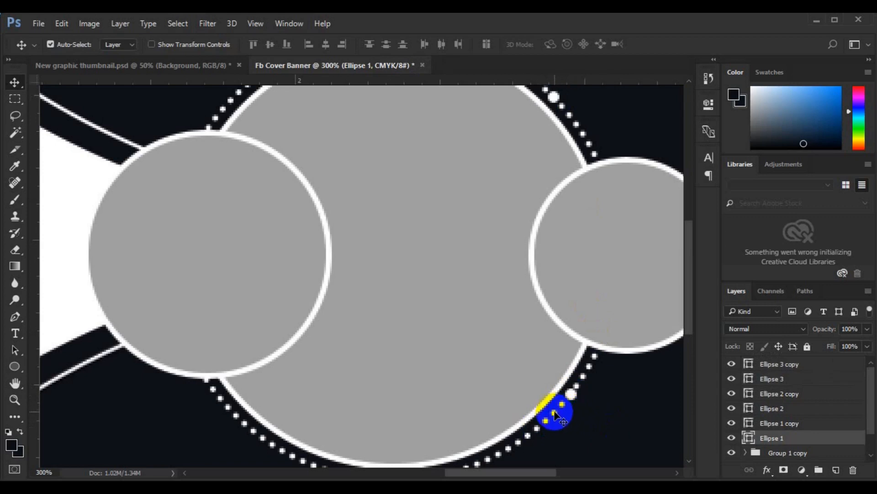
click(731, 438)
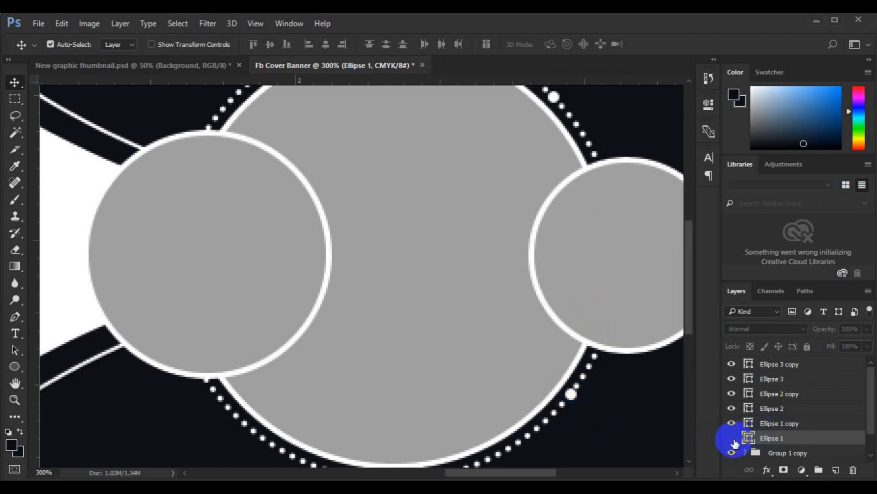
right_click(780, 436)
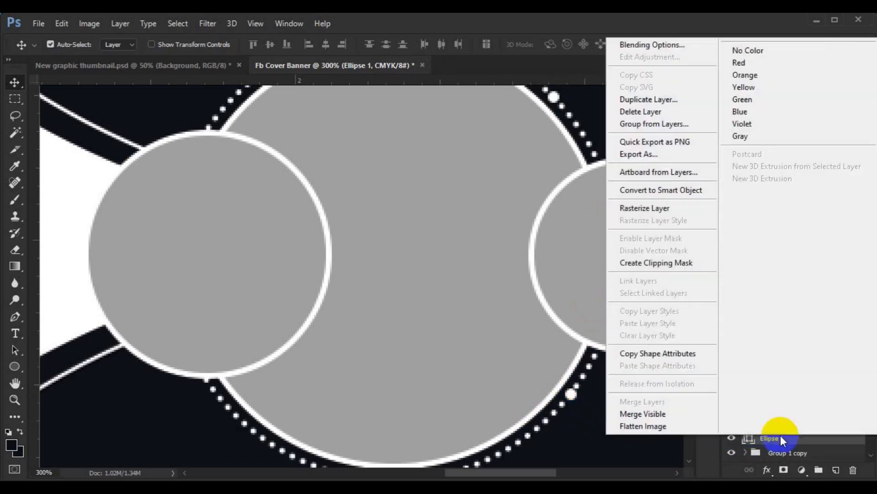
click(661, 208)
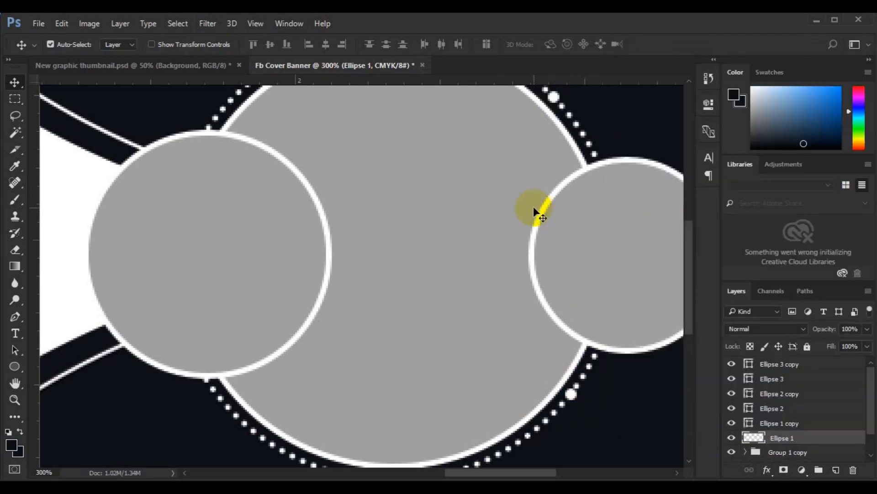
- Select the area between the two white dots with a rectangular marquee and delete the dotted ring segment inside it
scroll(537, 210, down, 2)
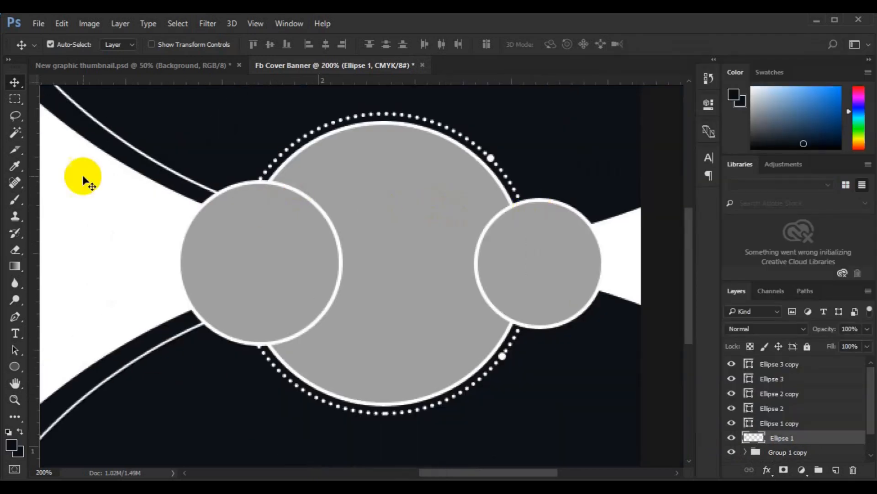
click(15, 99)
drag(480, 168, 599, 342)
key(ctrl+d)
mouse_move(500, 188)
mouse_down()
mouse_move(485, 159)
mouse_move(476, 159)
mouse_move(513, 170)
mouse_move(567, 257)
mouse_move(593, 373)
mouse_move(590, 355)
mouse_up()
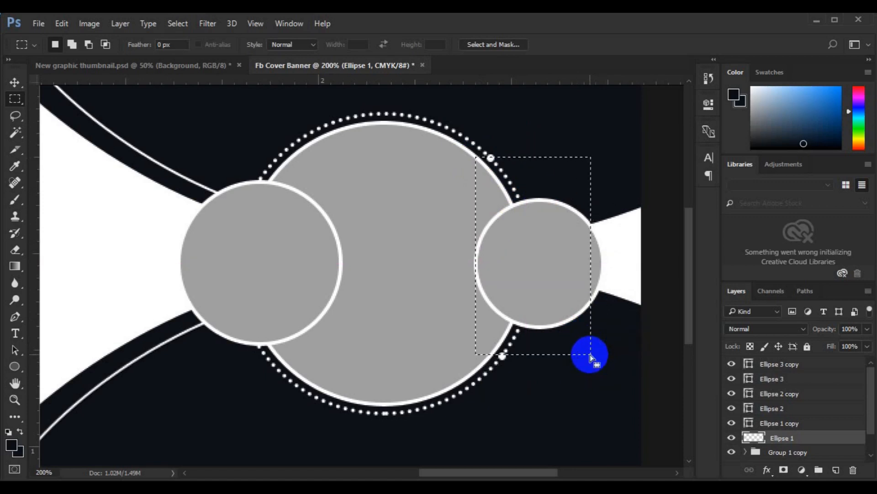
key(ctrl+d)
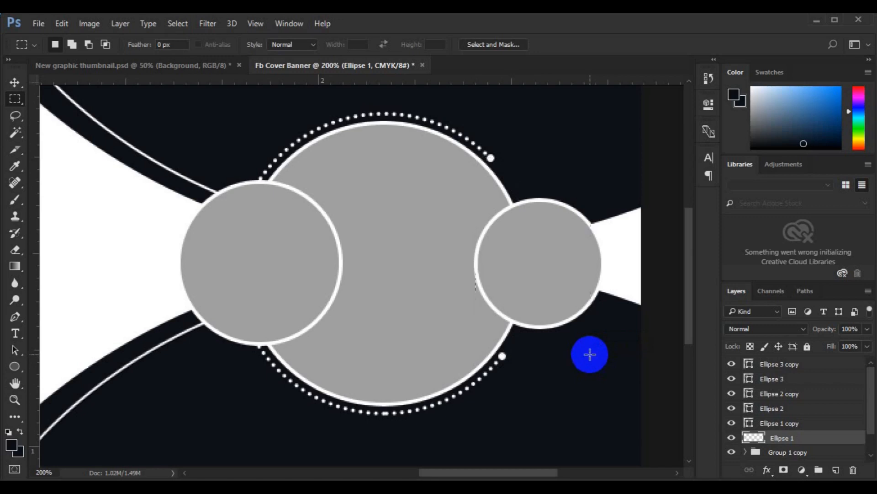
- Select the large gray circle's layer and save the document as Fb Cover Banner.psd
key(v)
scroll(590, 357, down, 3)
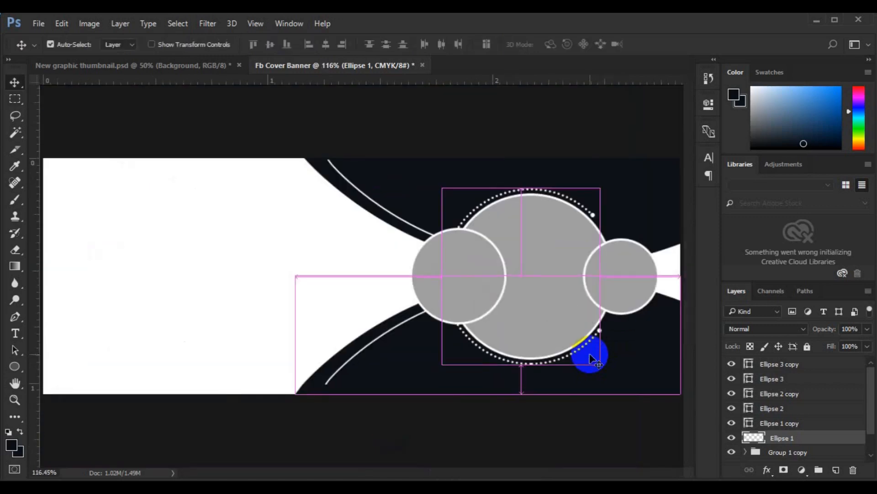
key(ctrl+1)
click(529, 315)
key(ctrl+s)
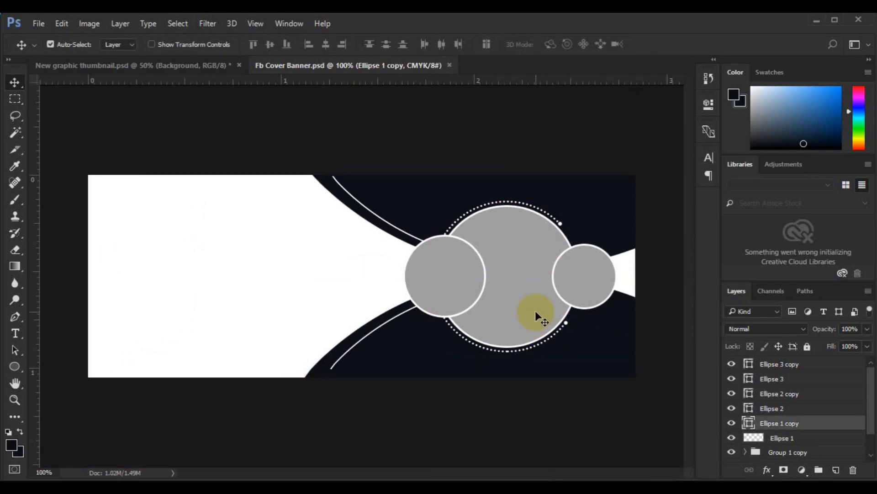
- Place the ff4 landmarks photo from the freepik stockpoto folder as an embedded image above the large gray circle's layer
click(38, 23)
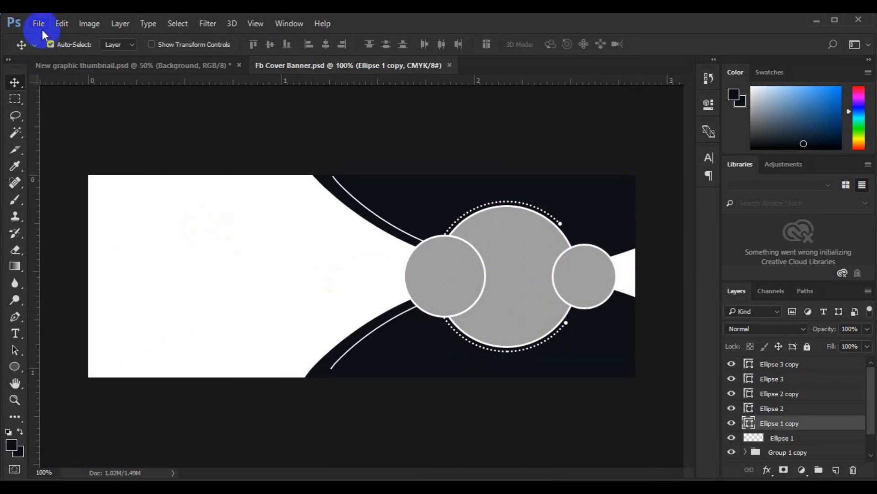
click(86, 264)
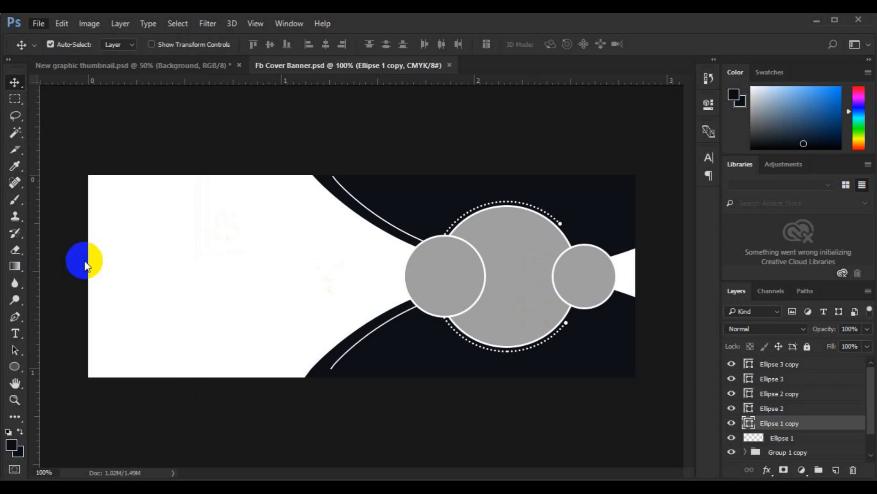
click(359, 225)
double_click(359, 226)
click(428, 262)
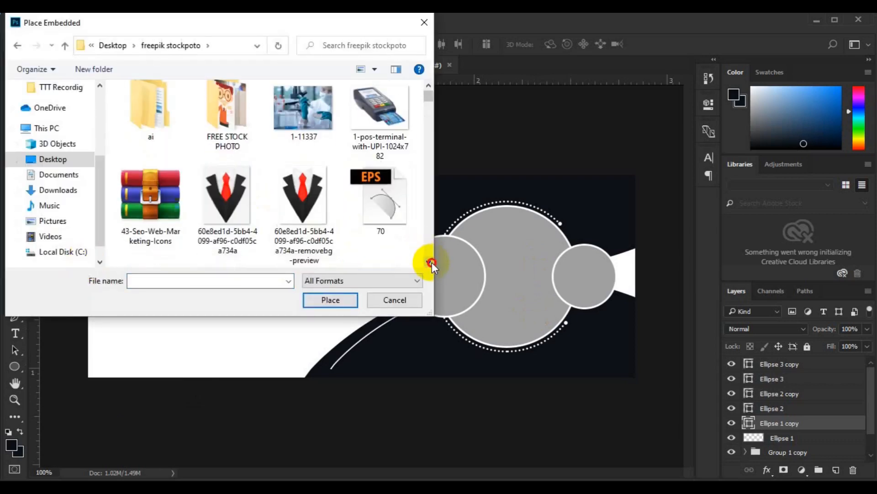
click(429, 262)
click(429, 262)
click(429, 263)
click(429, 262)
click(430, 263)
click(430, 263)
click(430, 262)
click(430, 262)
click(430, 262)
click(430, 262)
click(429, 262)
click(429, 262)
click(429, 262)
click(430, 262)
click(429, 262)
click(430, 262)
click(429, 263)
click(429, 263)
click(429, 262)
click(430, 263)
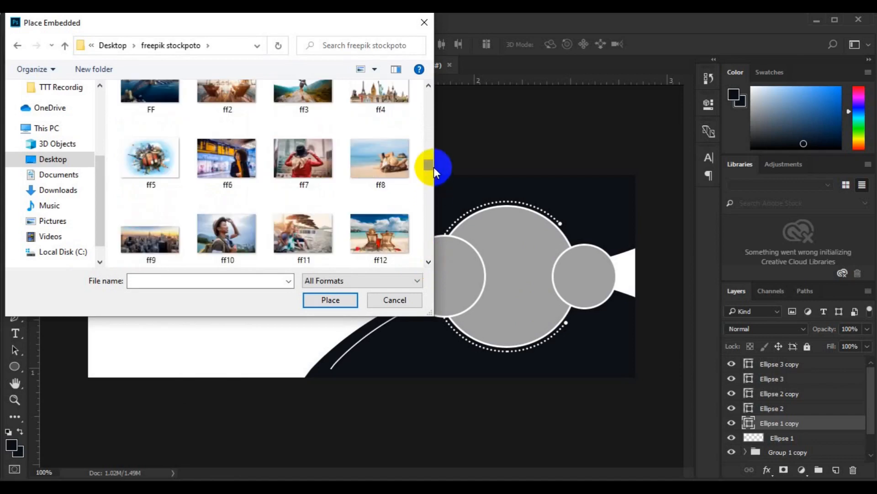
click(382, 109)
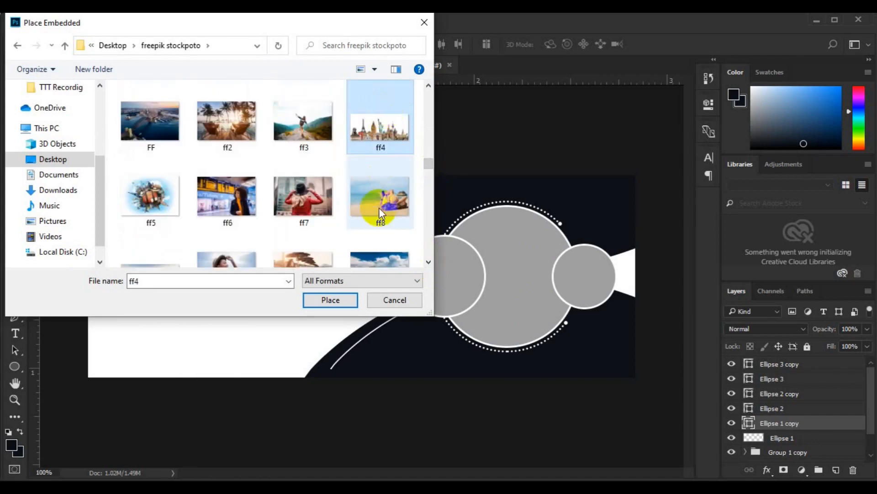
click(339, 298)
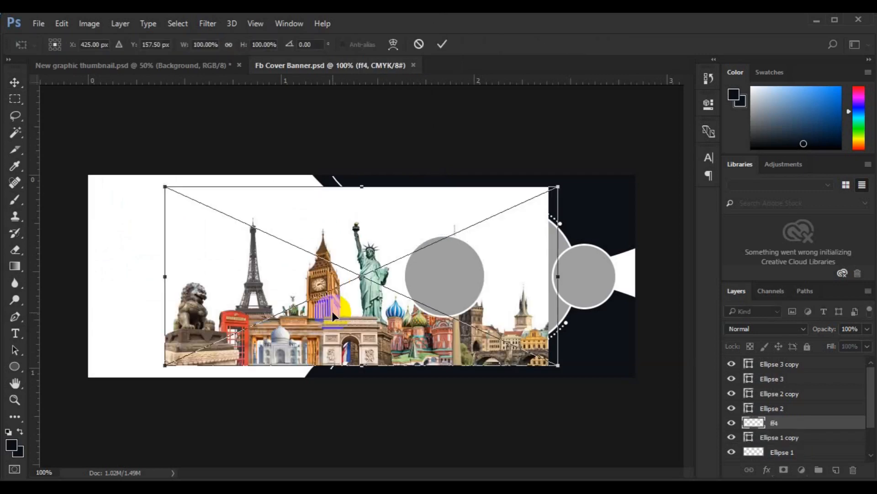
- Position the ff4 photo over the large gray circle and lower its opacity to 52%
drag(406, 322, 491, 310)
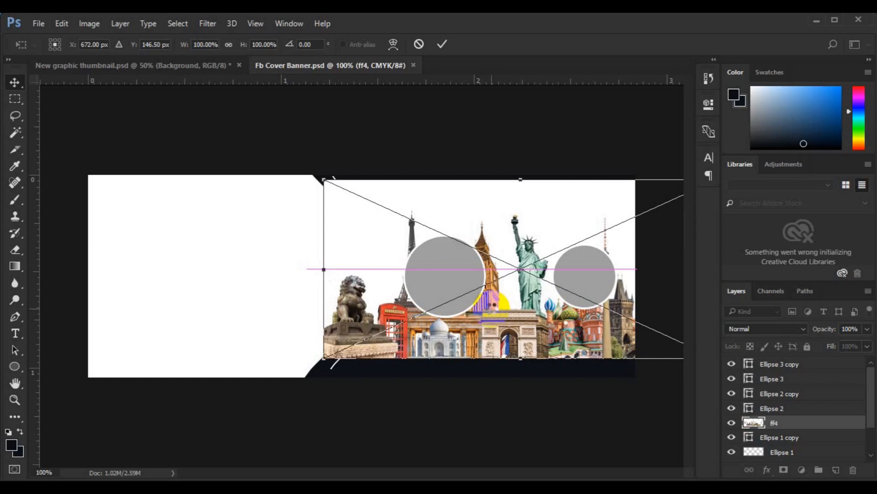
key(Return)
click(866, 329)
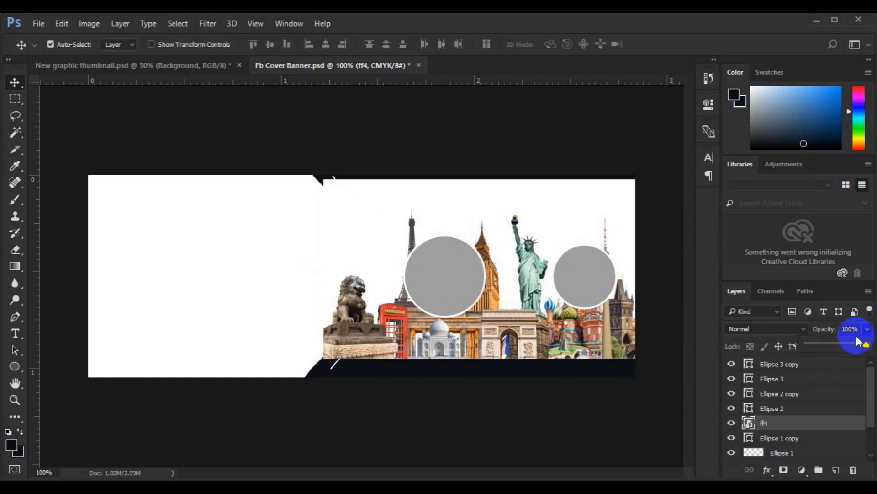
click(838, 342)
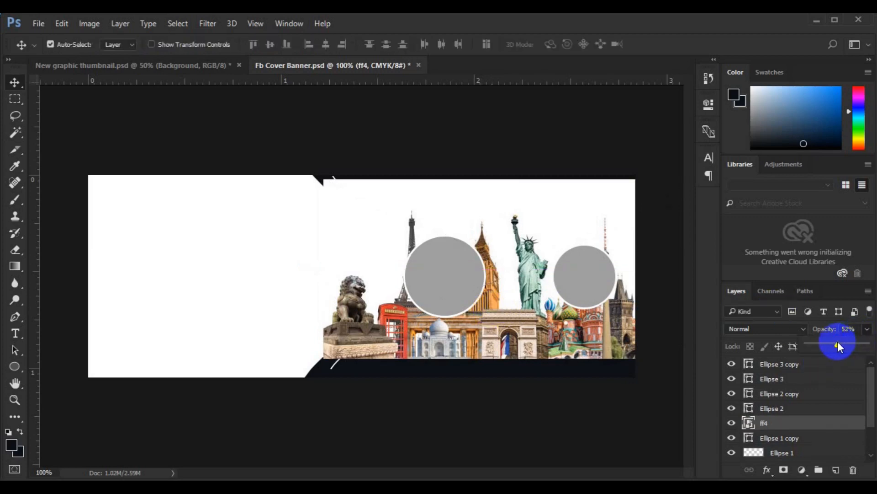
click(534, 301)
drag(524, 313, 534, 303)
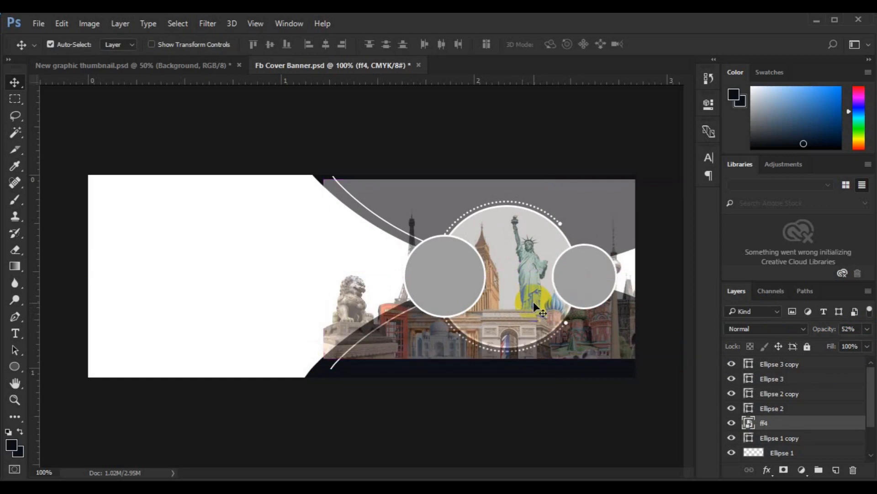
- Scale the ff4 photo down to about 90% around its center
key(ctrl+minus)
key(ctrl+t)
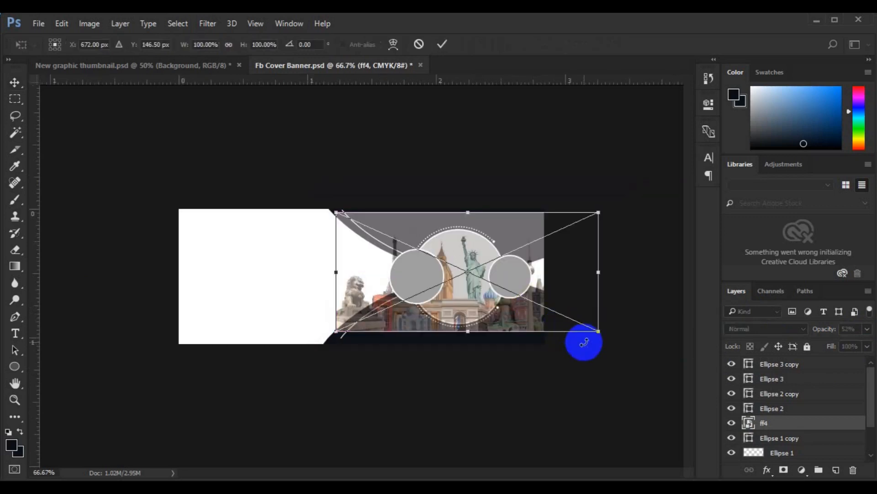
drag(586, 330, 584, 329)
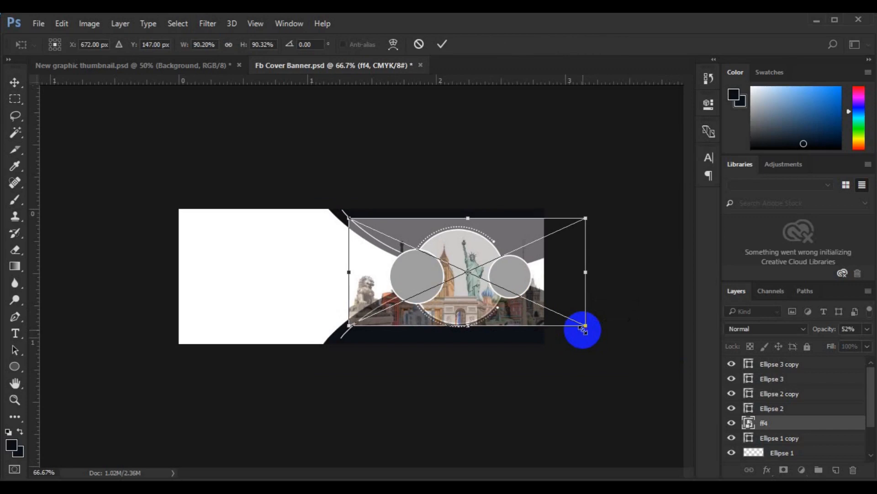
key(Return)
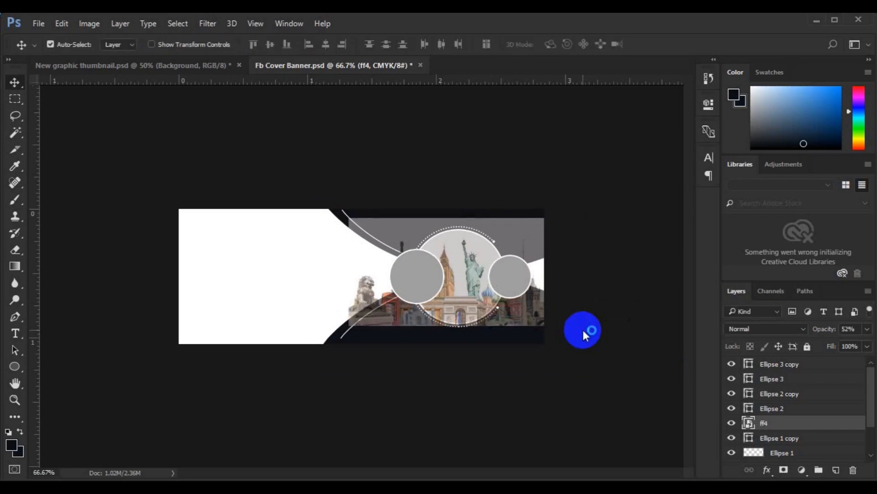
- Clip the ff4 photo to the large circle with a clipping mask and set its opacity to 100%
right_click(778, 425)
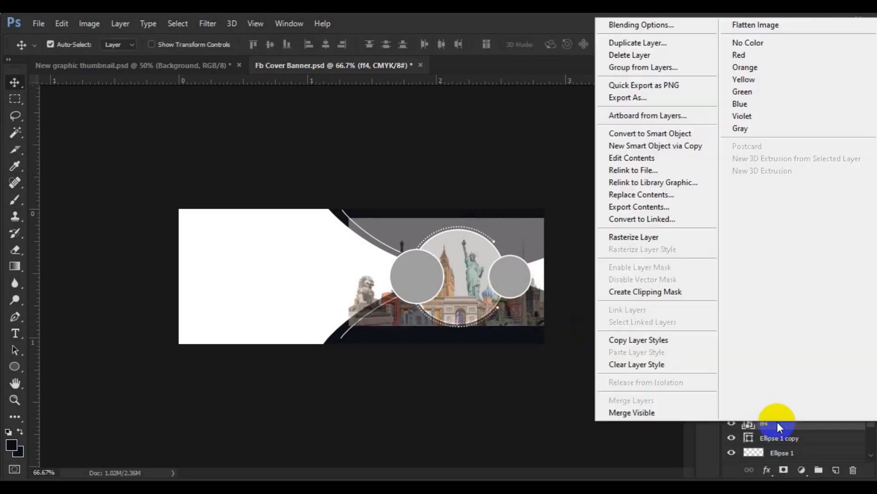
click(656, 291)
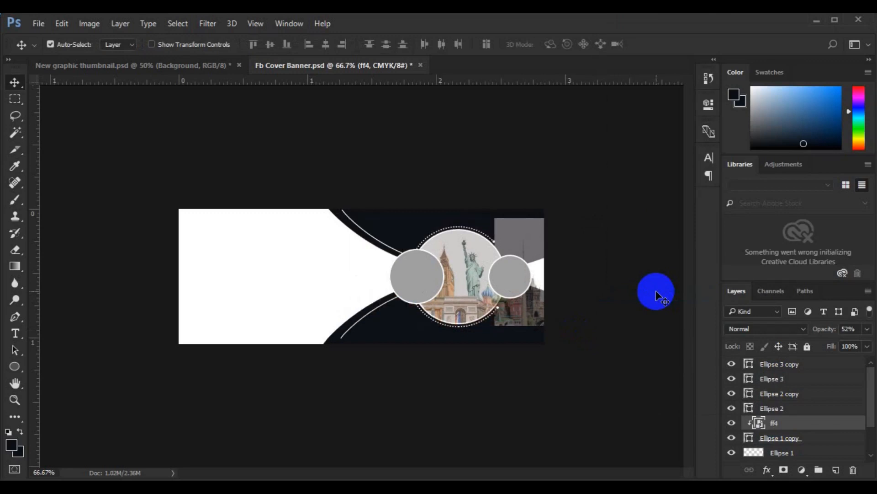
click(867, 328)
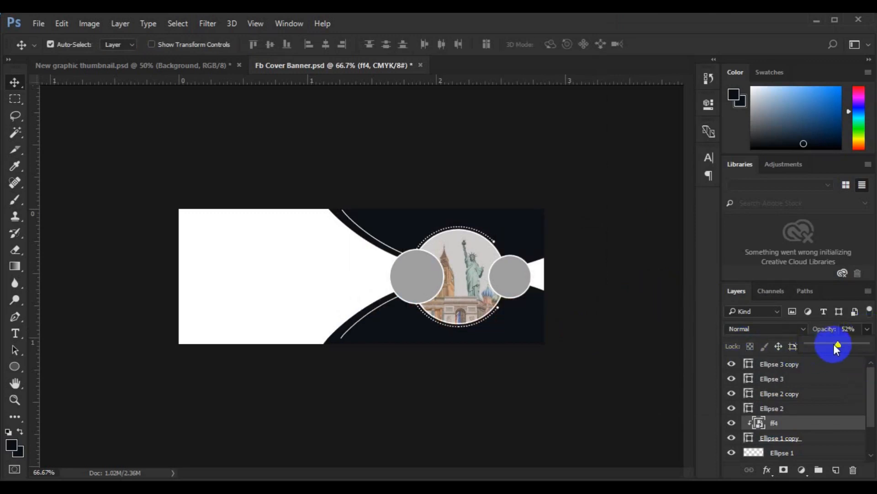
drag(836, 344, 862, 353)
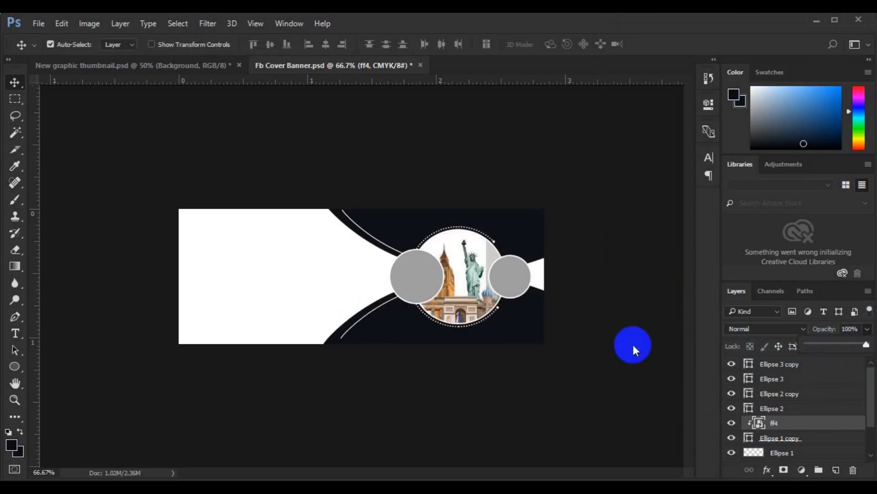
- Place the ff3 hiker photo as an embedded image directly above the left small gray circle's layer, Ellipse 2 copy
click(412, 285)
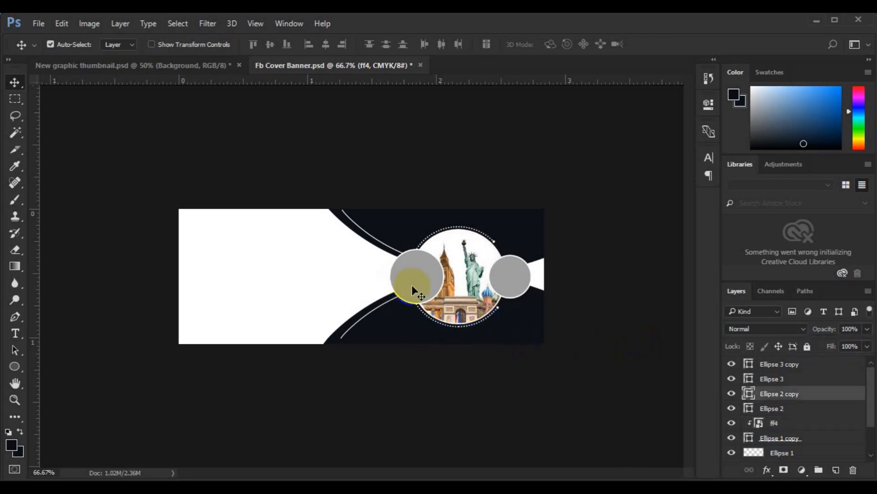
click(47, 21)
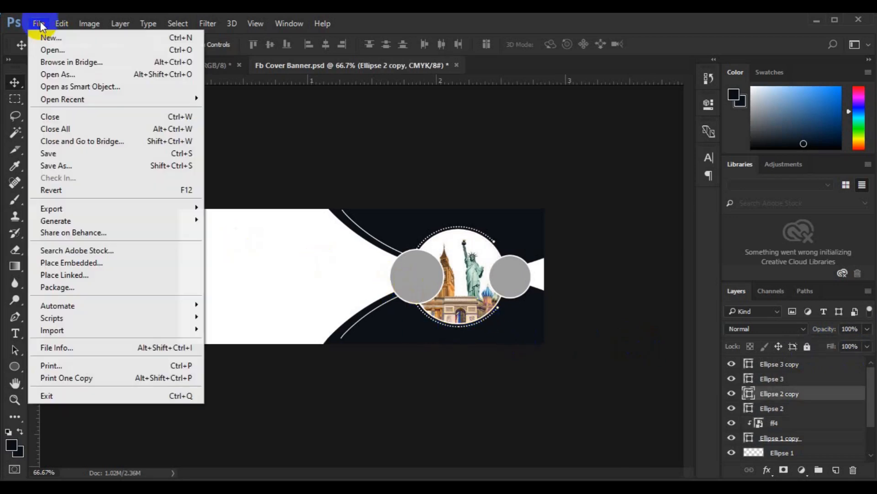
click(102, 260)
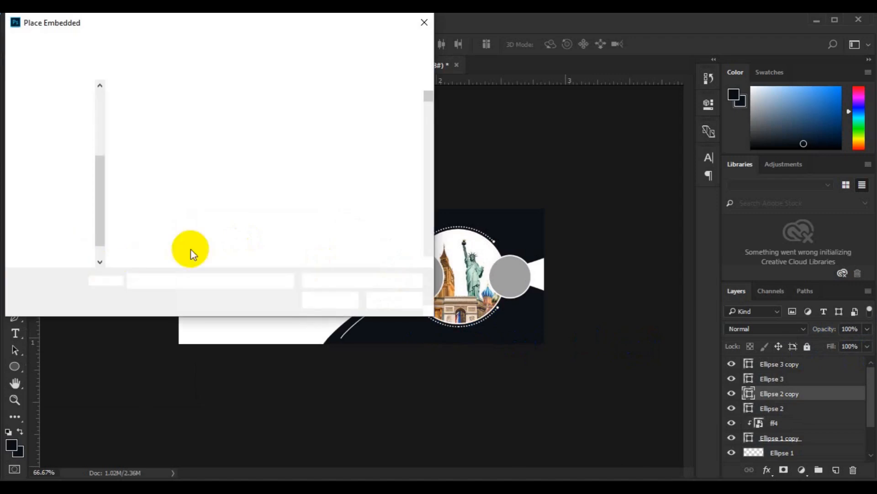
drag(428, 263, 428, 265)
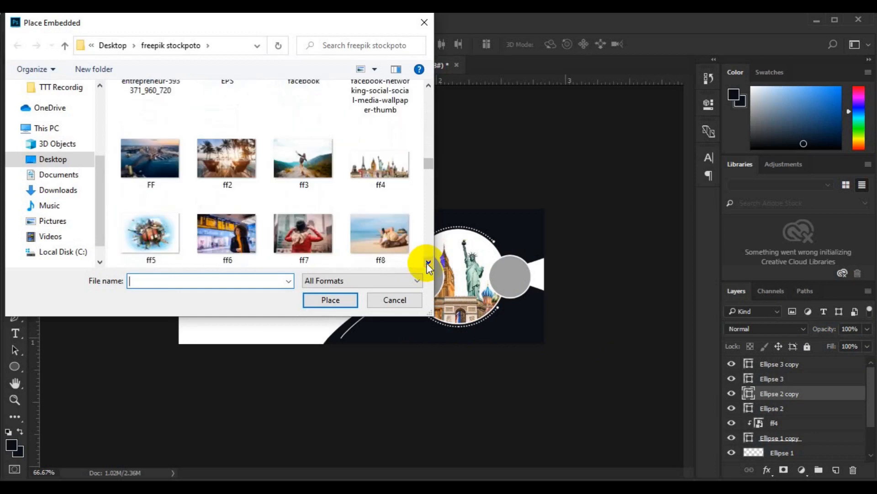
click(320, 183)
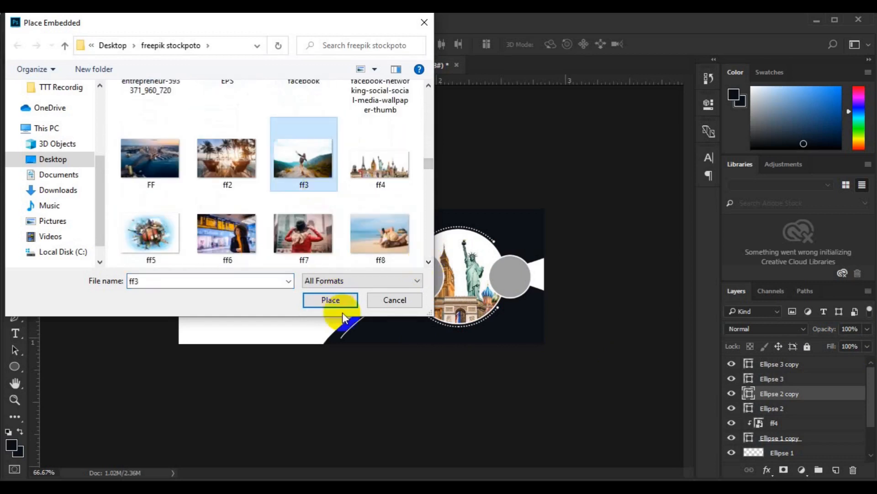
click(335, 304)
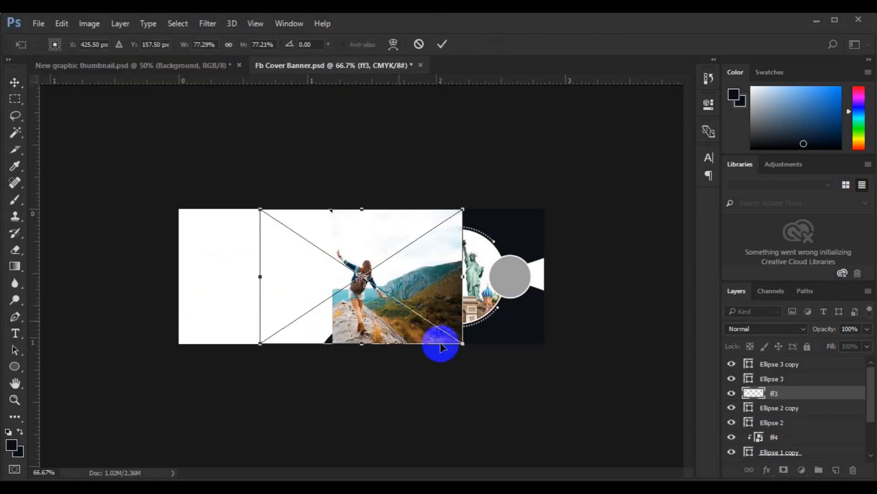
- Scale the ff3 photo to about 33% and position it over the left small circle
drag(464, 346, 407, 305)
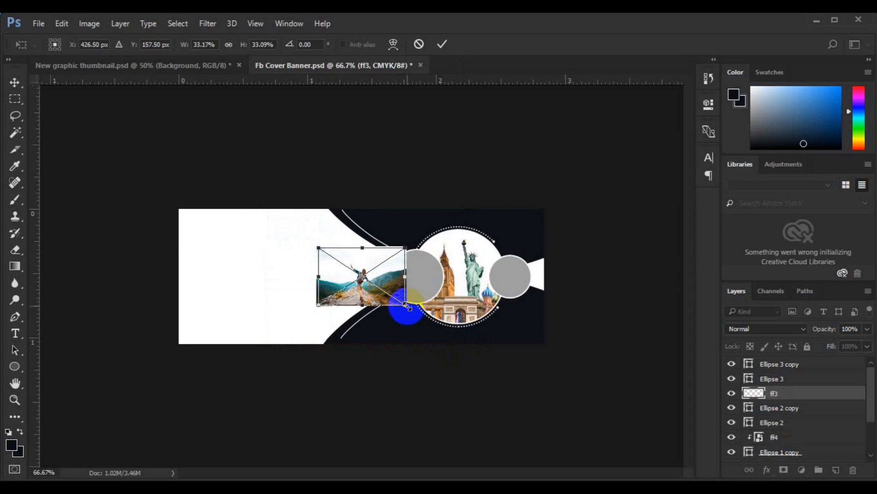
drag(377, 294, 431, 293)
key(Return)
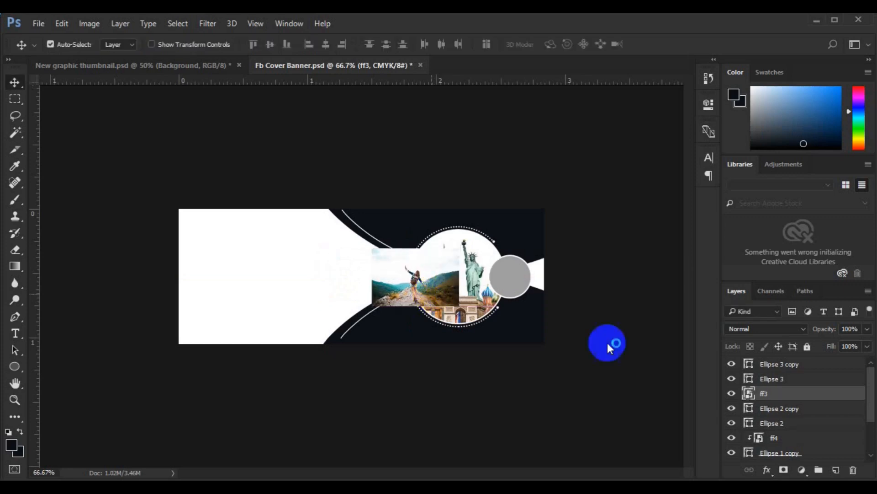
- Clip the ff3 photo to the left small circle with a clipping mask
right_click(780, 393)
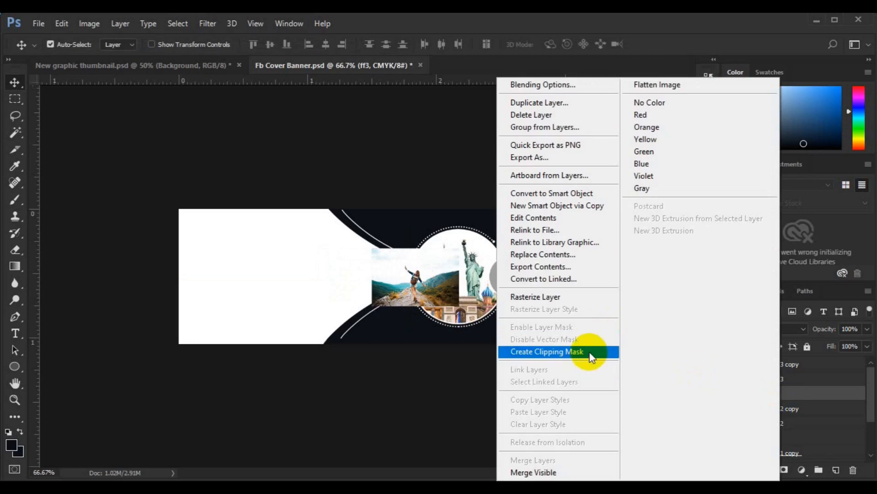
click(592, 352)
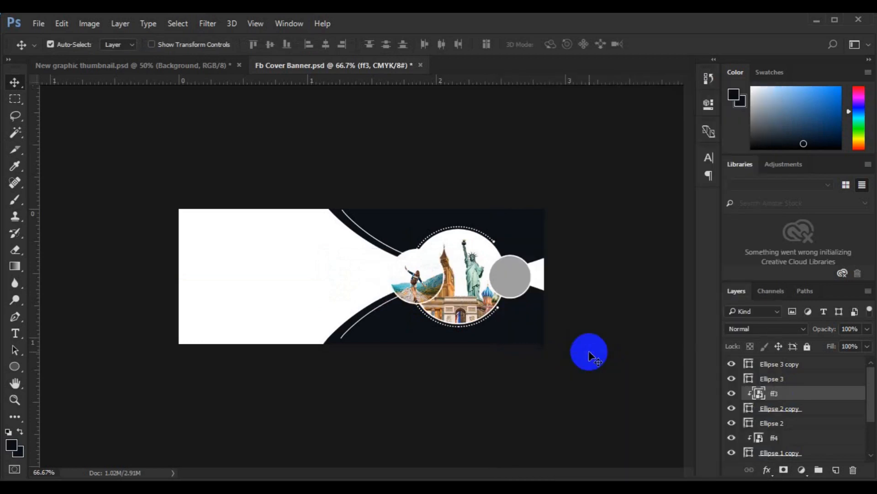
click(510, 283)
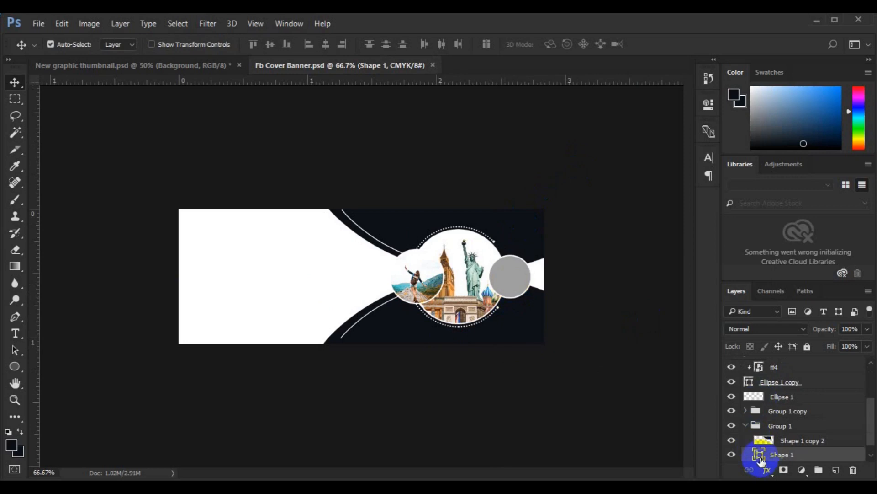
- Recolor the upper curved shape, Shape 1, to blue #2ba2df and delete the dark Shape 1 copy 2 layer covering it
double_click(760, 457)
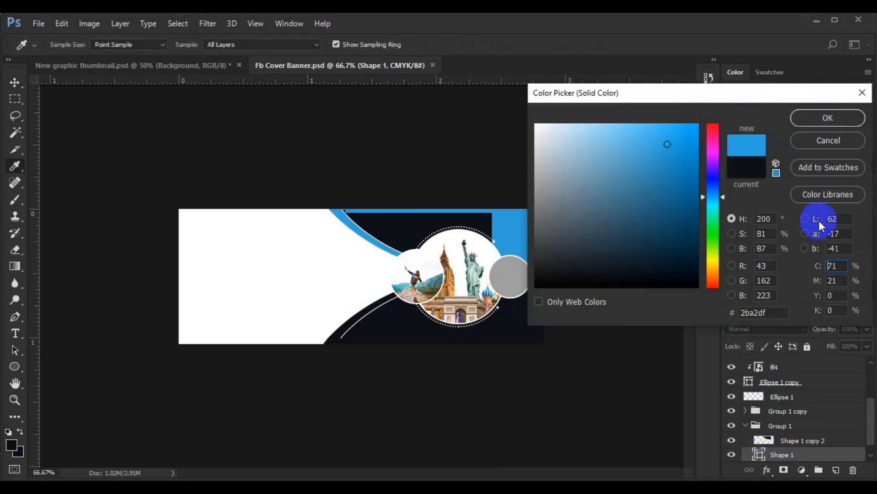
click(828, 118)
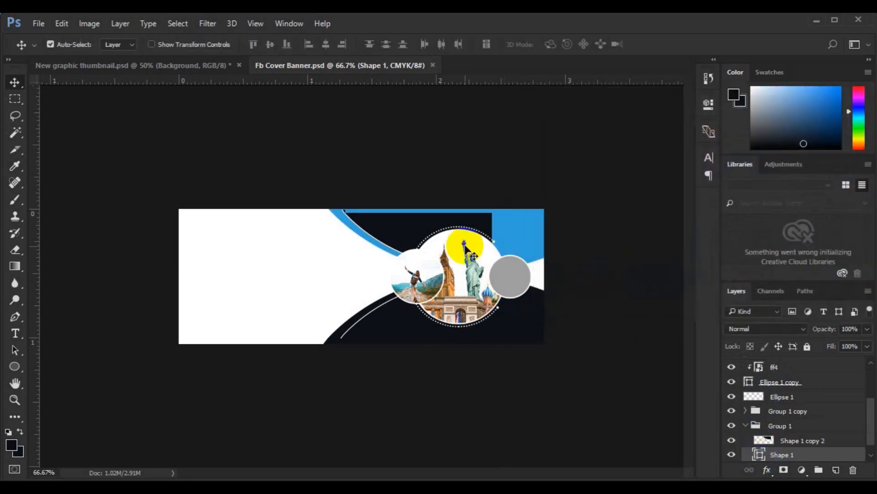
click(400, 224)
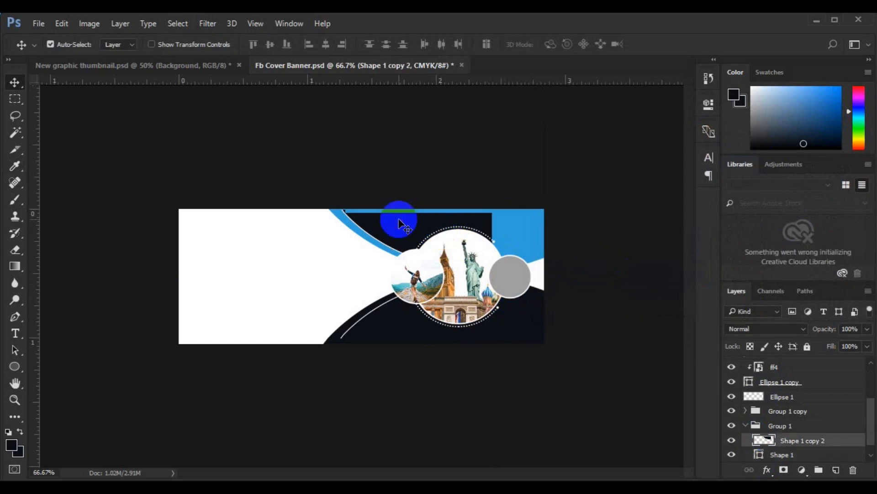
key(Delete)
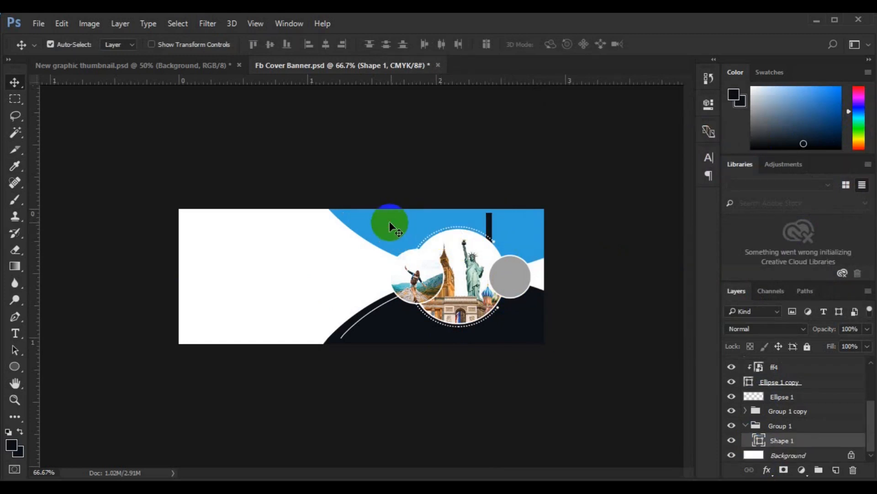
- Duplicate the blue upper curved shape and scale the copy down to about 91% around its center
key(ctrl+j)
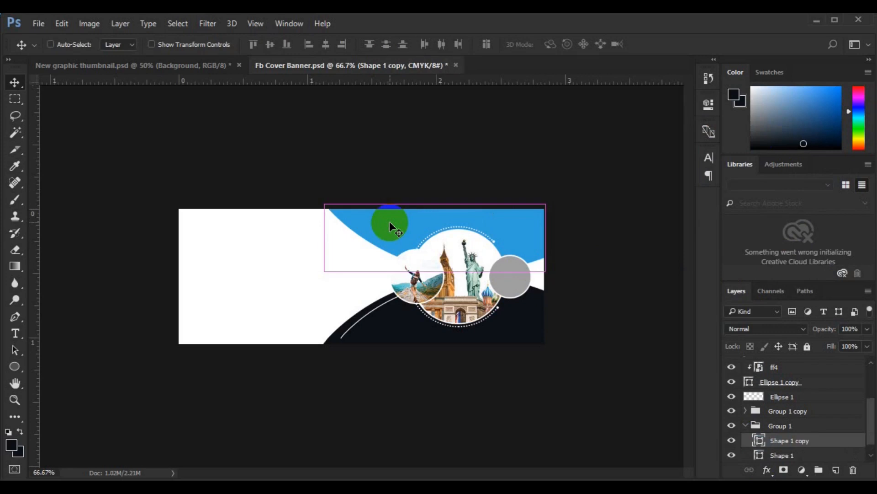
key(ctrl+t)
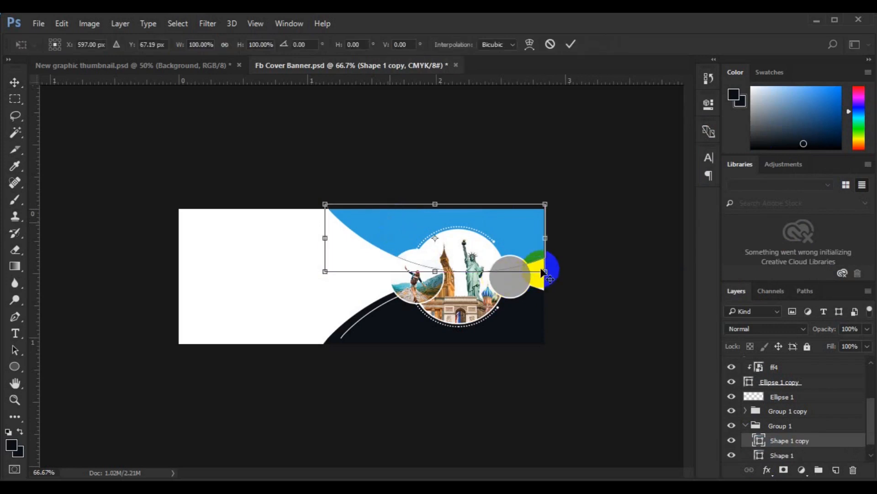
drag(545, 272, 534, 265)
key(Return)
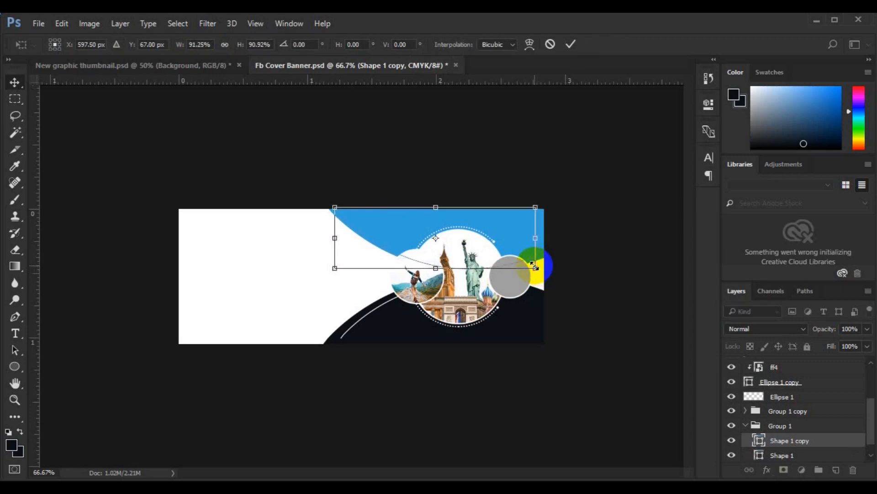
- Remove the fill of the Shape 1 copy and give it a white 3 px stroke
click(16, 318)
click(126, 47)
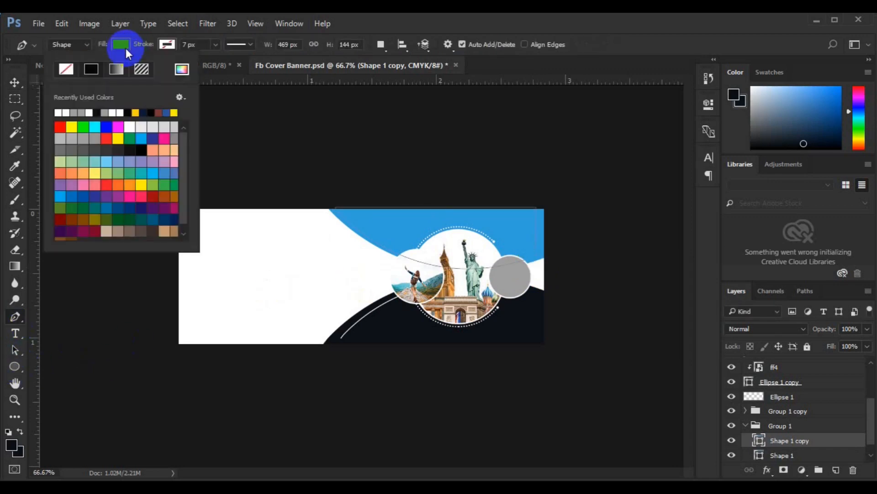
click(64, 68)
click(168, 46)
click(184, 43)
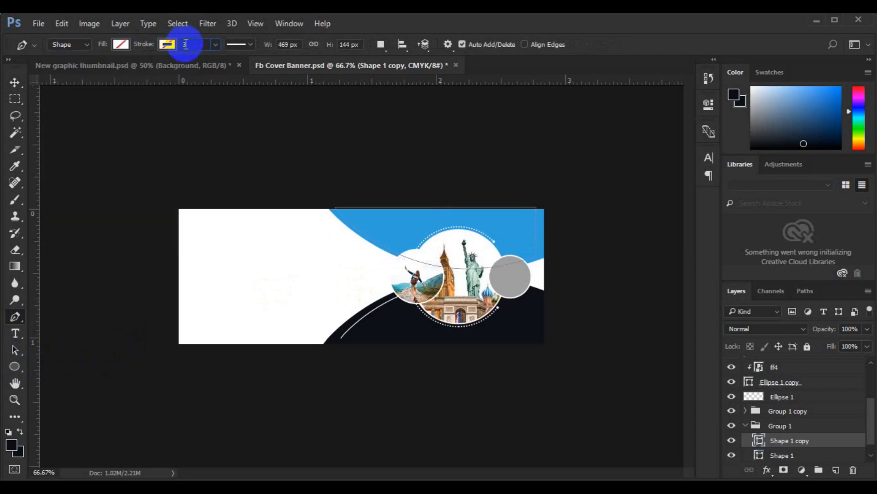
key(Return)
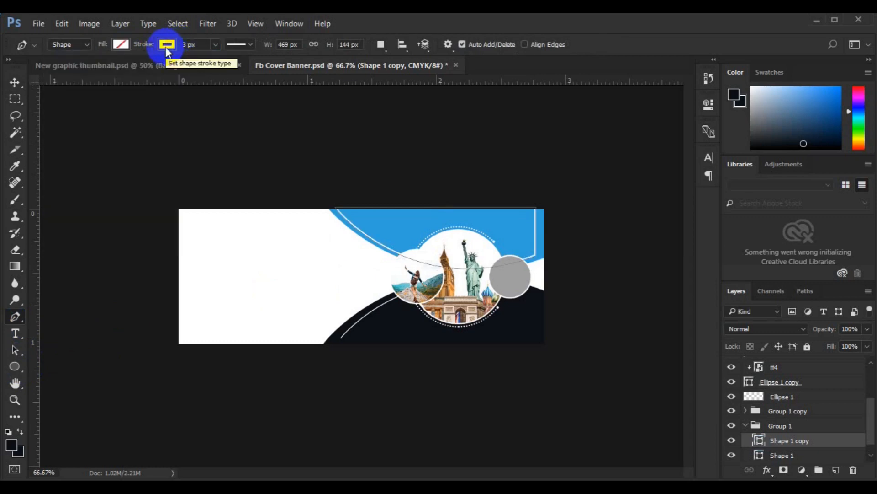
key(v)
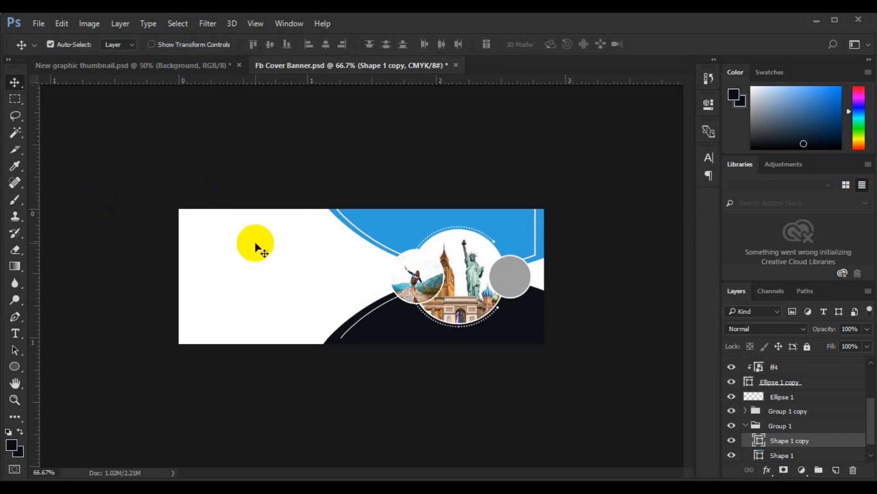
- Rasterize the Shape 1 copy outline and erase its right-hand part, keeping only the white curve at the left of the blue shape
right_click(803, 441)
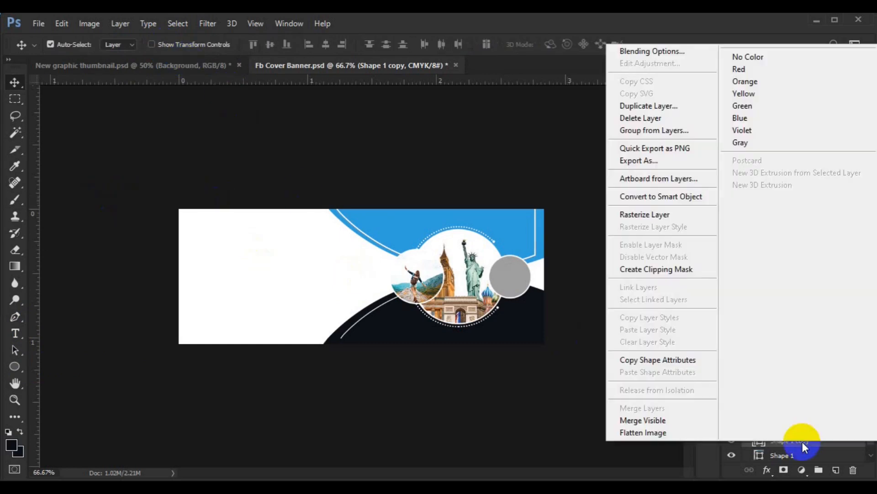
click(660, 215)
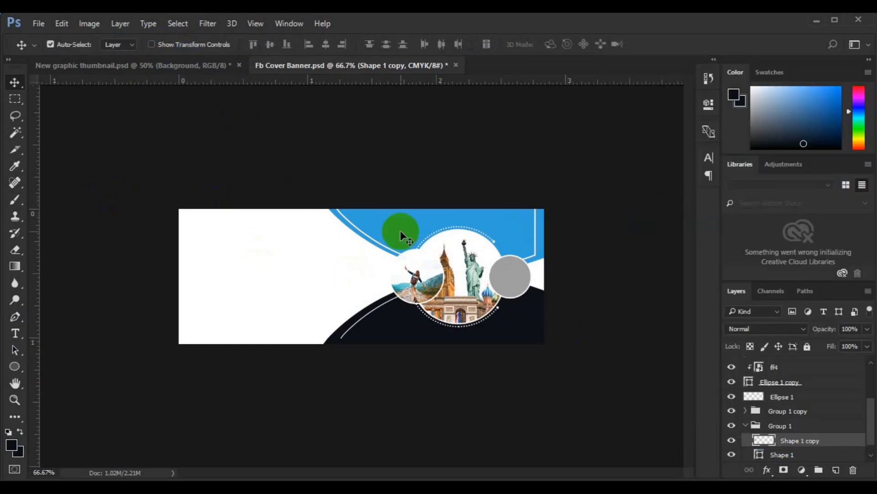
click(15, 98)
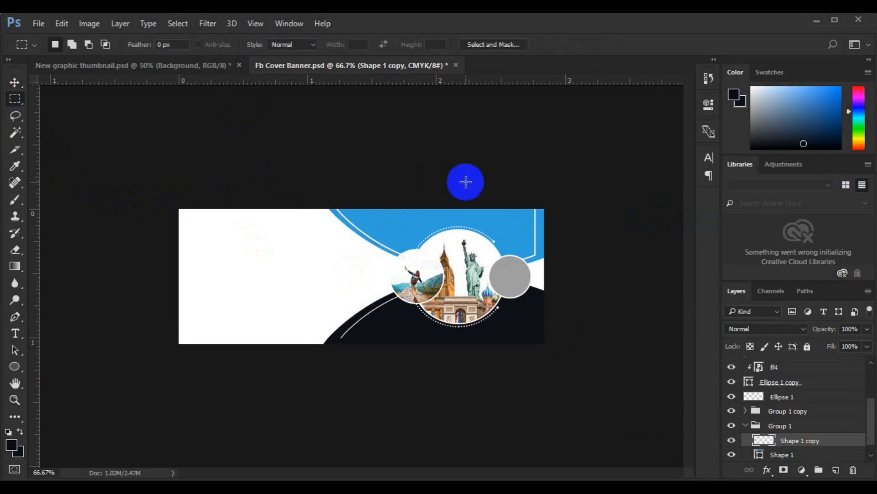
drag(549, 248, 562, 281)
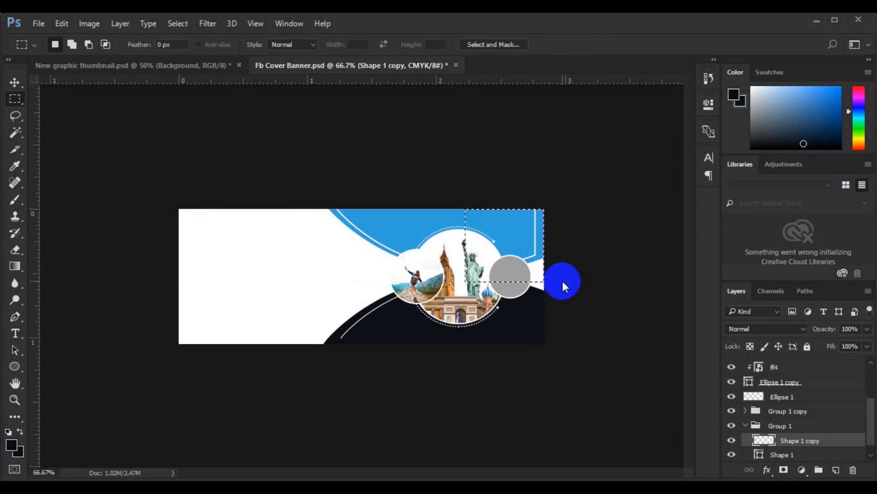
key(v)
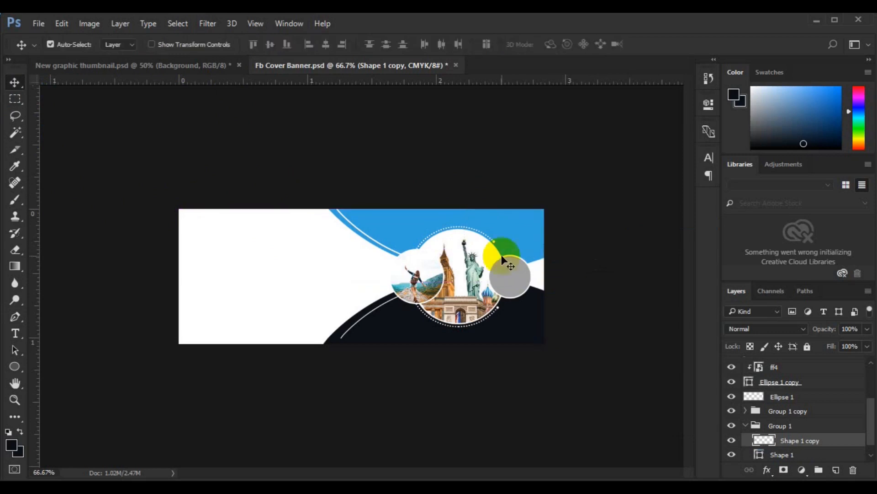
- Collapse Group 1 and delete the Group 1 copy holding the dark lower shape
click(747, 428)
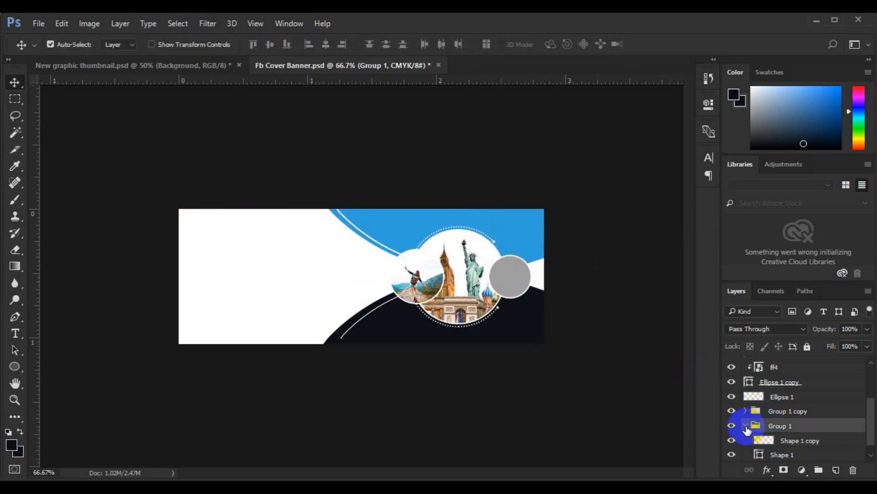
click(746, 426)
click(773, 426)
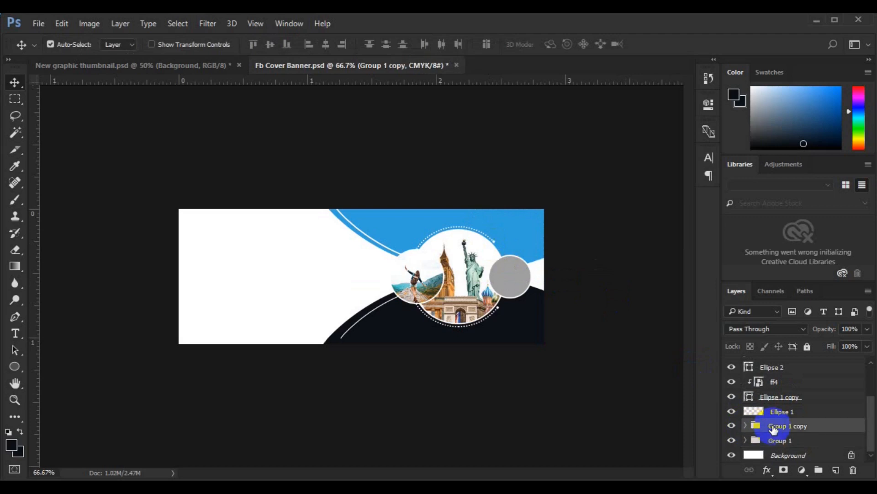
key(Delete)
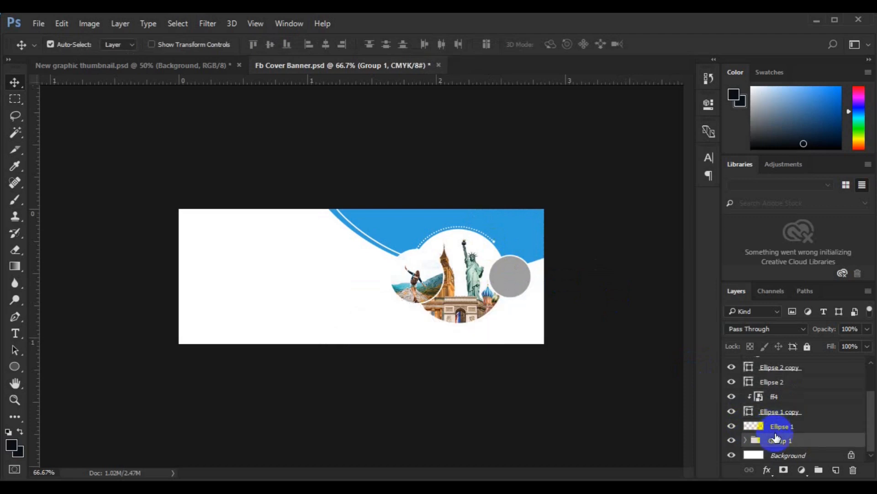
- Duplicate the blue Group 1 and flip the copy vertically along the canvas's bottom edge
key(ctrl+j)
key(ctrl+a)
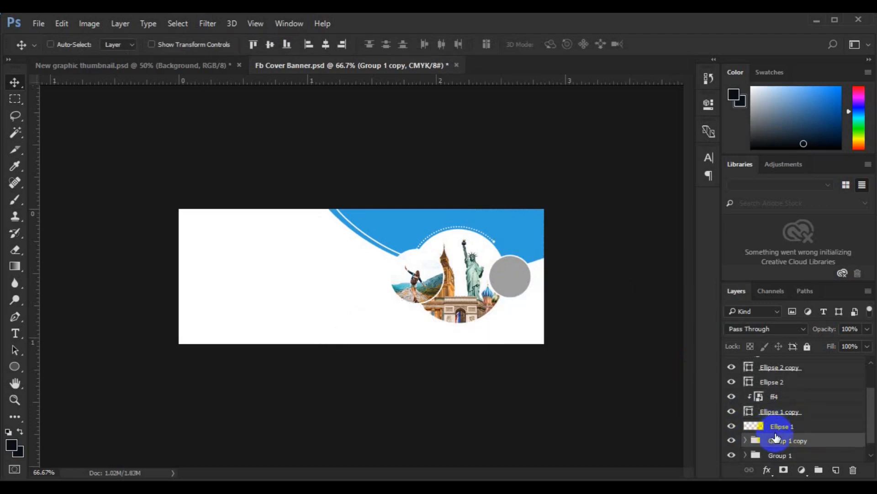
click(286, 47)
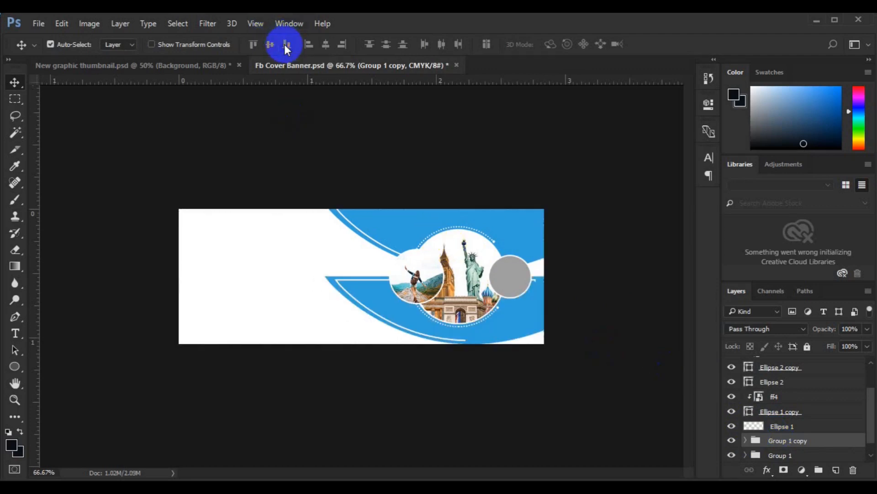
key(ctrl+d)
key(ctrl+t)
right_click(380, 300)
click(415, 289)
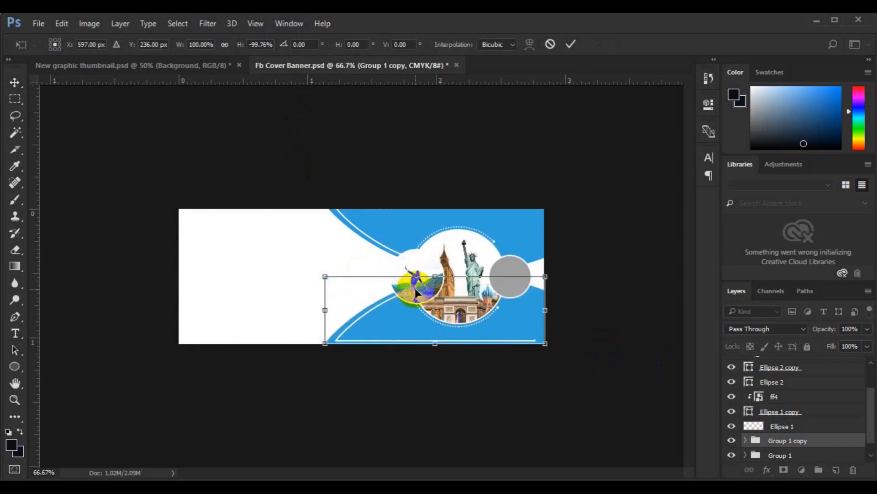
key(Return)
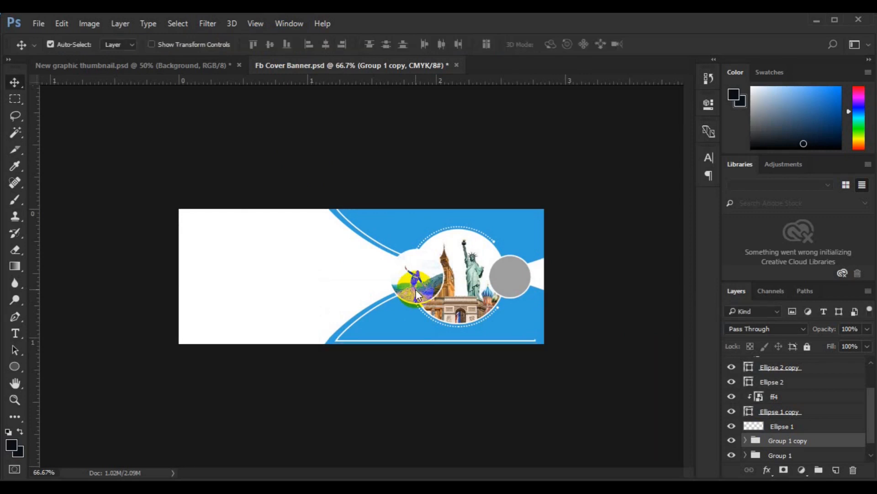
- Align Group 1 copy to the canvas's bottom edge and Group 1 to its top edge
drag(416, 289, 367, 280)
key(ctrl+a)
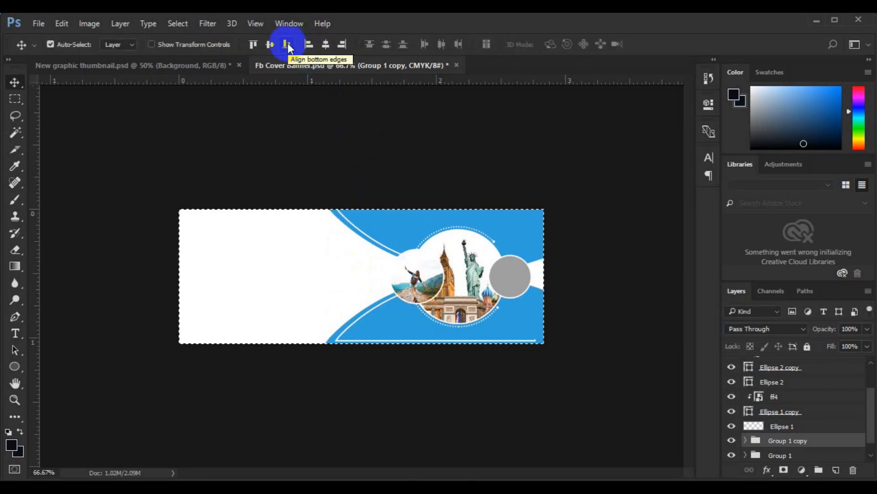
key(ctrl+d)
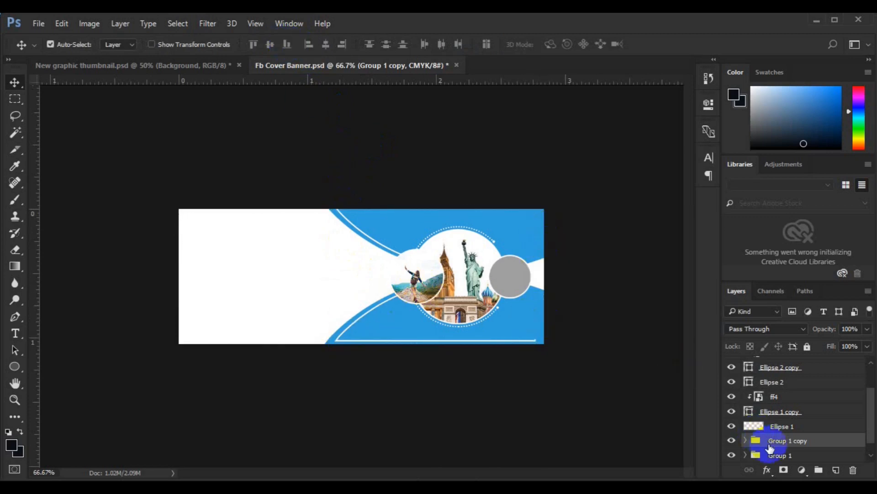
click(779, 455)
key(ctrl+a)
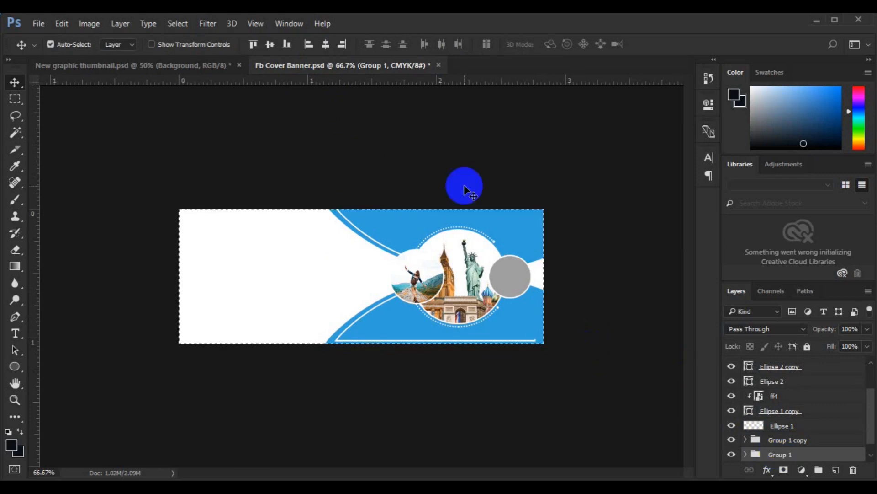
click(257, 47)
key(ctrl+d)
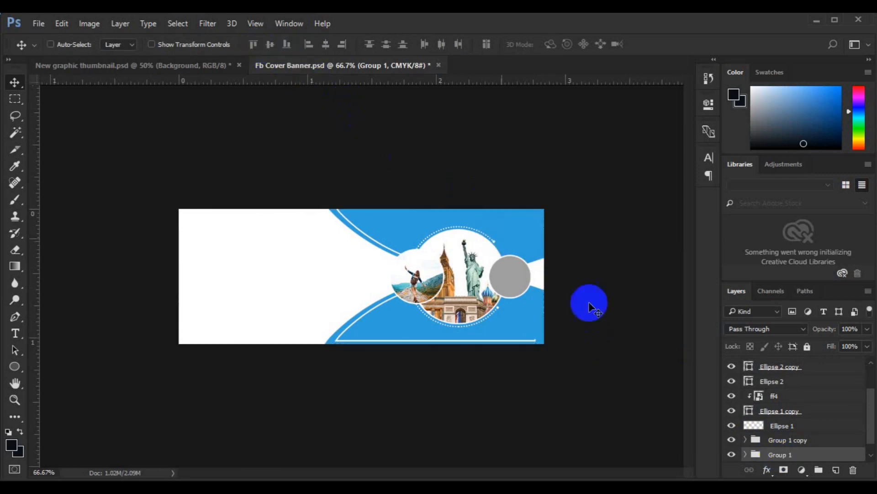
- Nudge Group 1 upward until its straight white line leaves the canvas's top edge
click(781, 441)
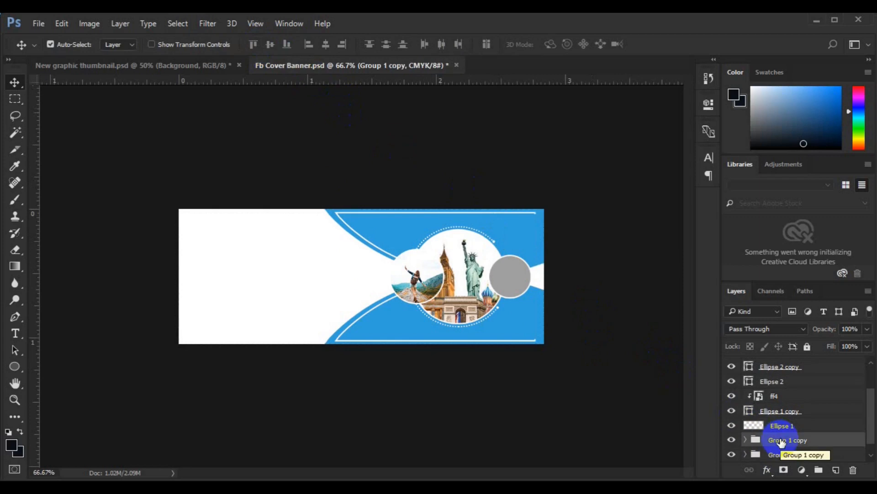
key(Down)
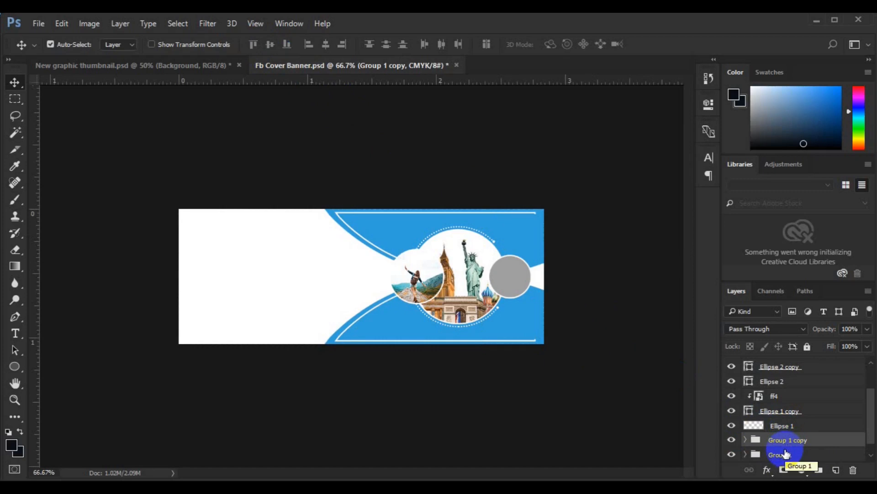
click(785, 455)
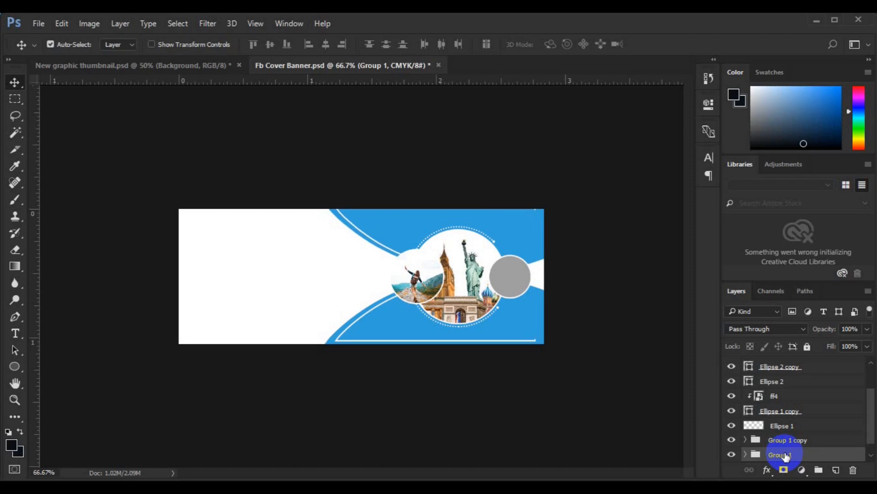
- Nudge Group 1 copy downward until its straight white line leaves the canvas's bottom edge
click(825, 443)
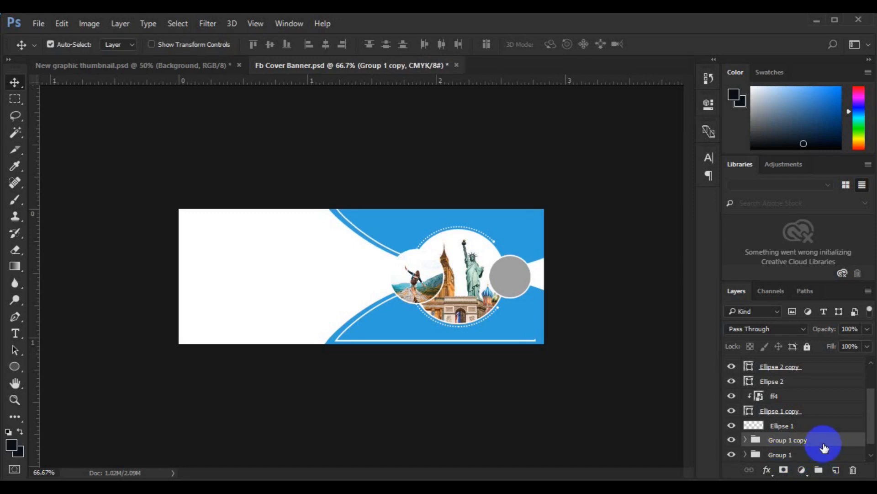
key(Down)
key(Down)
key(Down)
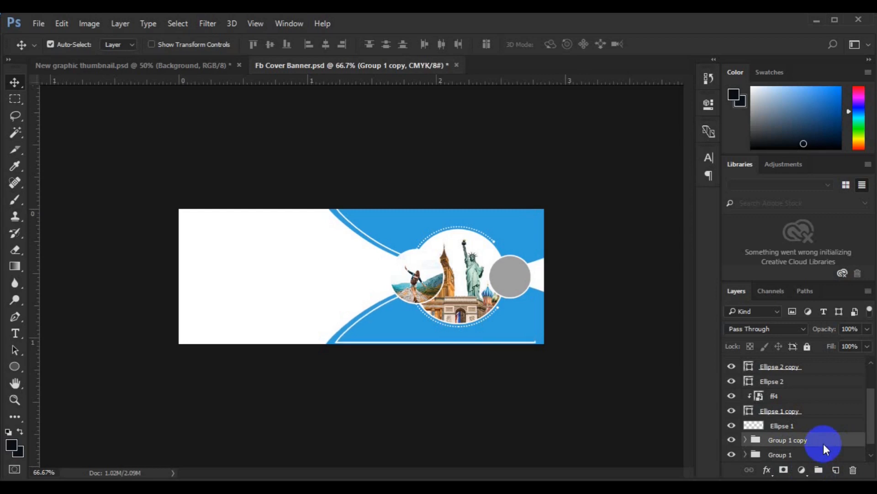
key(Down)
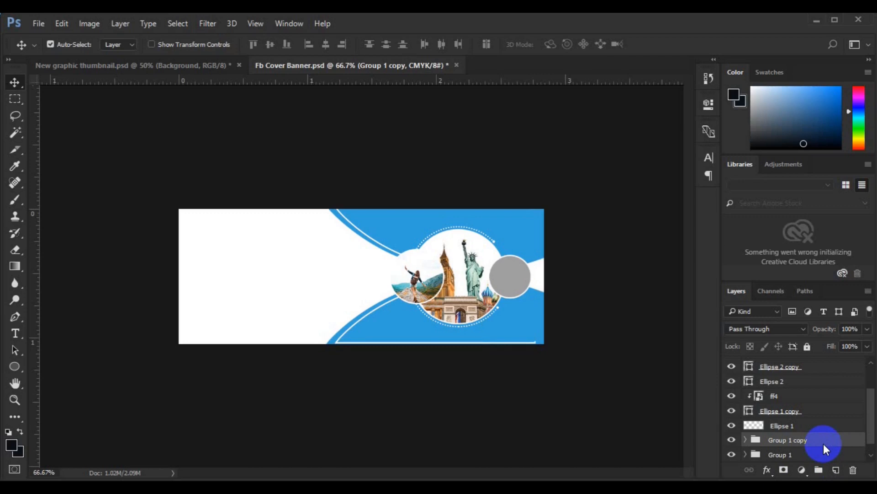
key(Down)
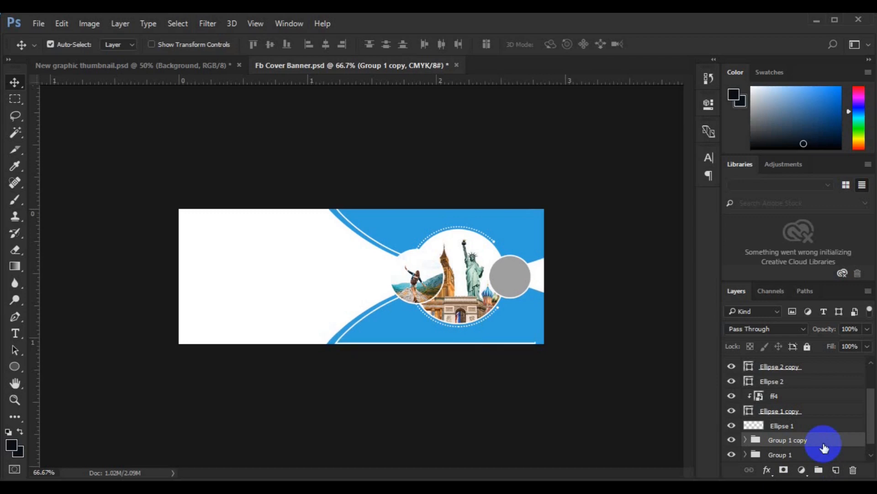
key(Down)
key(Down)
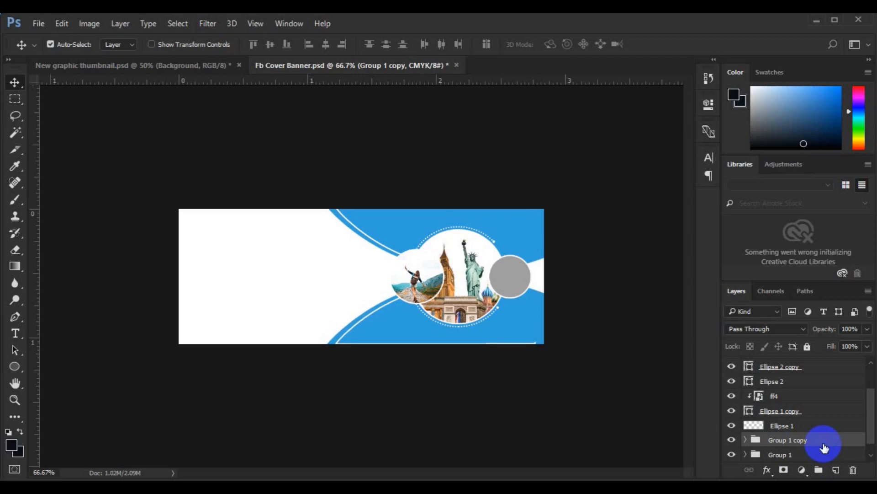
key(Down)
key(Down)
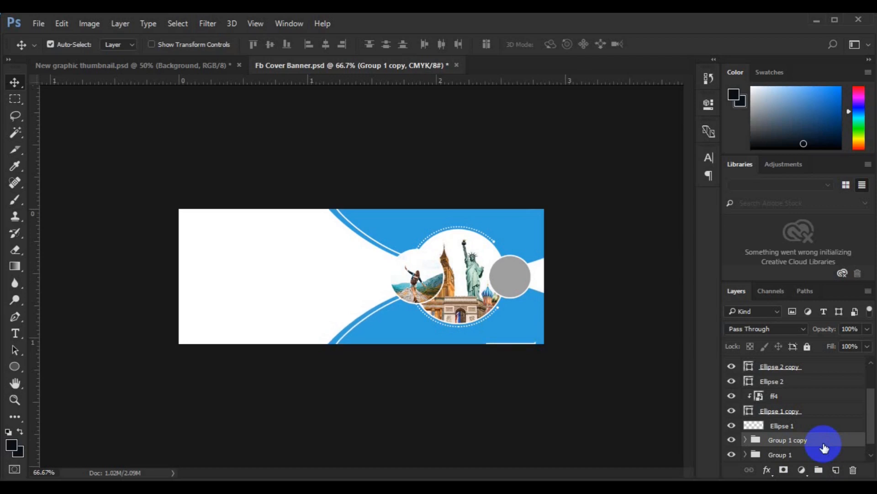
- Recolor the grey small circle on the right, Ellipse 2, to a very dark navy
ctrl+click(517, 281)
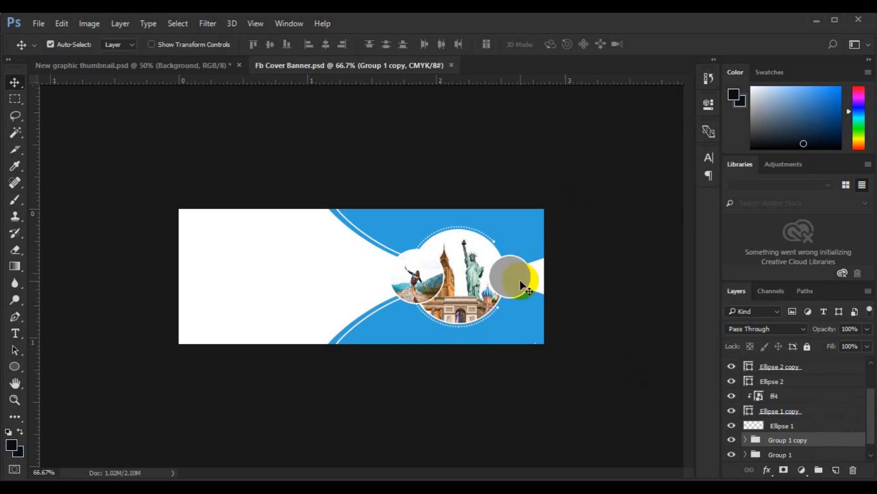
double_click(752, 388)
click(715, 190)
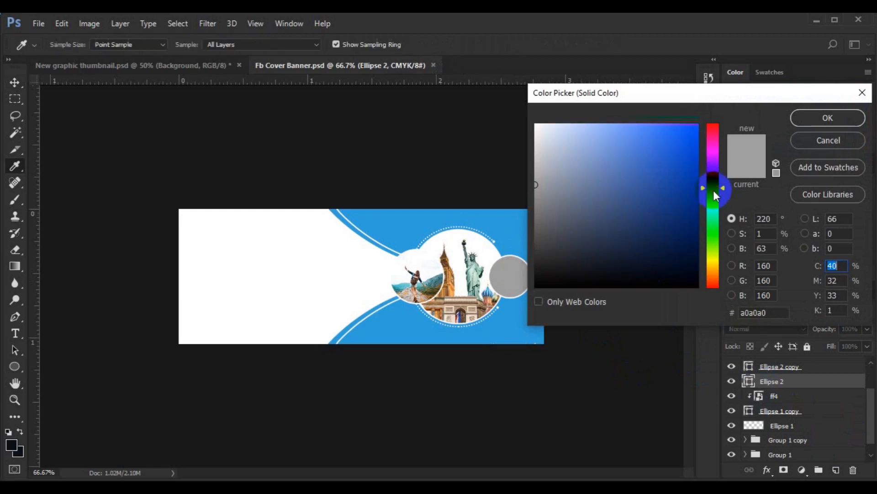
click(682, 269)
click(813, 117)
click(720, 369)
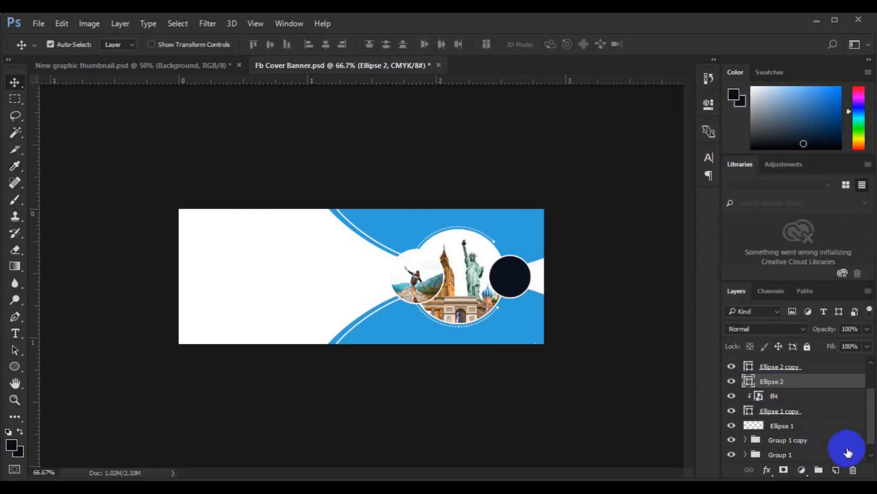
- Add the two-line headline "WE ARE INNOVATIVE MARKETING EXPERT" on the banner's white area, directly above the Background layer
click(872, 454)
click(786, 455)
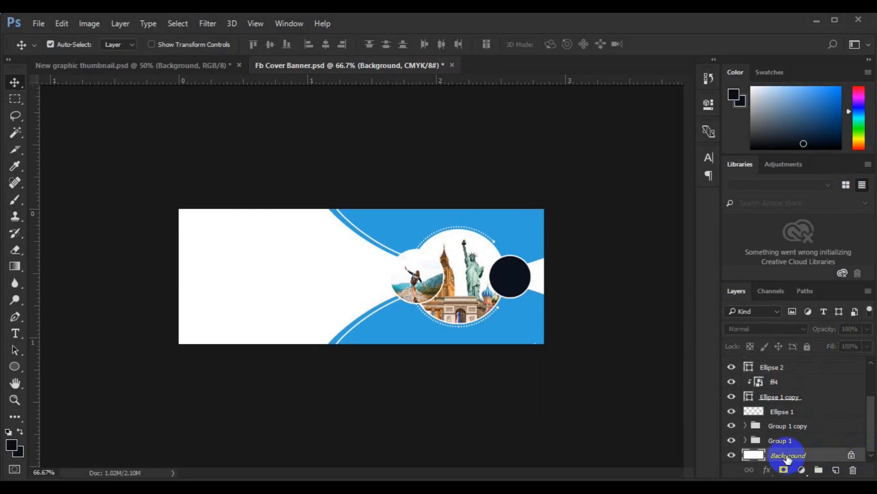
click(15, 333)
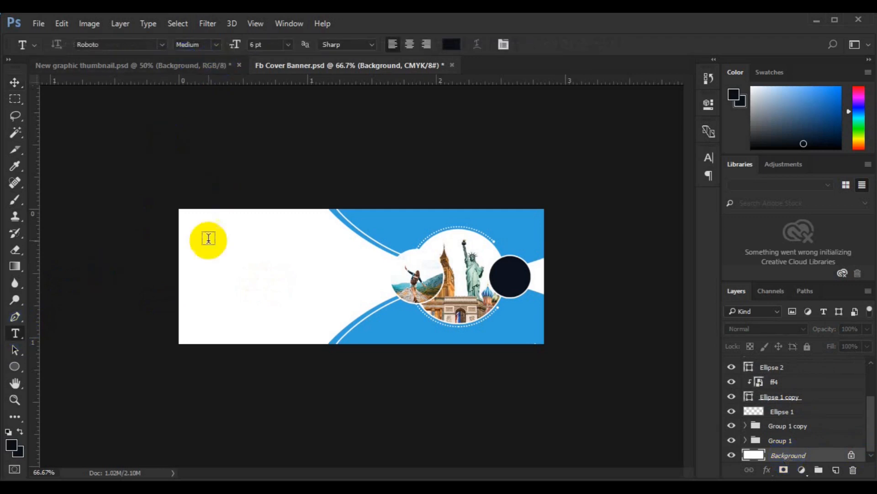
click(197, 264)
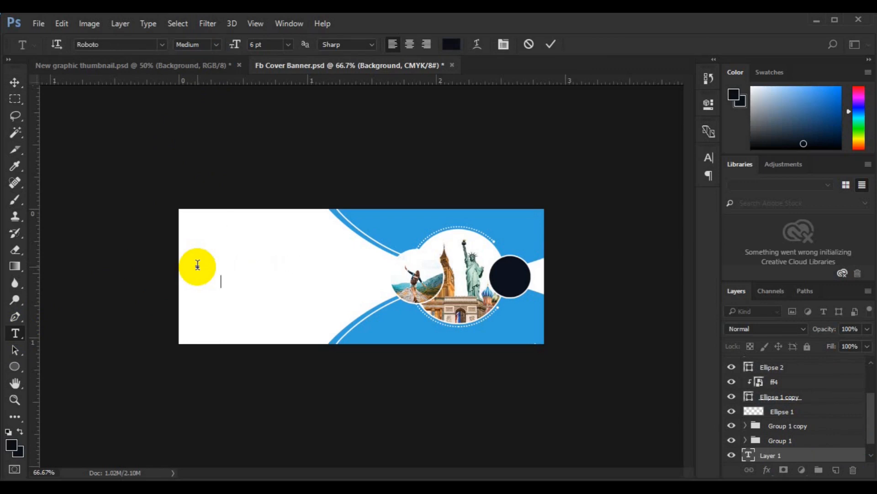
- Set the whole headline's leading to Auto and its font size to 7 pt
key(ctrl+a)
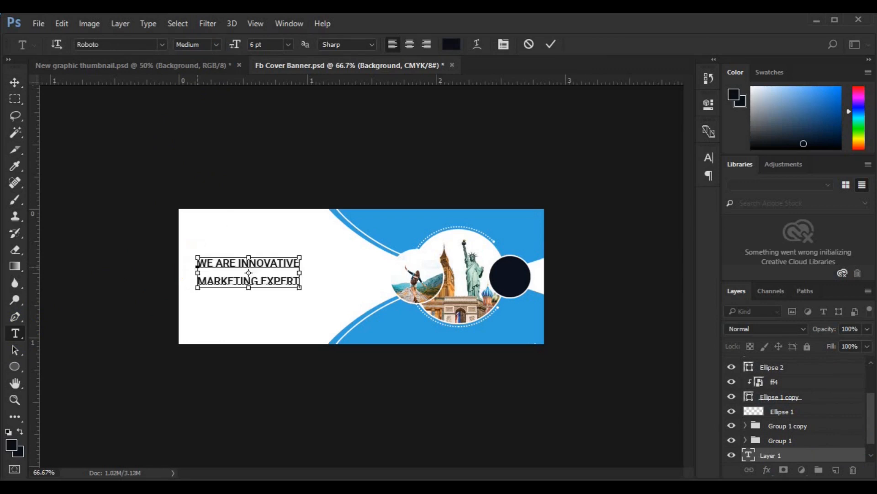
key(ctrl+t)
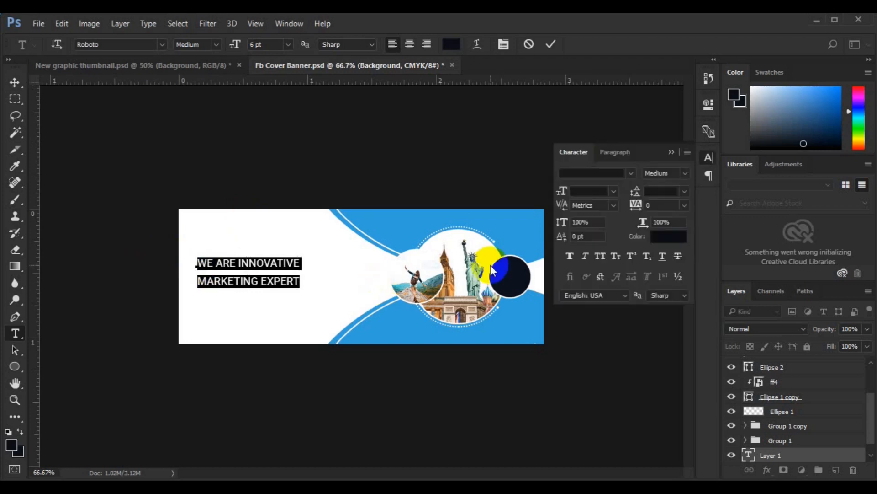
click(684, 191)
click(680, 206)
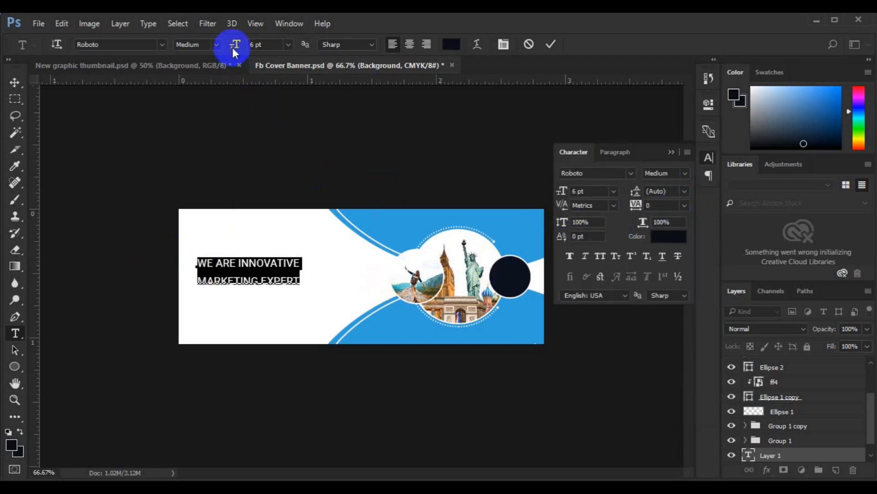
drag(235, 51, 233, 50)
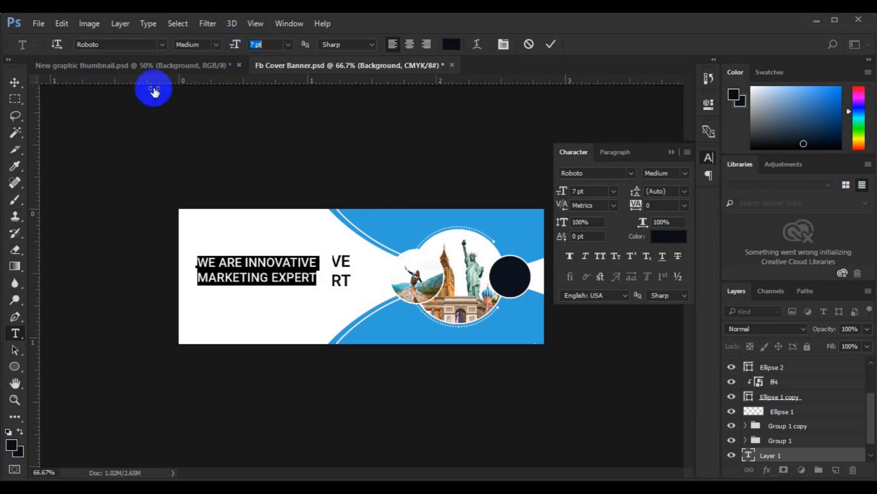
- Move the headline slightly up and nudge it left towards the canvas's left edge
click(14, 85)
drag(227, 256, 227, 256)
key(Left)
key(Left)
key(Left)
key(Left)
key(Left)
key(Left)
key(Left)
key(Left)
key(Left)
key(Left)
key(Left)
key(Left)
- Make the headline word MARKETING Bold and color it with the banner's blue, #31a0da
click(11, 332)
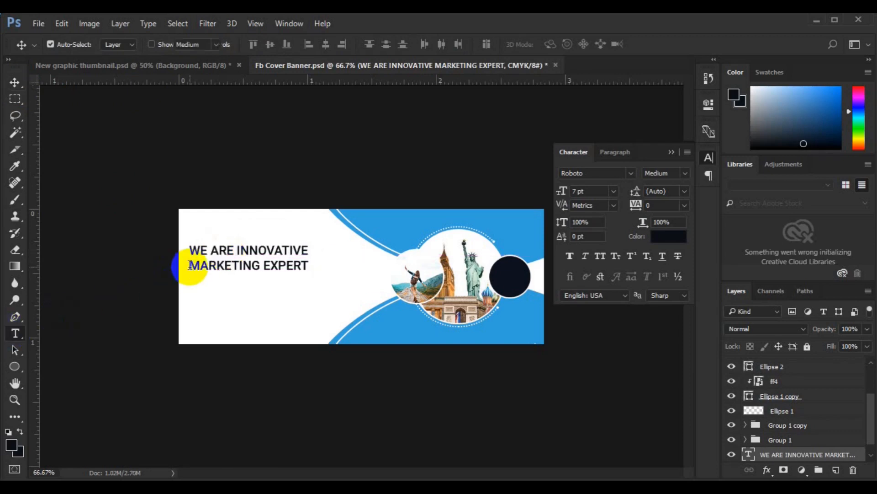
click(190, 265)
double_click(190, 266)
click(204, 44)
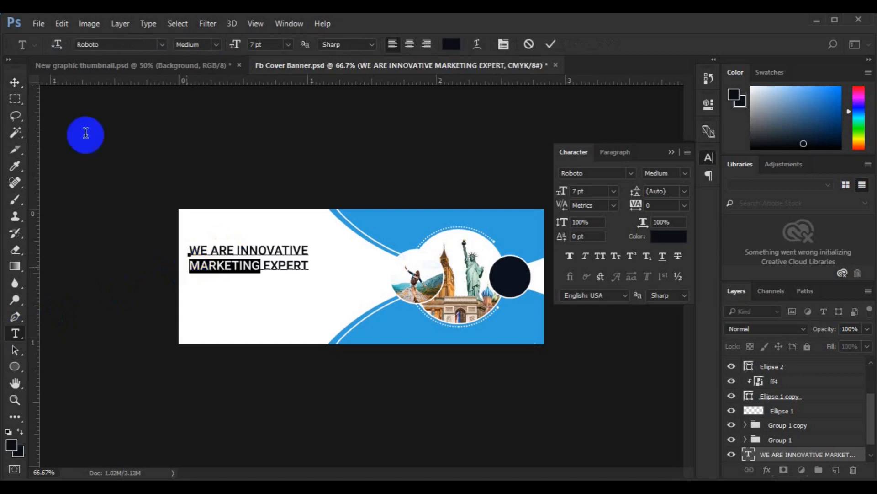
click(195, 127)
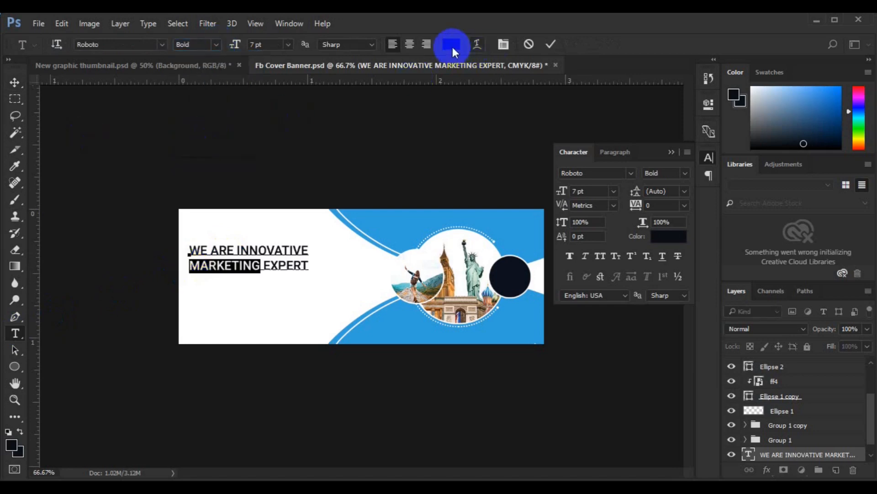
click(452, 45)
click(412, 224)
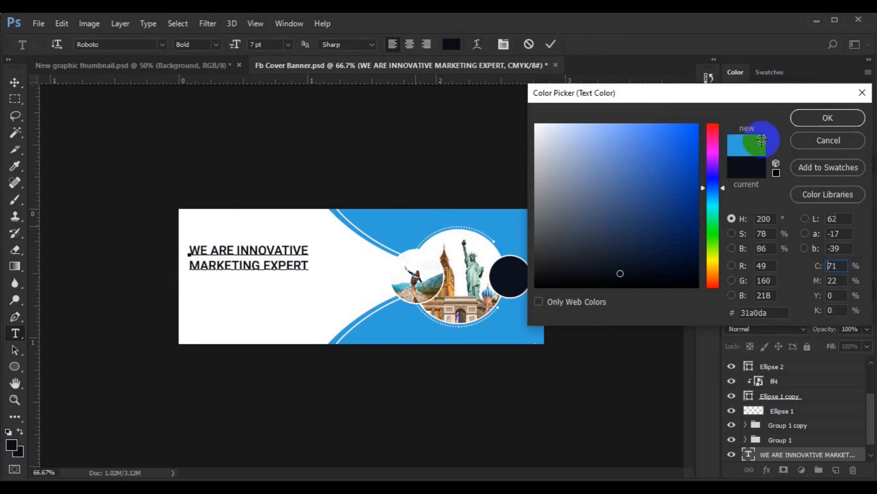
click(817, 119)
- Set the headline word INNOVATIVE to the Roboto Light style
double_click(201, 267)
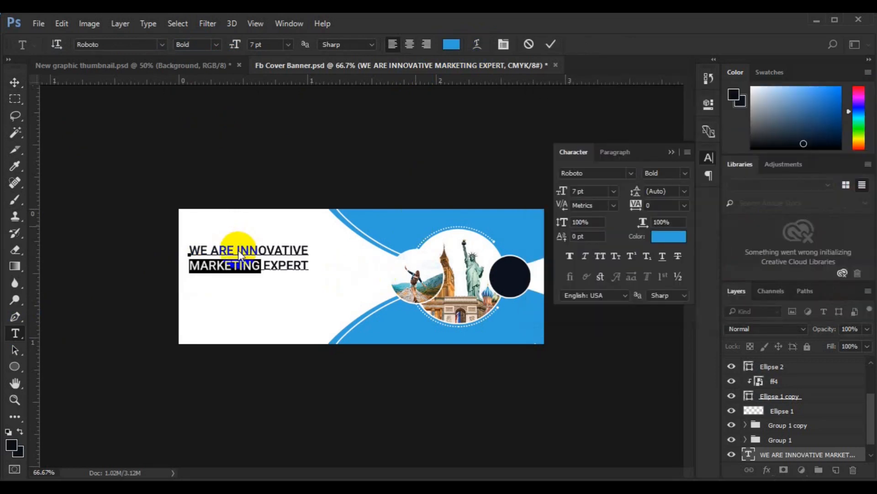
drag(238, 250, 289, 260)
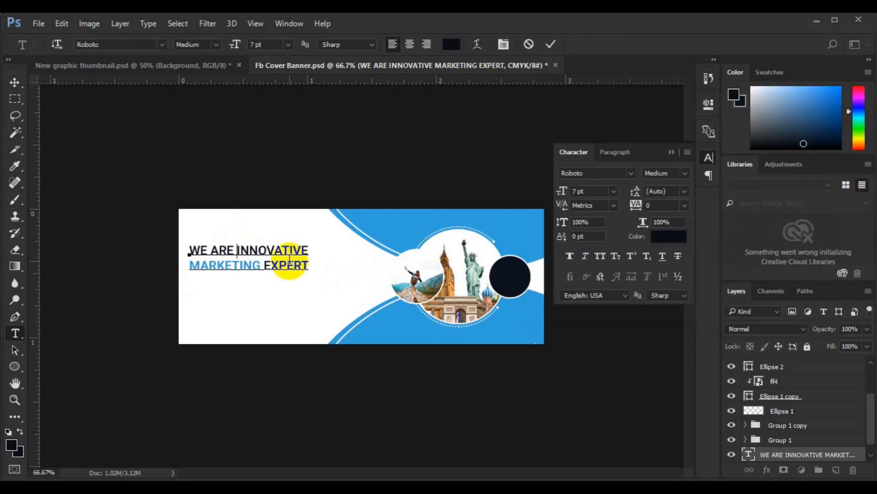
drag(290, 260, 311, 251)
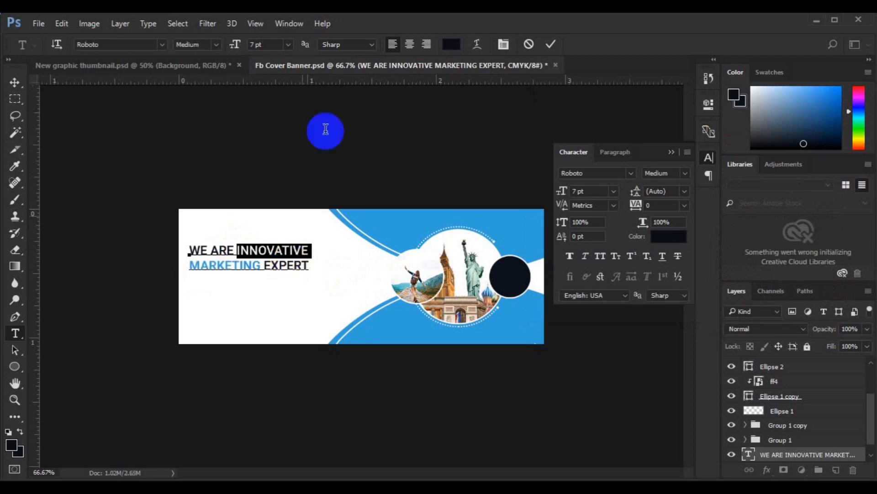
click(215, 44)
click(195, 73)
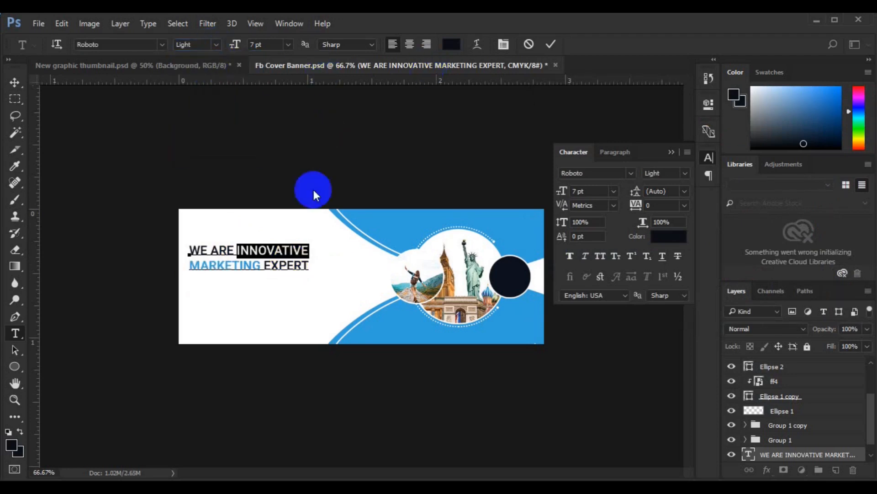
click(15, 82)
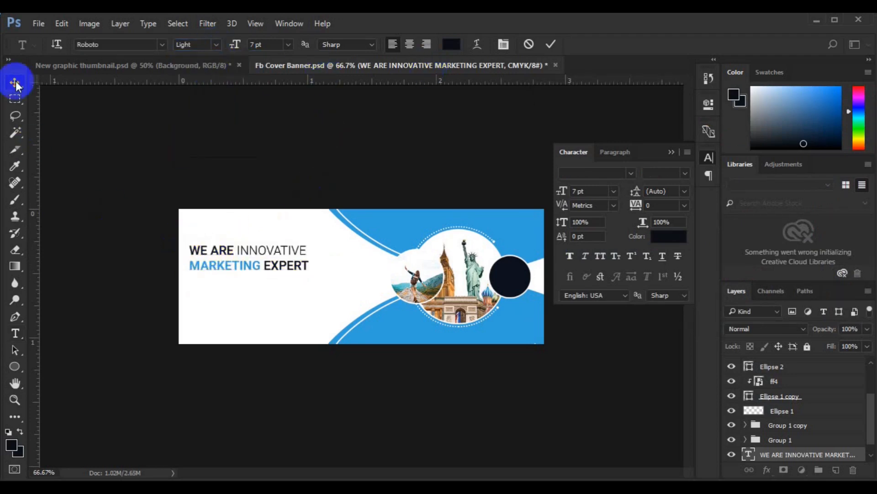
click(671, 152)
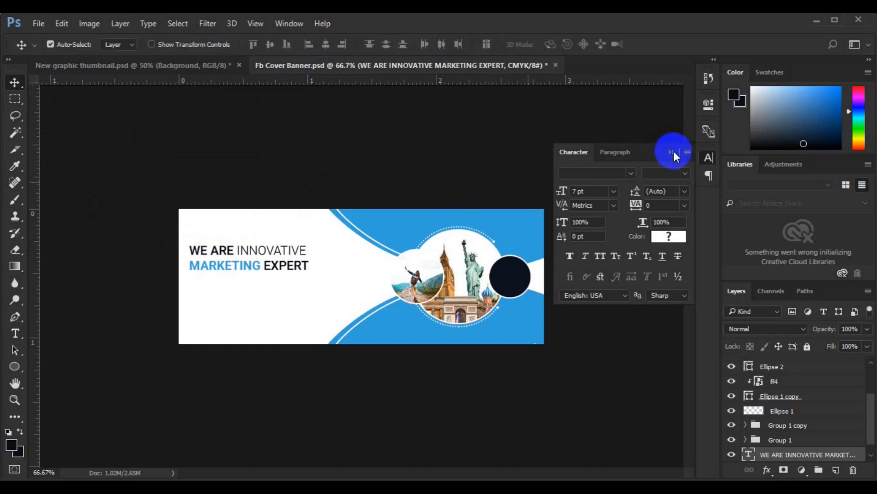
- Draw a horizontal Pen line about 106 px long under MARKETING, with a 3 px stroke in the circle's dark navy, above the Background layer
scroll(855, 455, down, 1)
click(855, 455)
click(15, 316)
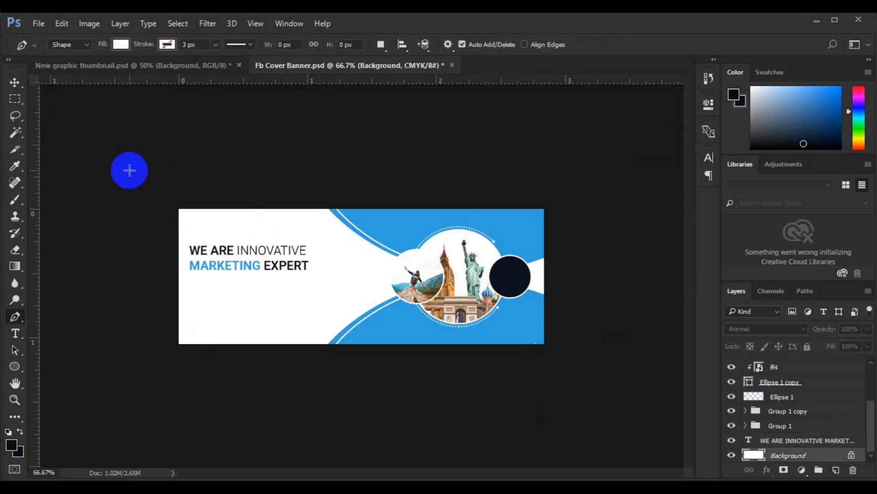
click(167, 45)
click(228, 69)
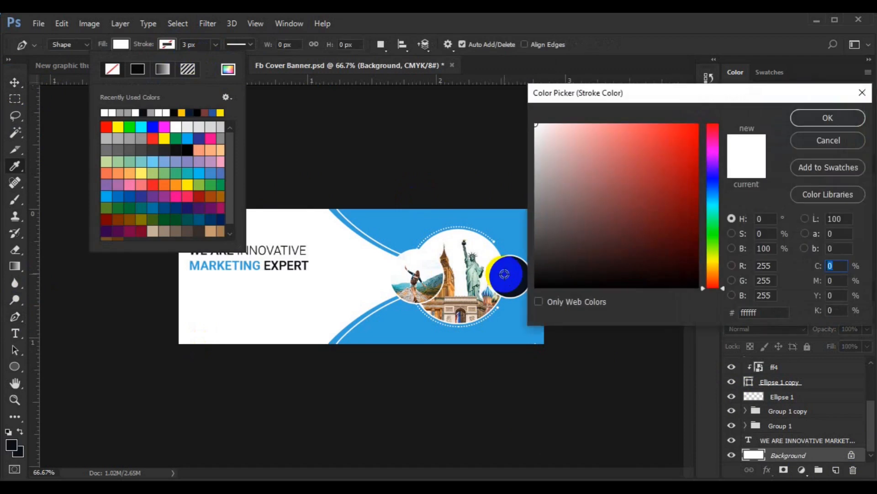
click(504, 274)
click(802, 115)
click(191, 274)
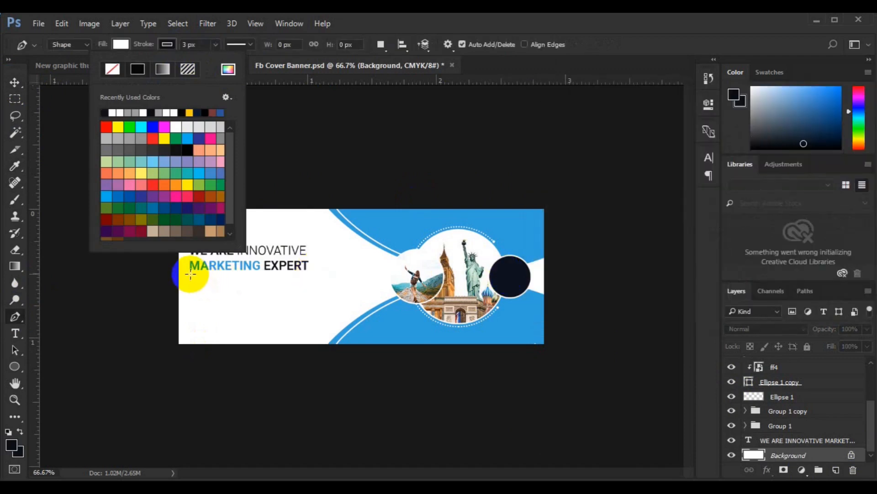
click(191, 275)
click(237, 274)
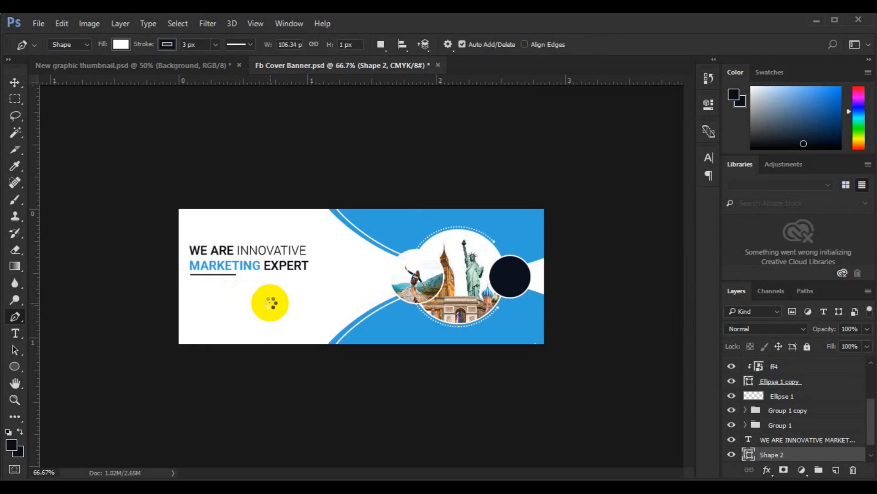
- Align the left edges of the headline text and the short line beneath it
key(v)
shift+click(785, 440)
click(308, 44)
- Enlarge the headline and its line together slightly and group the two layers
key(ctrl+t)
drag(314, 275, 303, 269)
key(Return)
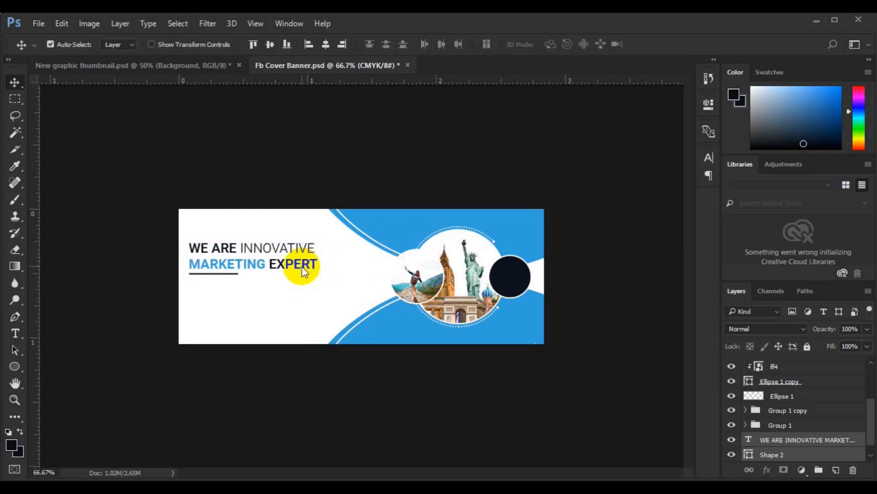
key(ctrl+g)
- Add a Roboto Regular paragraph text box with Lorem ipsum filler below the headline's line, above the Background layer
click(776, 455)
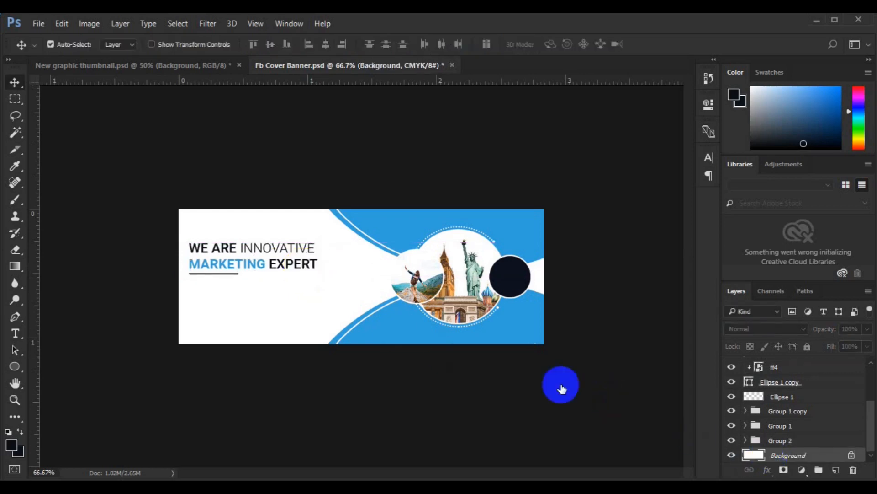
click(15, 333)
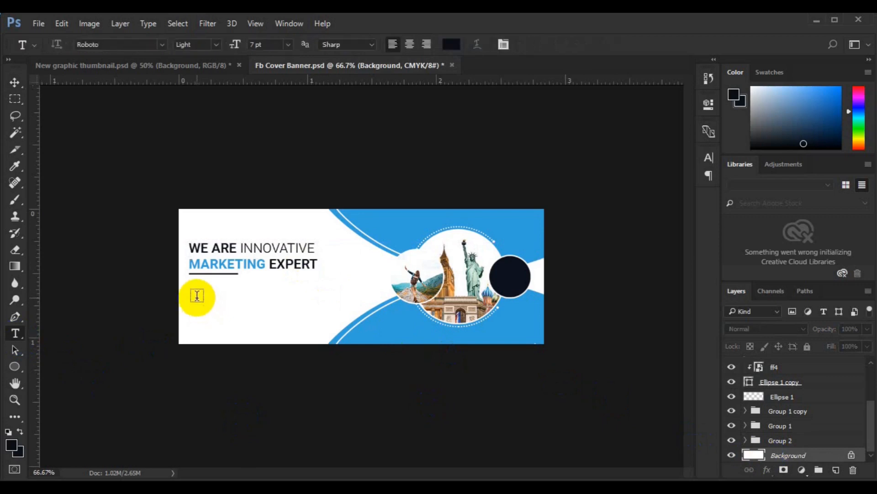
click(216, 44)
click(192, 86)
drag(194, 285, 353, 310)
drag(353, 311, 355, 314)
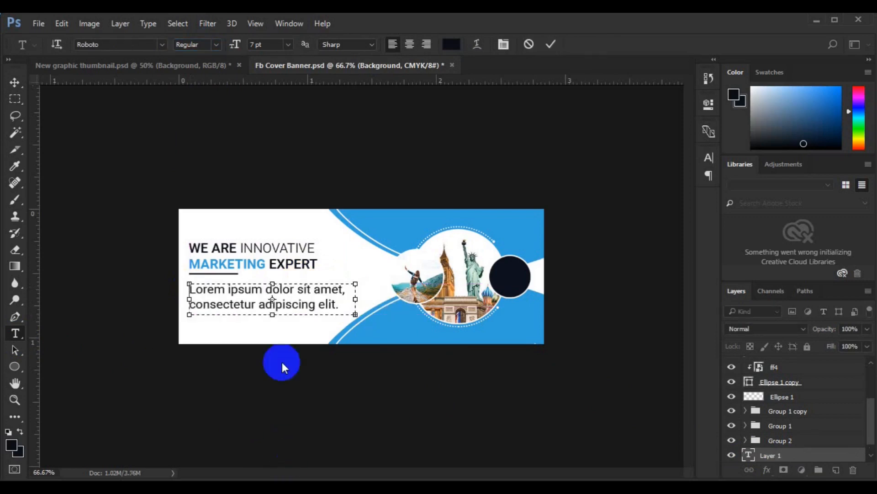
- Reduce the Lorem ipsum paragraph's font size to 3.01 pt so three lines fit in its box
key(ctrl+a)
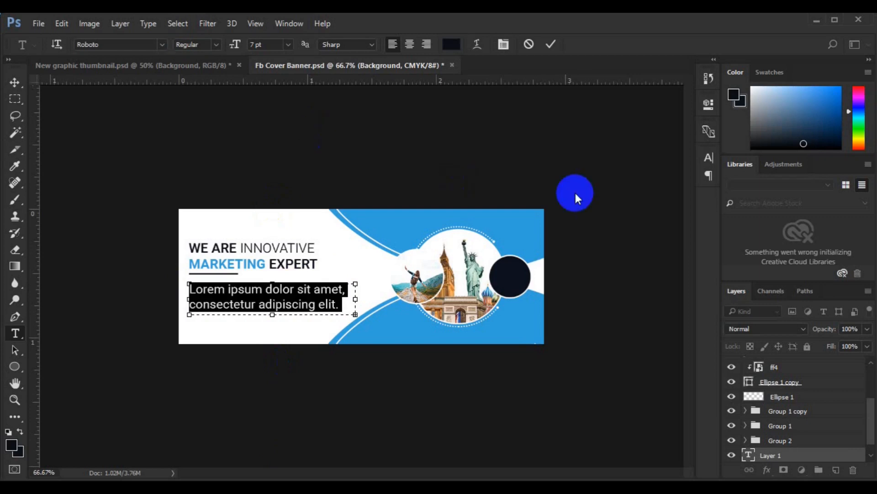
key(ctrl+t)
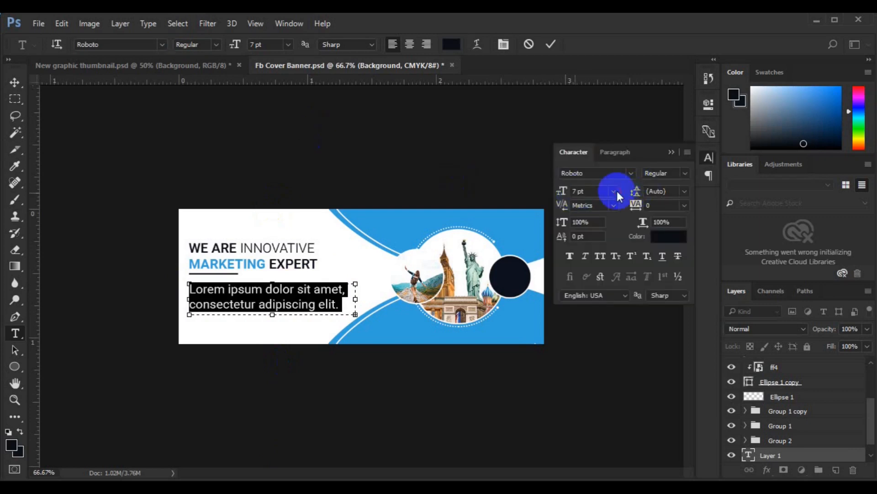
key(ctrl+t)
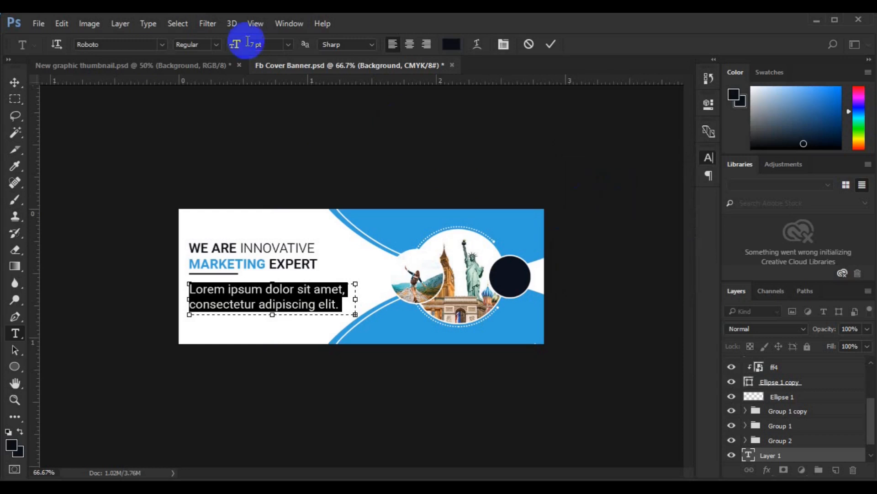
click(289, 45)
click(282, 72)
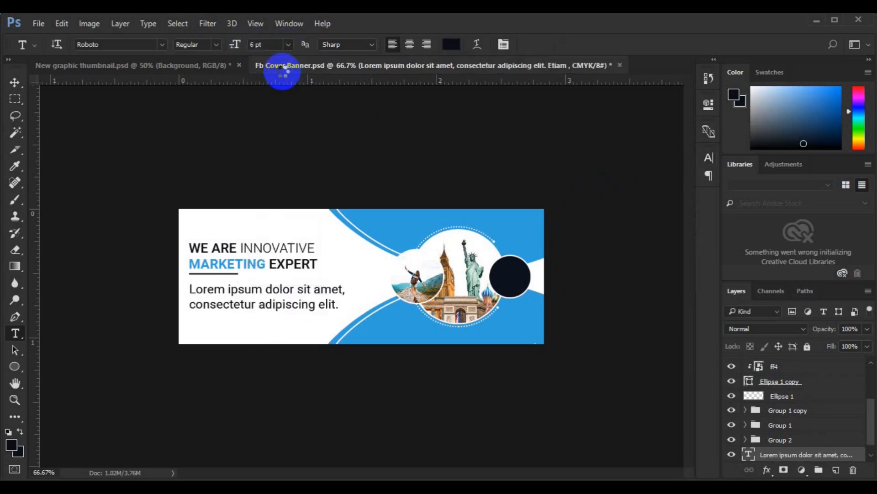
click(297, 300)
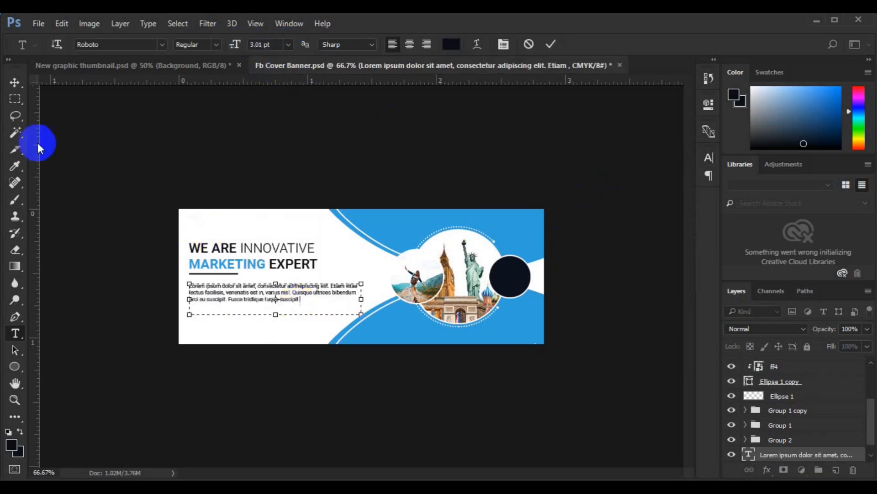
click(13, 84)
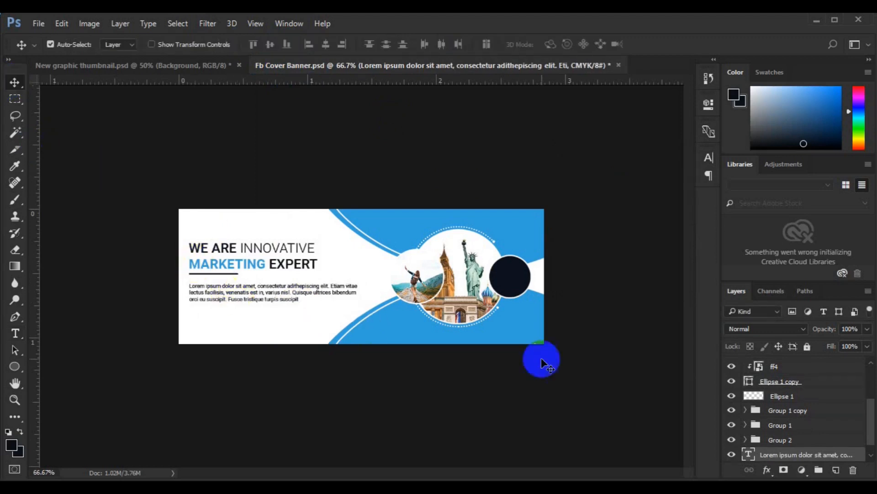
- Align the left edges of the paragraph and Group 2, and put the paragraph in the same group as the headline
click(765, 440)
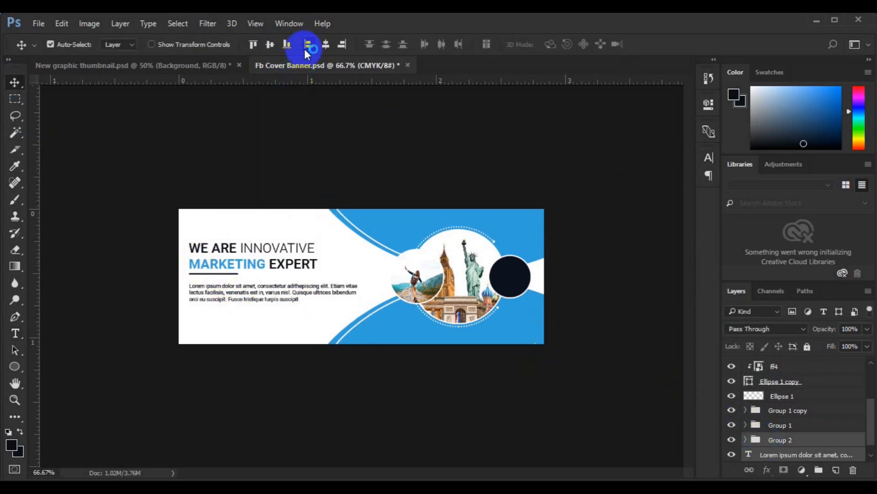
scroll(855, 429, down, 1)
click(830, 443)
drag(830, 441, 828, 425)
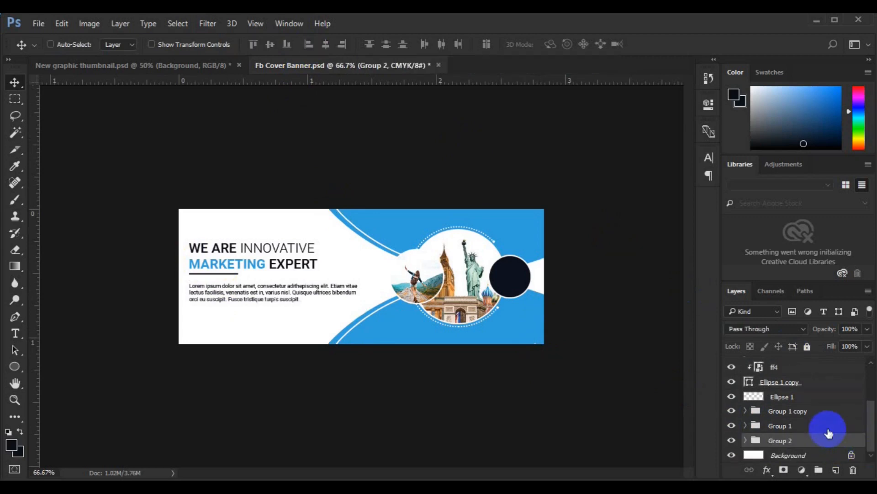
- Center Group 2 vertically on the canvas and clear the selection
key(ctrl+a)
click(270, 46)
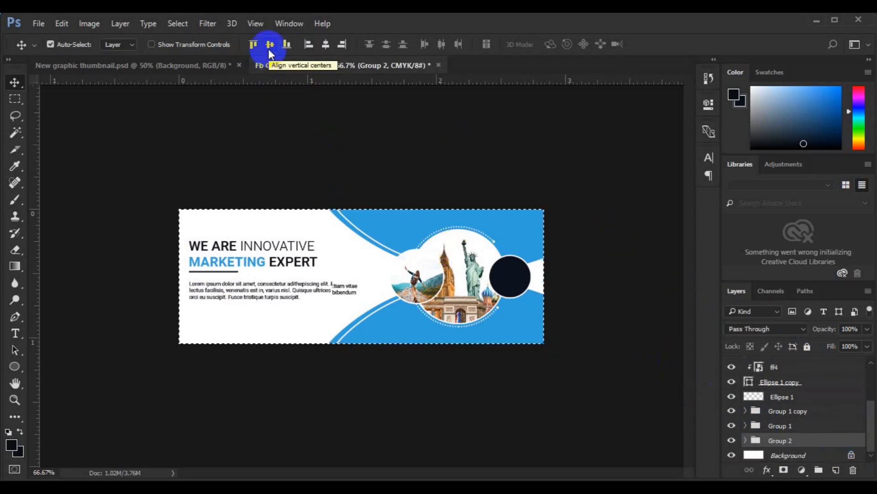
key(ctrl+d)
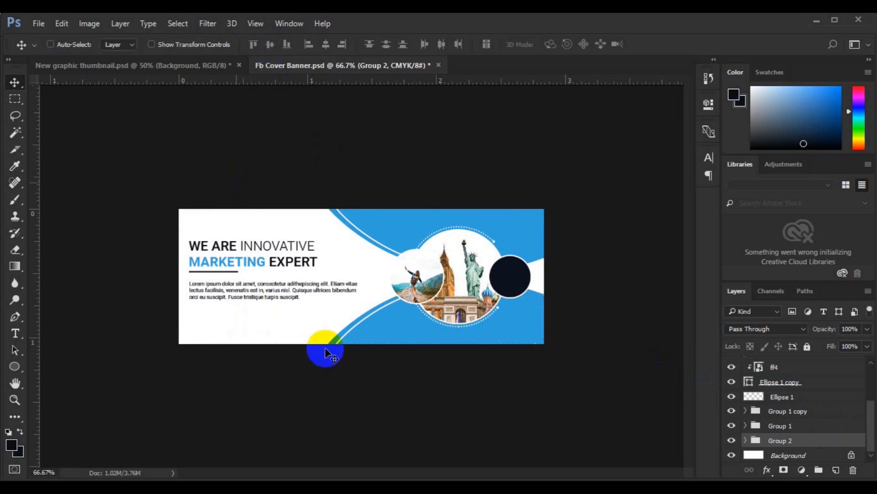
- Draw a rounded rectangle about 133 by 37 px below the paragraph, on a layer just above the Background
click(776, 455)
click(20, 374)
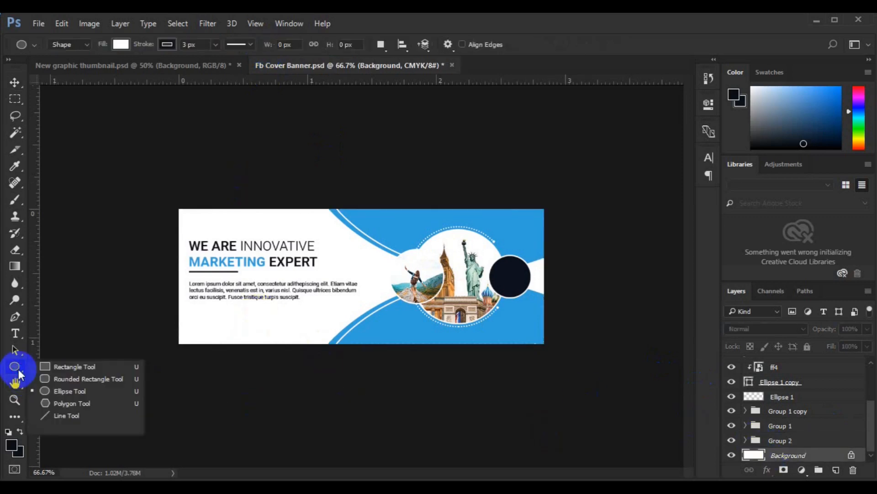
click(45, 379)
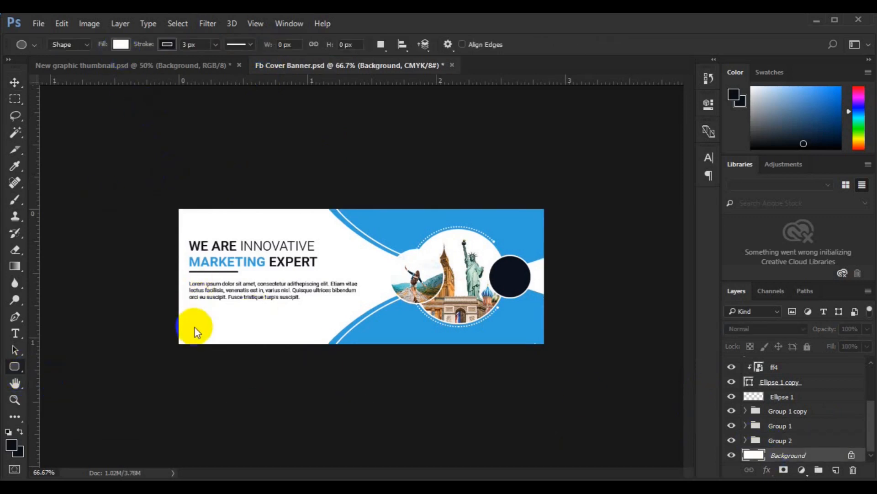
drag(189, 322, 245, 337)
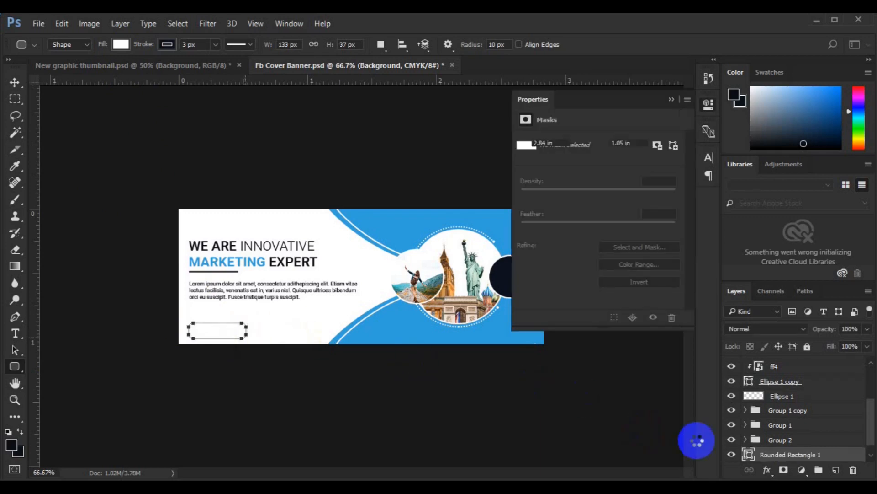
- Fill the rounded rectangle with the blue sampled from the banner's curved shape and set its stroke width to 1 px
double_click(748, 455)
click(406, 334)
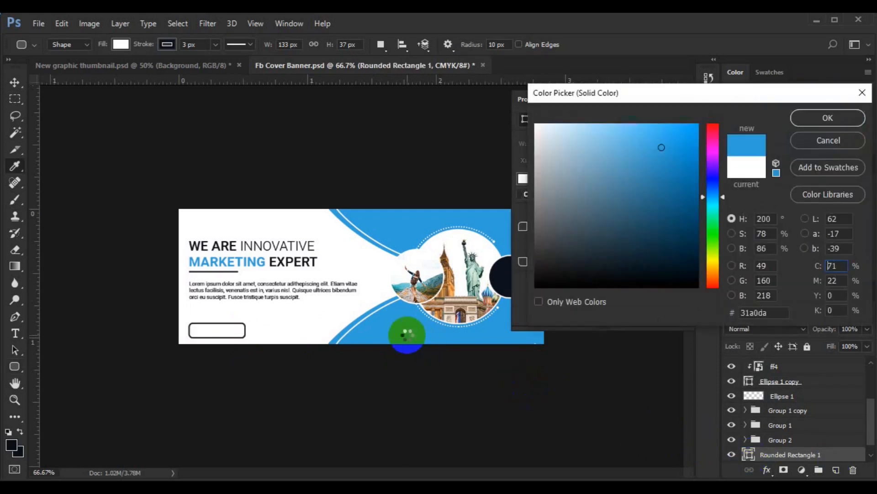
click(810, 116)
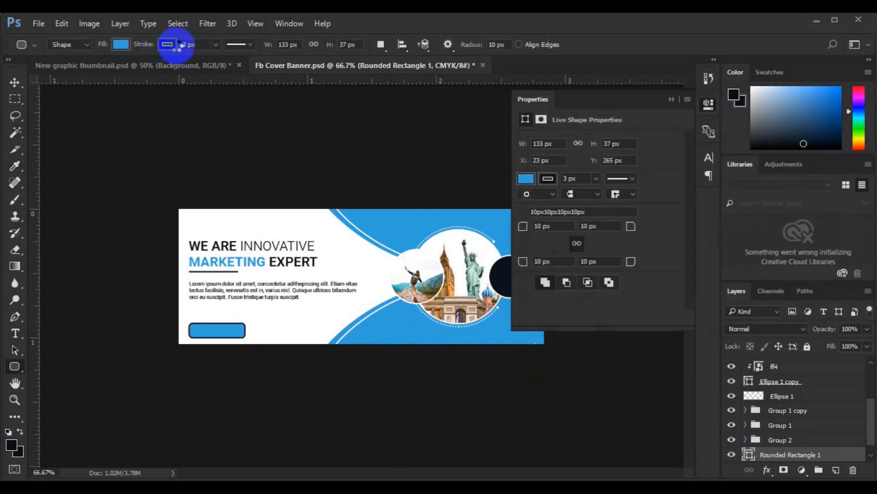
text(2)
key(Return)
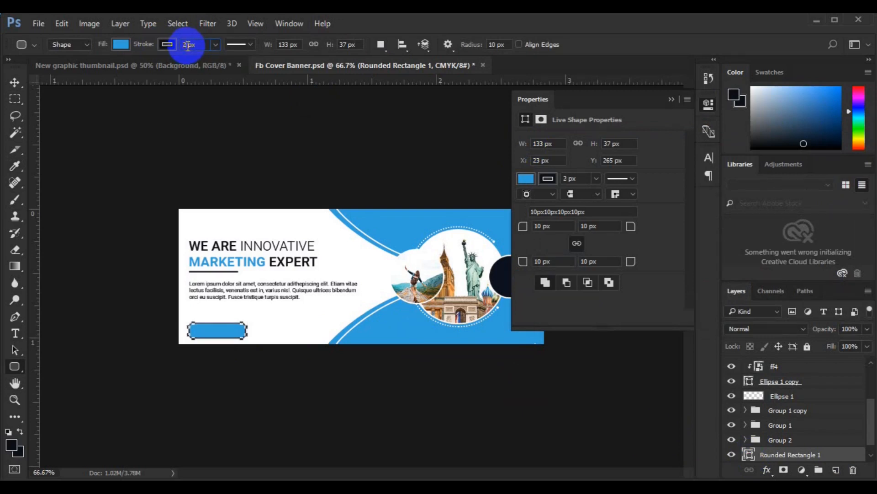
text(1)
- Align the left edges of the rounded rectangle and Group 2
click(14, 83)
click(204, 189)
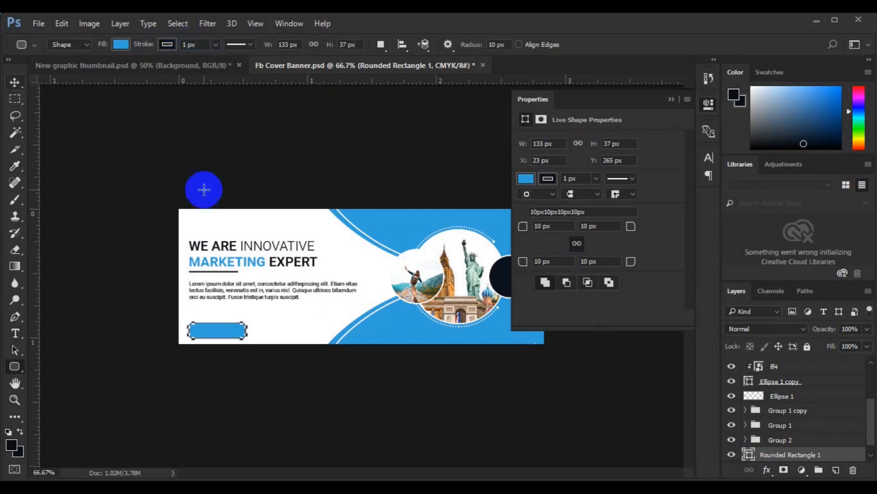
click(784, 440)
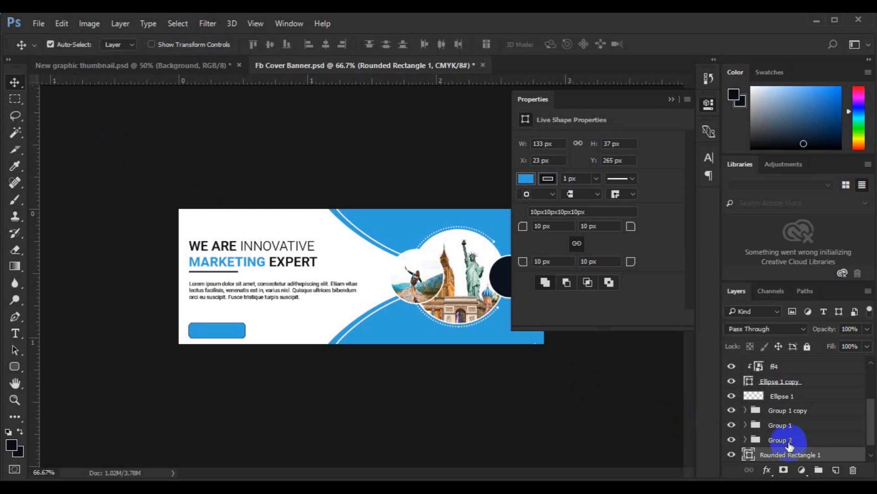
click(308, 43)
click(670, 100)
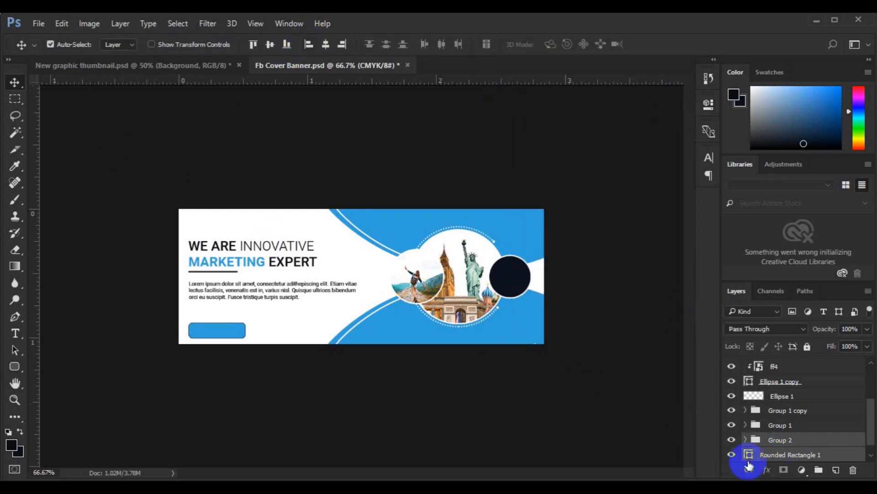
- Add the text LEARN MORE in Roboto Regular 3.01 pt on a new layer over the blue rounded rectangle
click(769, 454)
click(836, 469)
click(15, 333)
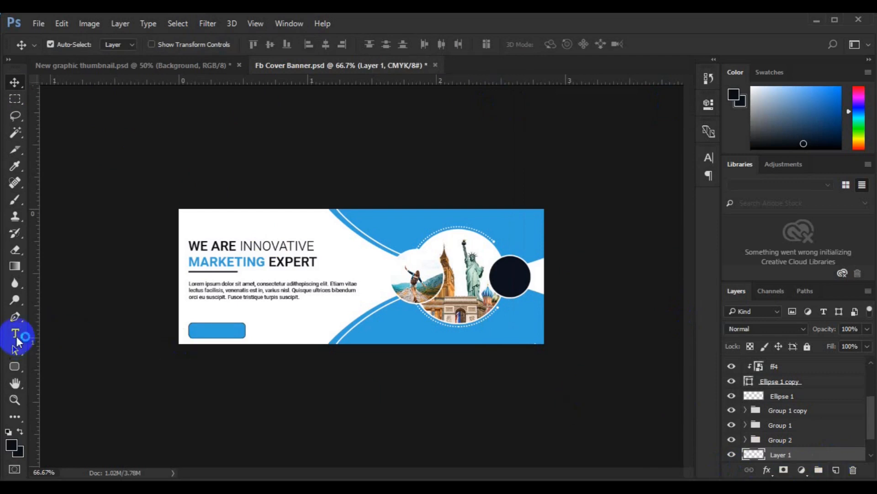
click(196, 331)
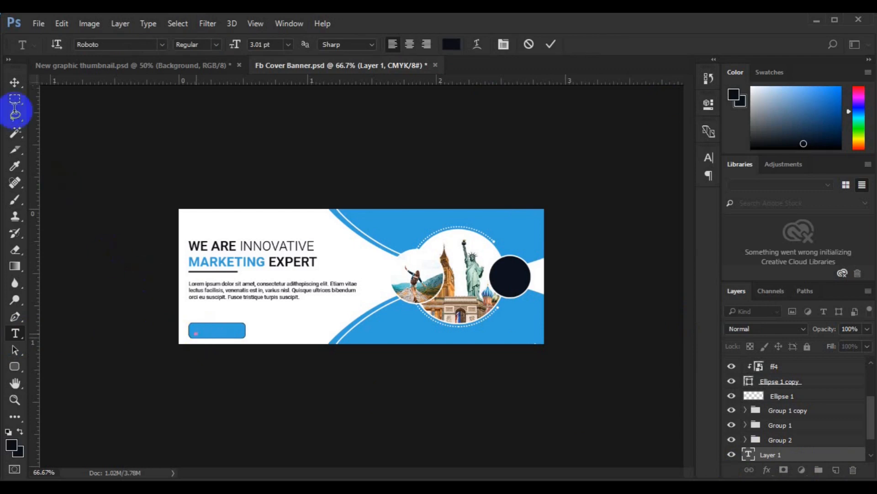
click(15, 82)
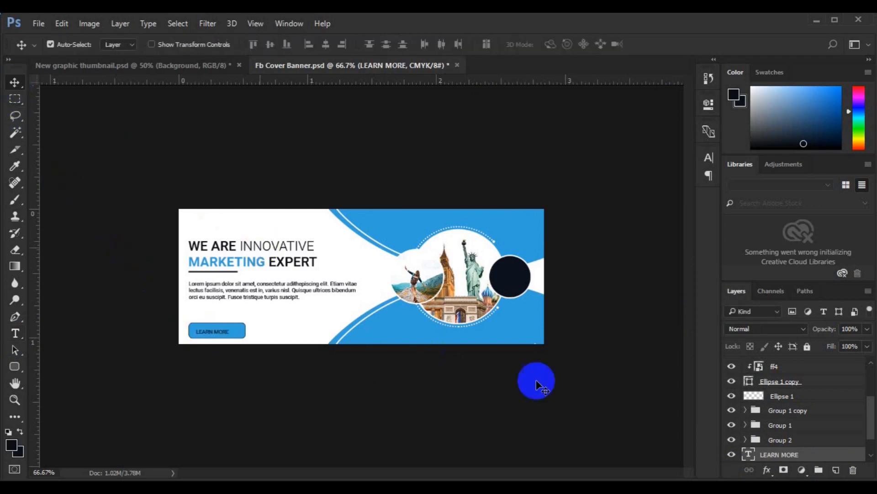
- Center the LEARN MORE text on the rounded rectangle and group the two layers
click(871, 454)
ctrl+click(823, 455)
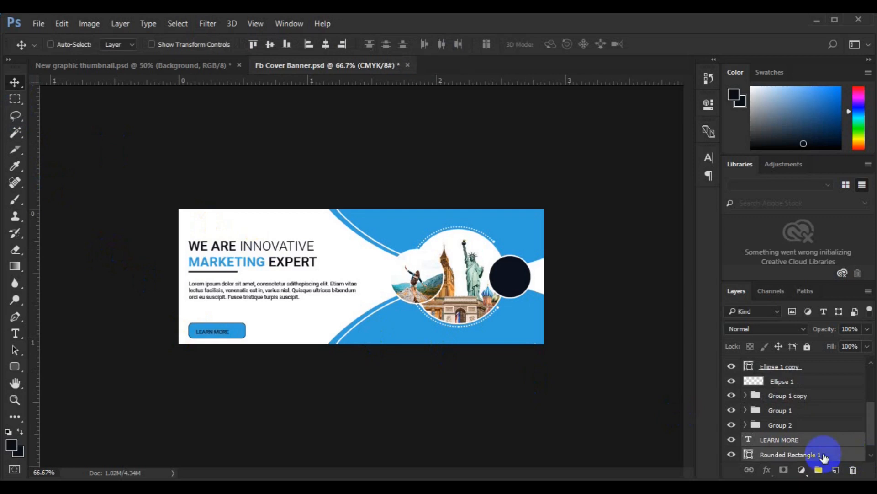
click(271, 46)
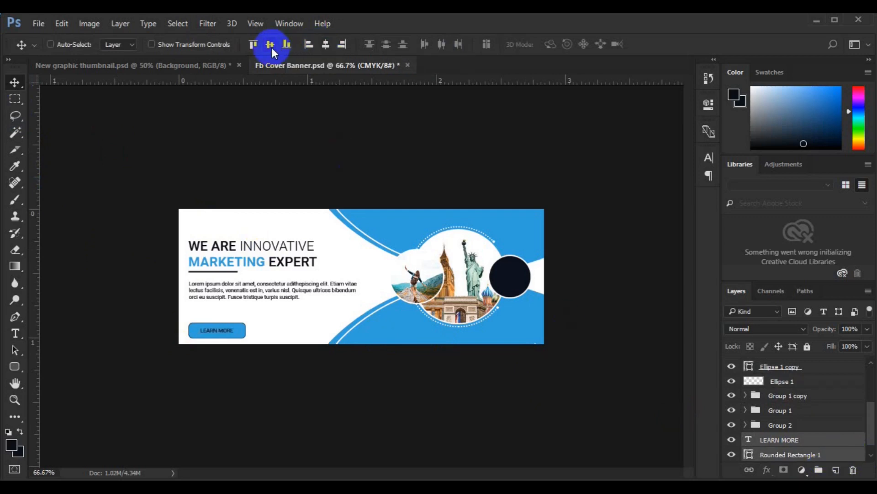
key(ctrl+g)
- Add a two-line Roboto text beside the button reading CALL FOR DETAILS with the phone number below it
click(17, 333)
click(261, 330)
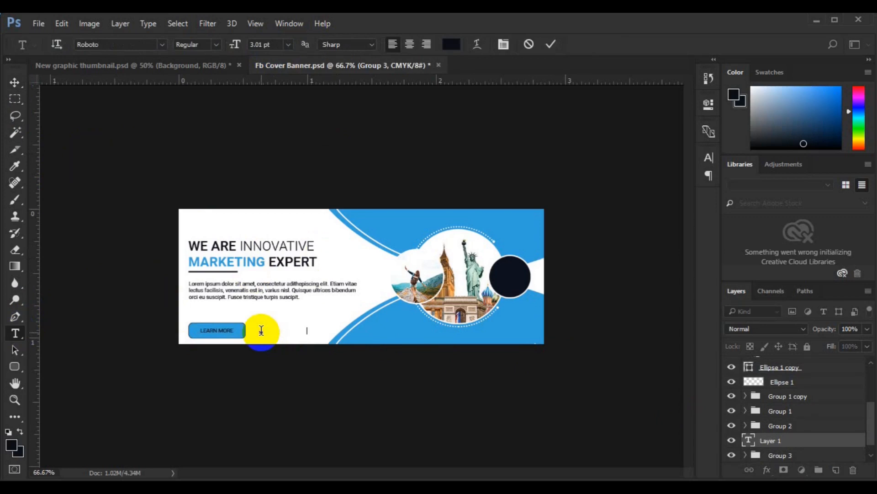
text(CALL FOR DETAILS 00.789.7890.90890)
click(16, 80)
- Position the CALL FOR DETAILS text beside the button and align it vertically with Group 3
drag(288, 340, 285, 332)
shift+click(815, 458)
click(870, 454)
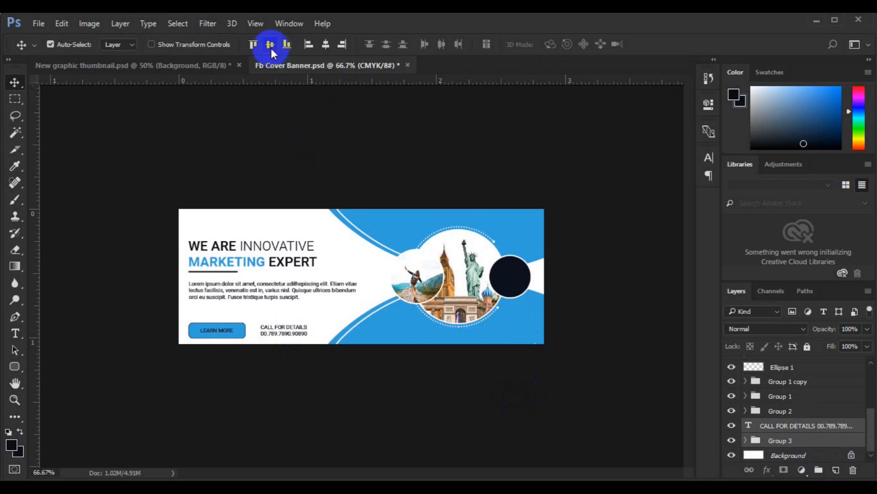
- Draw a campfire custom shape about 34 by 57 px above the headline, with no stroke and the small circle's dark navy 0d121f as fill
click(787, 457)
drag(11, 366, 65, 431)
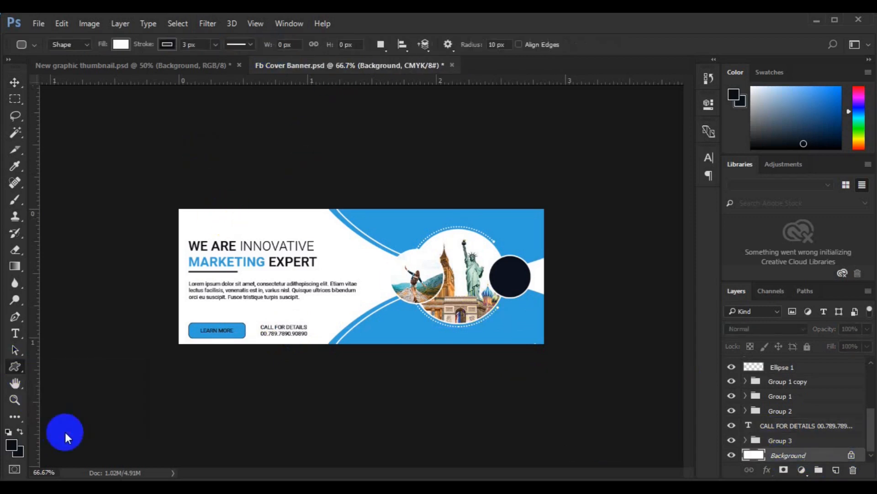
click(166, 48)
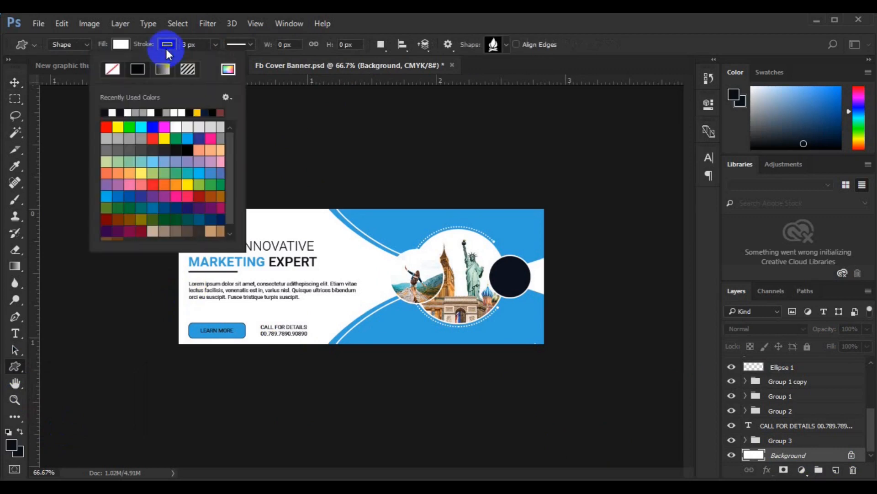
click(113, 71)
click(121, 44)
click(182, 69)
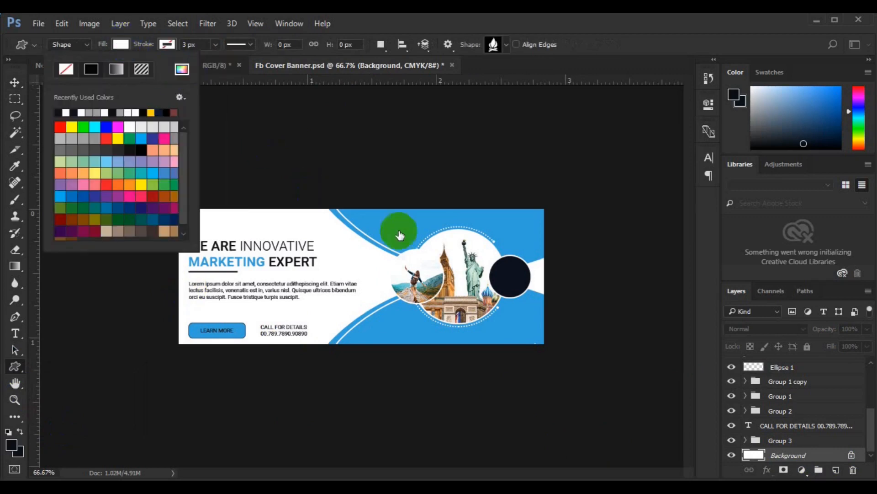
click(502, 276)
click(845, 118)
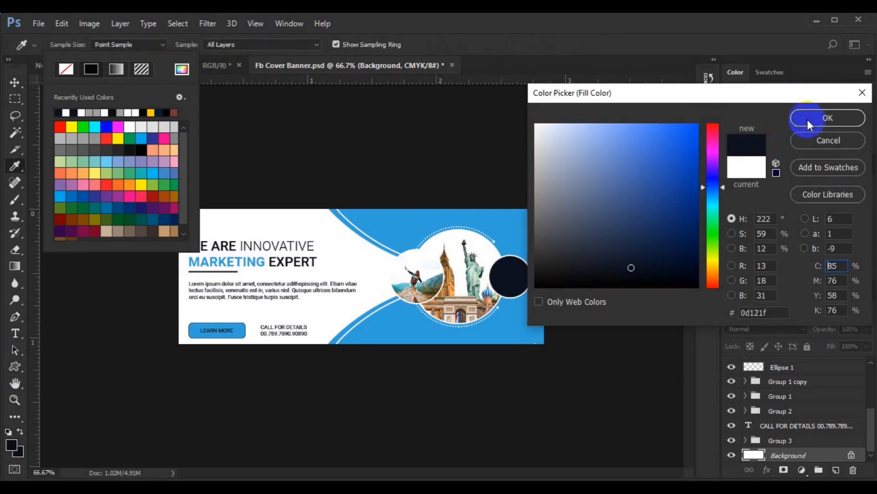
mouse_move(216, 211)
mouse_down()
mouse_move(237, 228)
mouse_move(224, 221)
mouse_up()
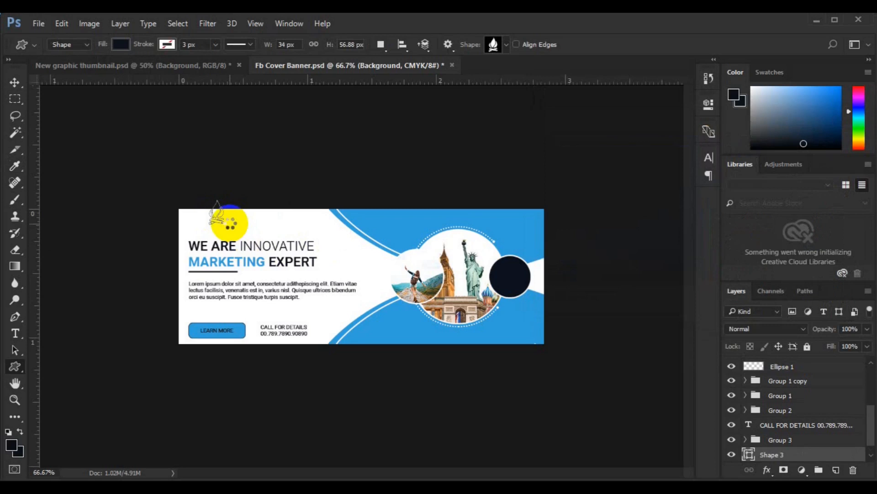
- Move the campfire shape into the banner's upper-left corner and scale it down to about 64%
click(14, 83)
drag(215, 209, 194, 225)
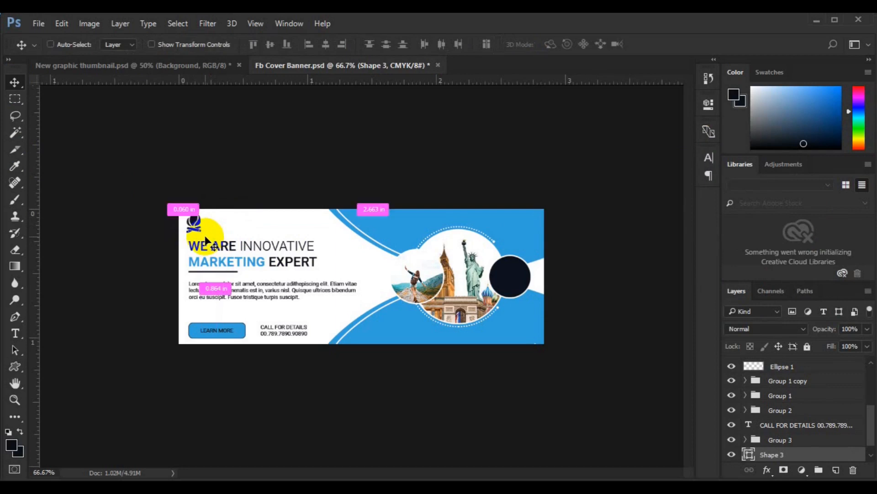
key(ctrl+t)
drag(198, 227, 201, 228)
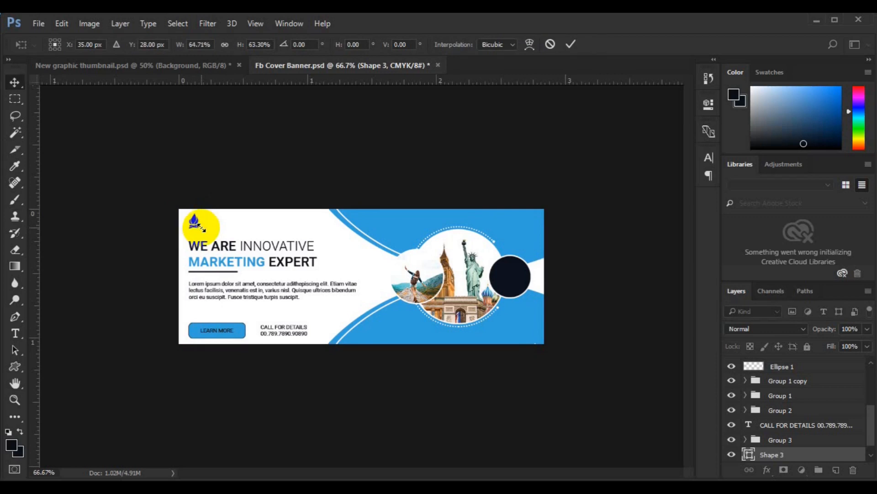
key(Return)
- Add the text LOGO HERE in Roboto Regular 3.01 pt on a new layer beside the campfire icon
click(15, 334)
click(838, 471)
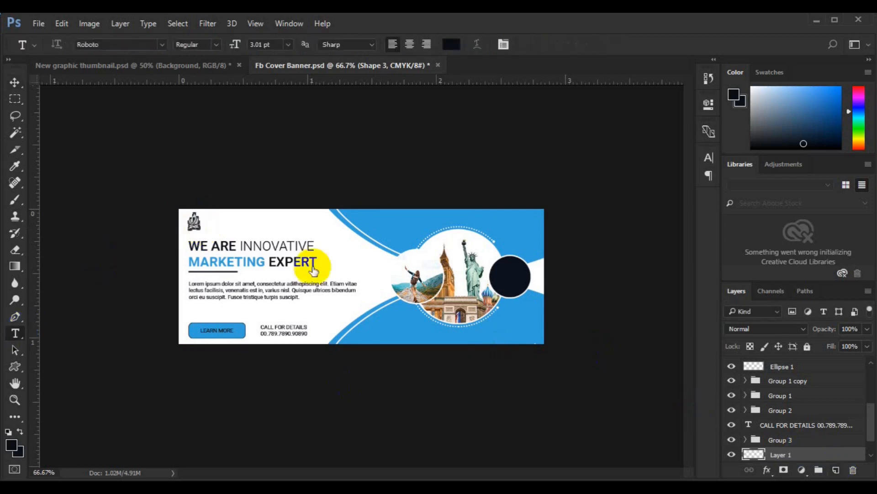
click(210, 223)
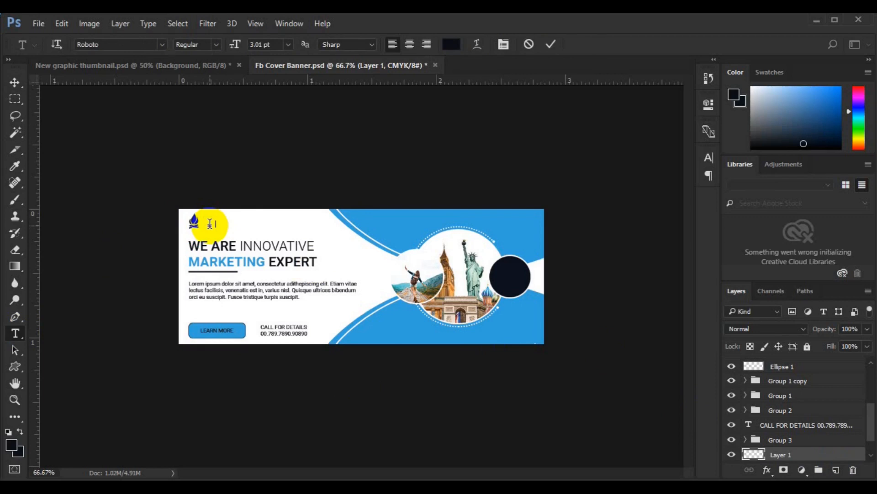
text(LOGO HERE)
click(14, 83)
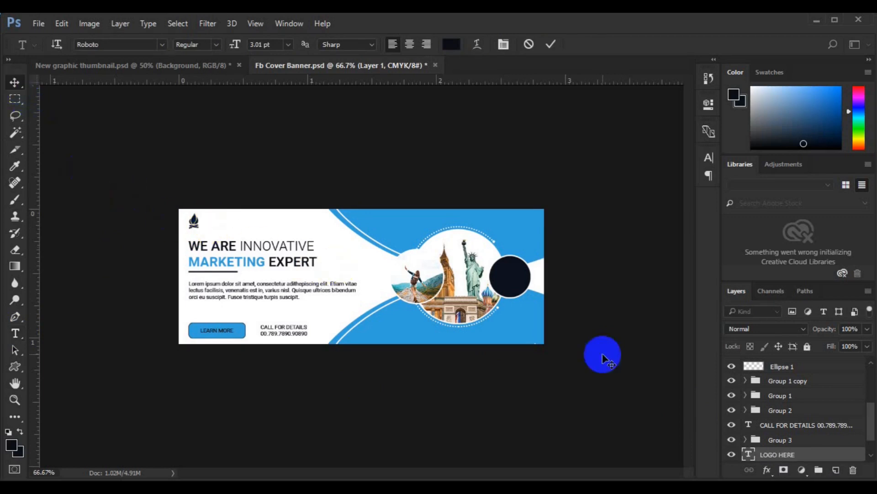
- Align the bottom edges of LOGO HERE and the campfire icon, with the text closer to the icon
scroll(874, 453, down, 2)
ctrl+click(804, 440)
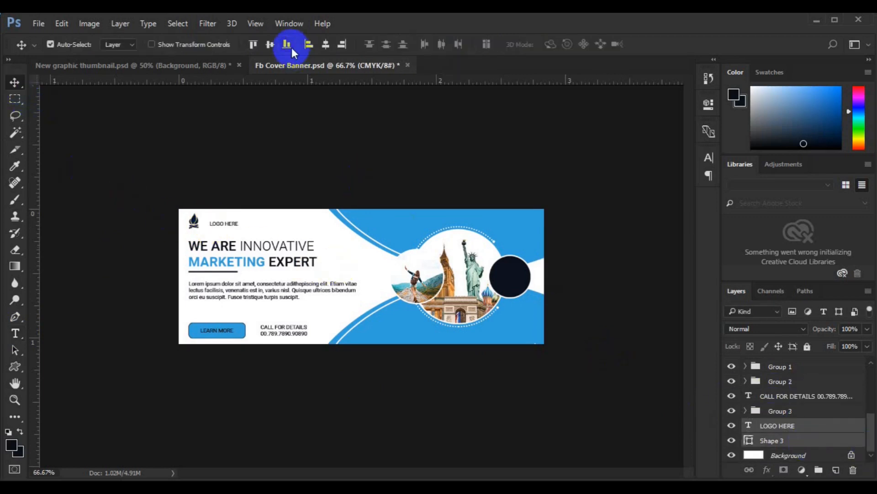
click(776, 431)
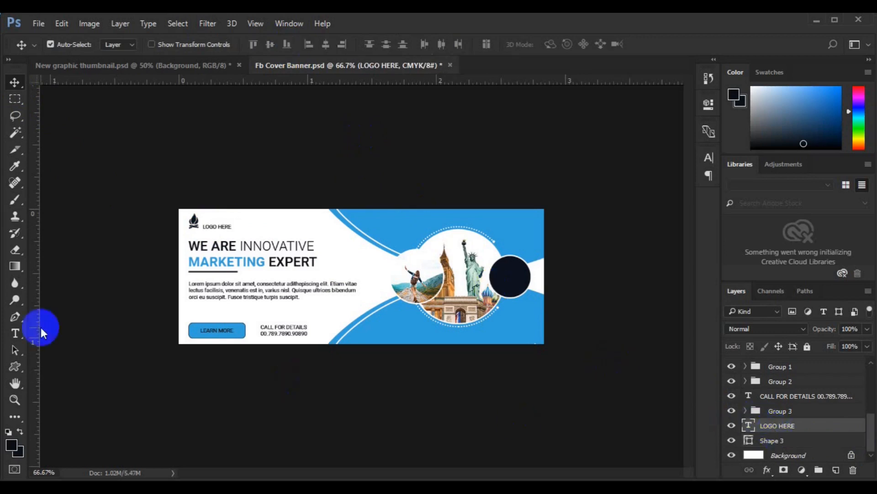
- Extend the logo text to two lines reading LOGO HERE DE and SLOGAN HERE
click(15, 333)
click(262, 239)
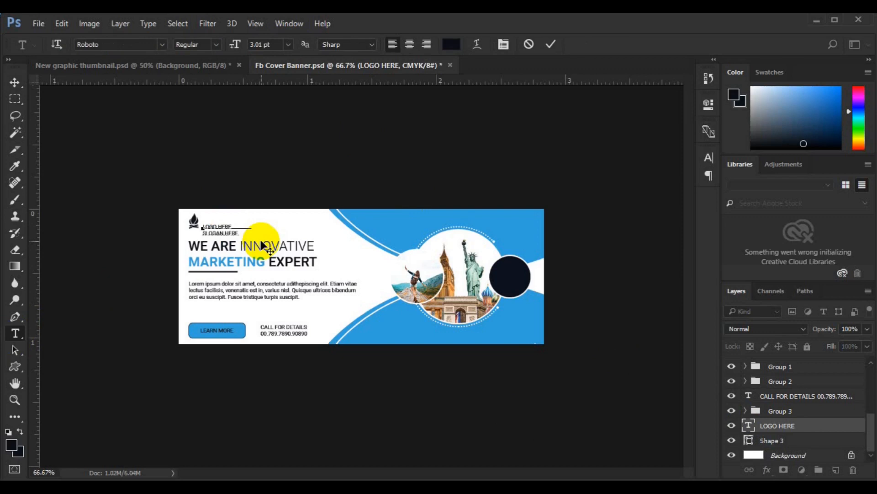
click(16, 84)
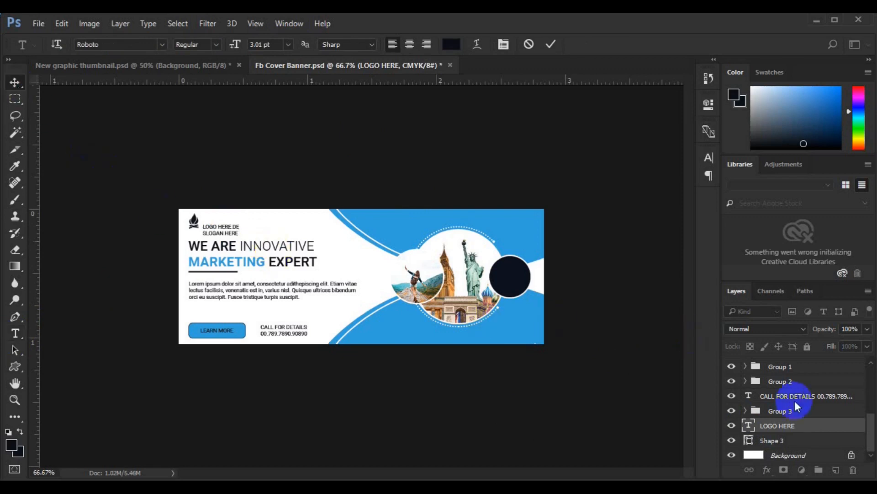
- Align the bottom edges of the two-line logo text and the campfire icon, and group both layers
ctrl+click(789, 442)
click(289, 48)
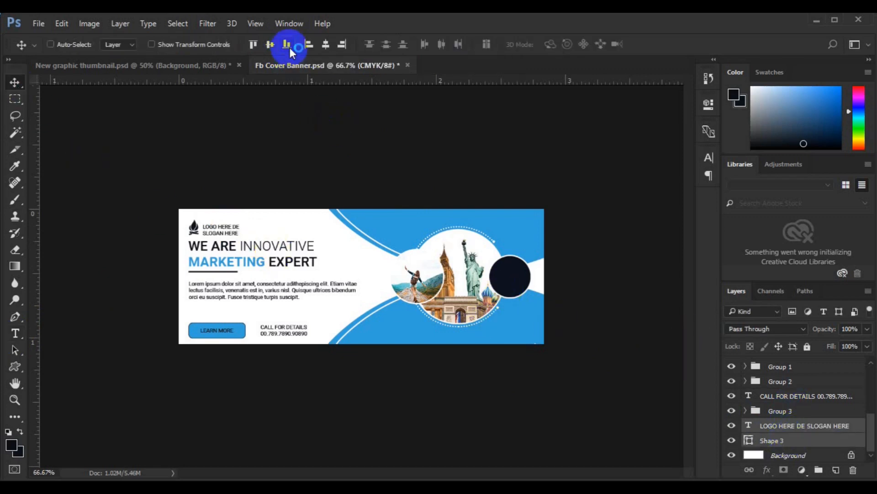
key(ctrl+g)
- Fit the logo group slightly smaller and higher above the headline, and align its left edge with Group 3
key(ctrl+t)
drag(229, 234, 227, 231)
key(Return)
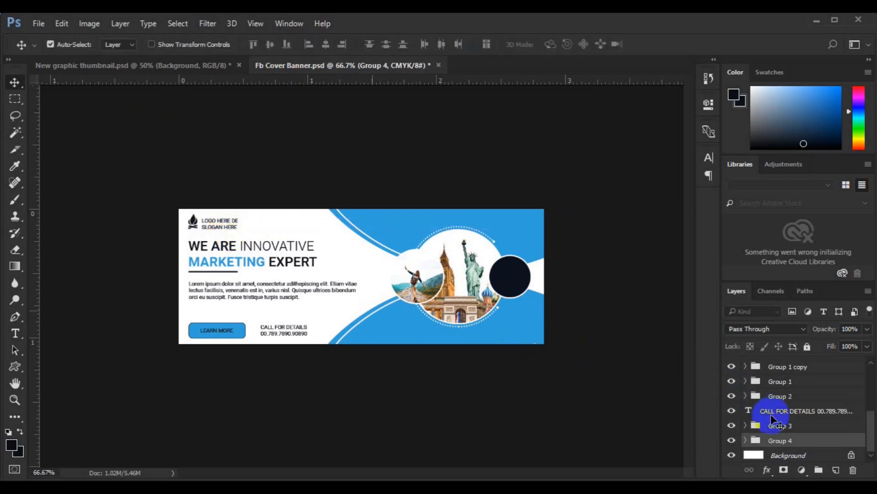
ctrl+click(777, 425)
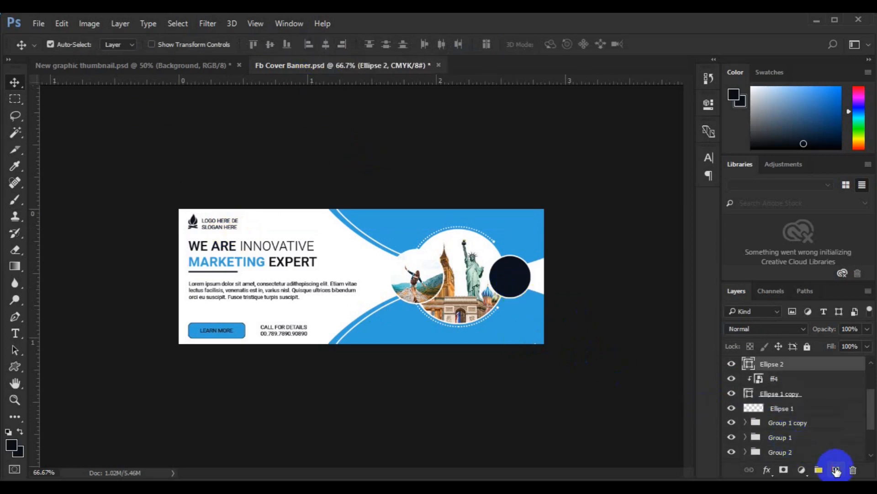
- Add the text 50% inside the dark circle on a new layer, in Roboto Bold, 8 pt, using the banner's blue
click(836, 470)
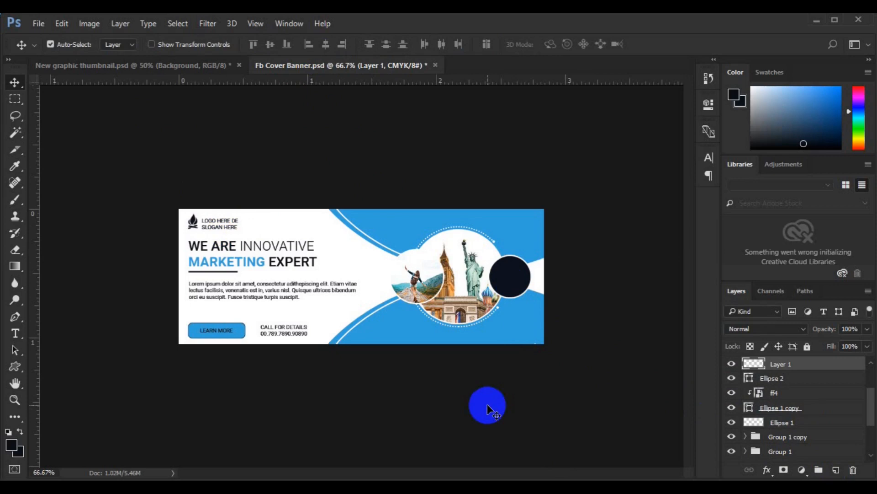
click(15, 333)
click(217, 44)
click(197, 131)
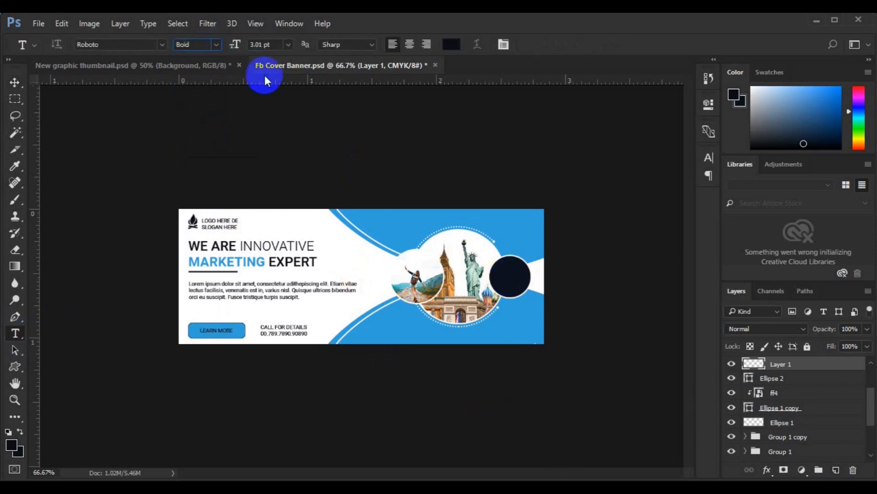
click(288, 46)
click(284, 88)
click(451, 44)
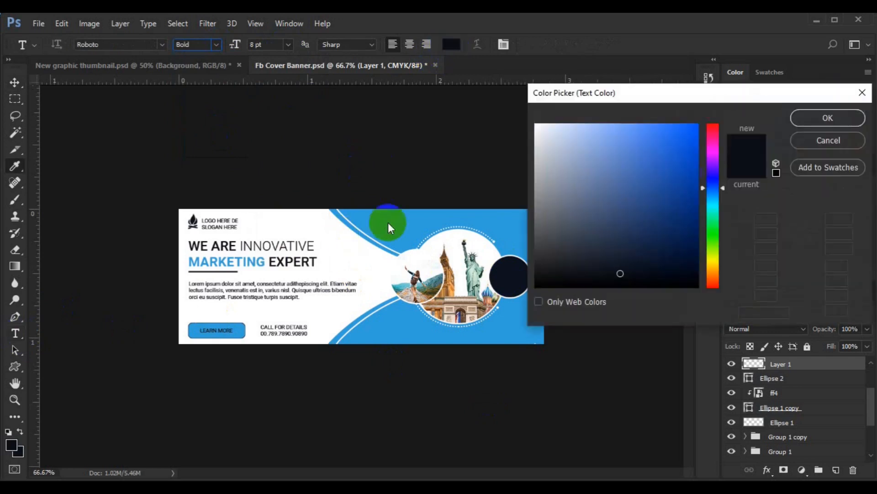
click(388, 222)
click(808, 123)
click(503, 276)
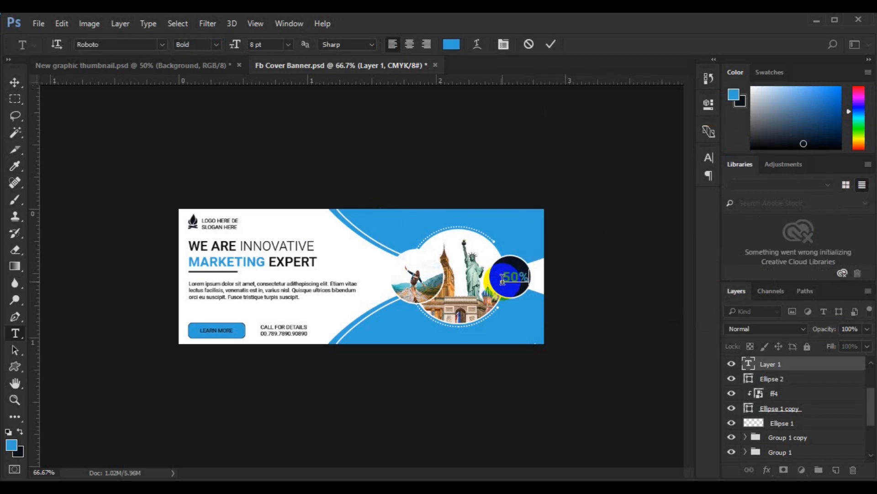
- Change only the percent sign of the 50% text to Roboto Light
click(313, 136)
click(215, 44)
click(197, 55)
click(15, 82)
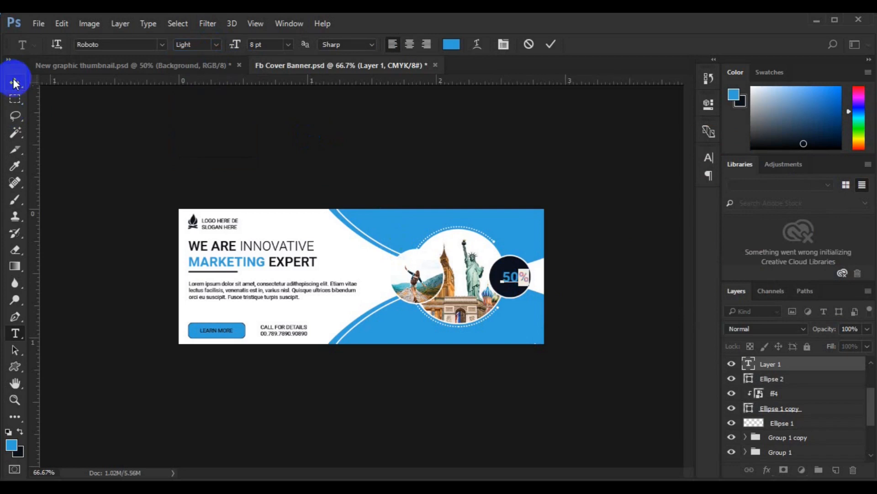
- Duplicate the 50% text slightly above the original inside the dark circle and replace the copy's wording with UPTO
click(517, 284)
drag(517, 283, 501, 268)
click(16, 332)
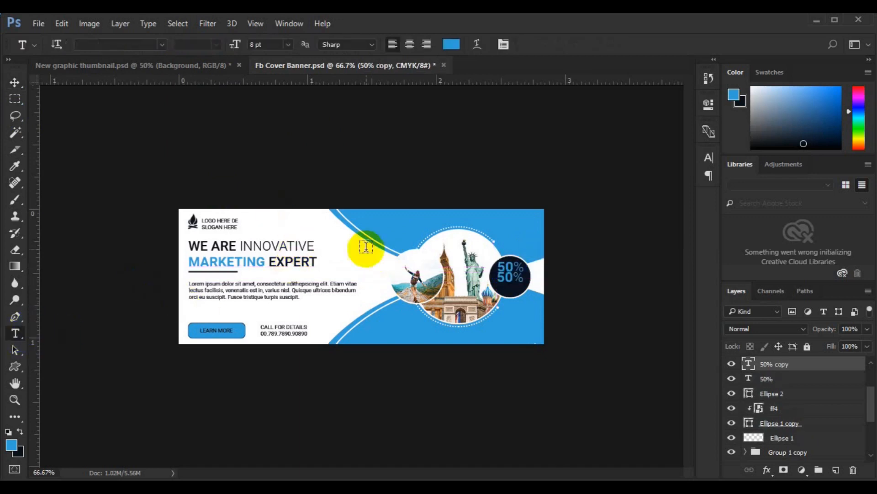
double_click(507, 268)
click(506, 268)
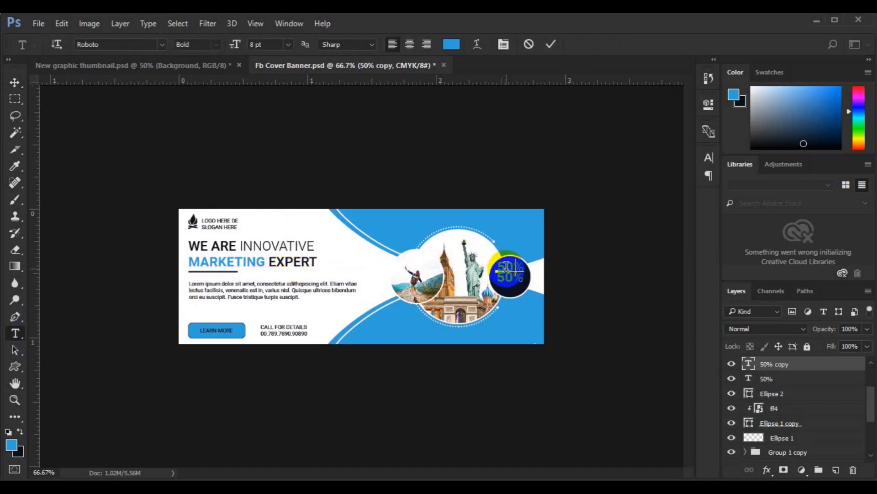
key(ctrl+a)
text(UPTO)
- Format the UPTO text as Roboto Light, 6 pt, in white
key(ctrl+a)
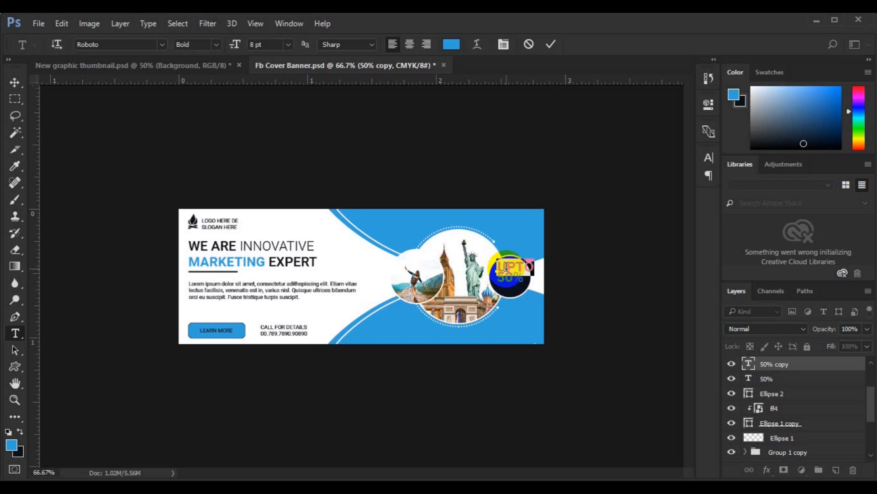
click(288, 44)
click(274, 57)
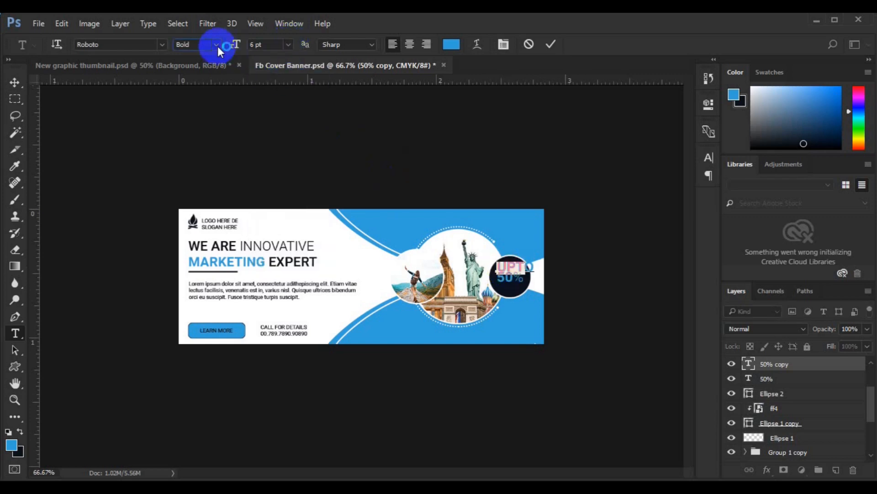
click(216, 44)
click(216, 67)
click(452, 44)
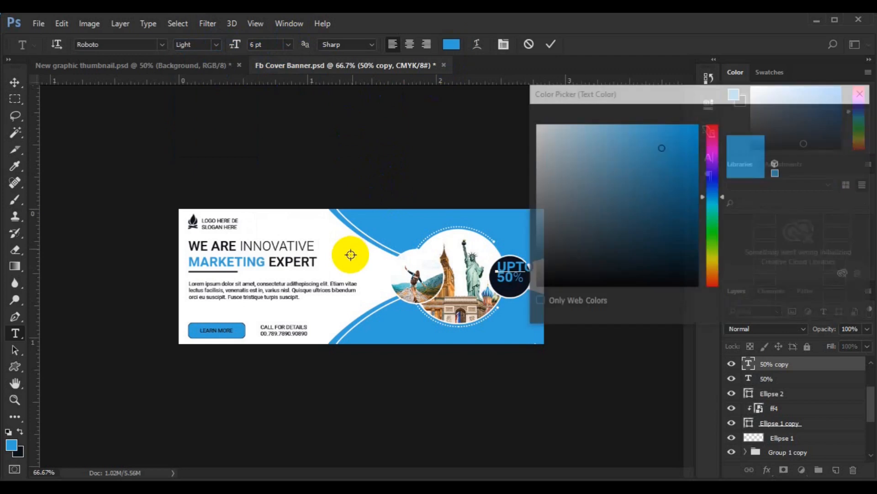
click(813, 120)
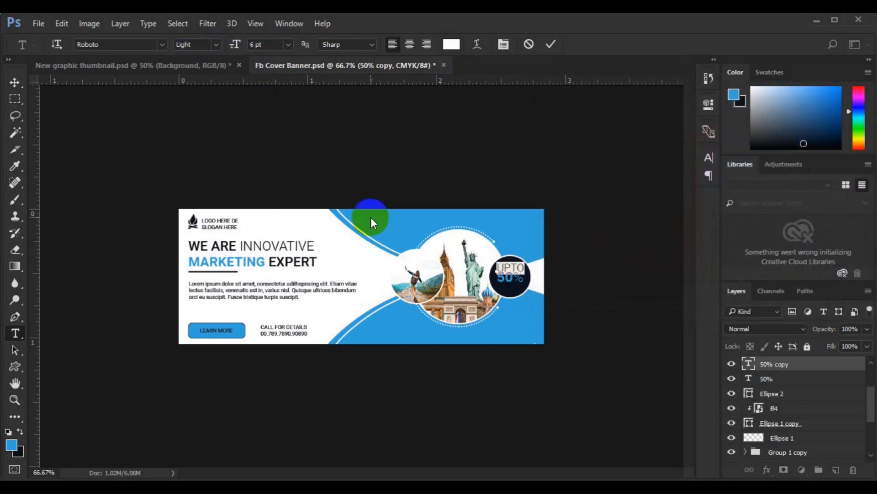
- Reduce the UPTO text size by two points and align its horizontal center with the 50% text
click(255, 46)
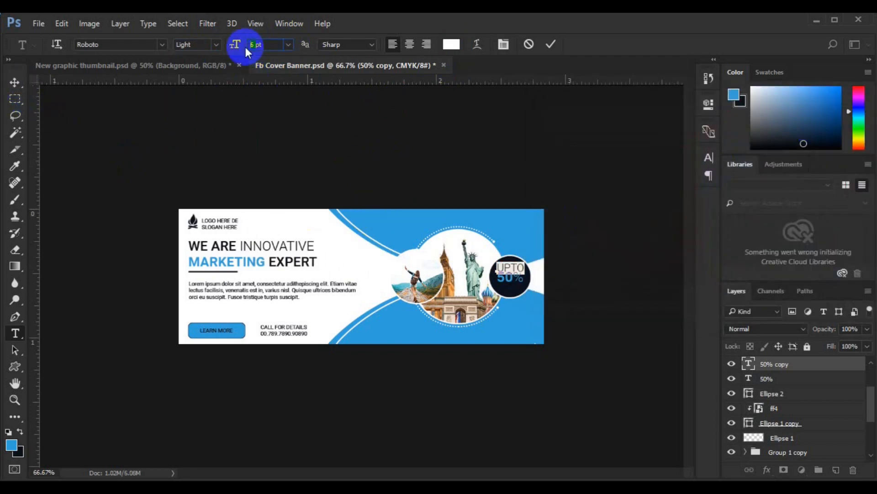
key(Down)
key(Down)
click(15, 83)
key(ctrl+0)
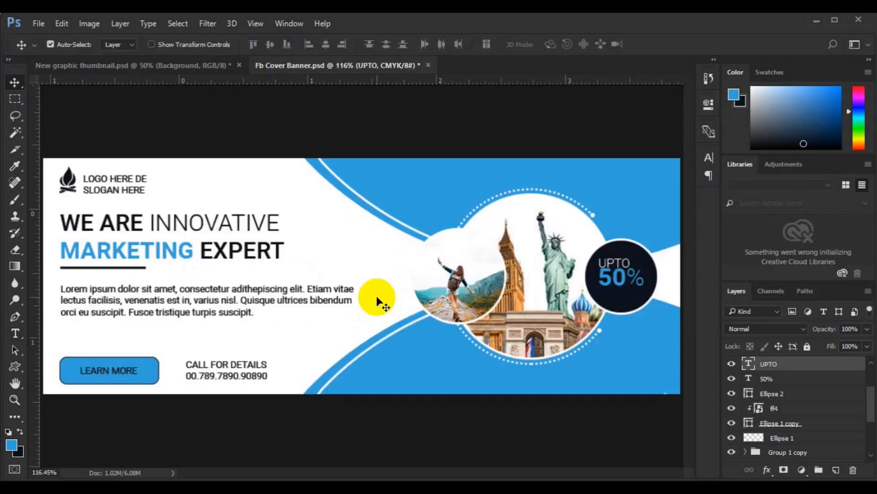
shift+click(766, 379)
click(326, 44)
- Duplicate the UPTO text below 50% in the dark circle and change the copy's wording to OFF
click(793, 369)
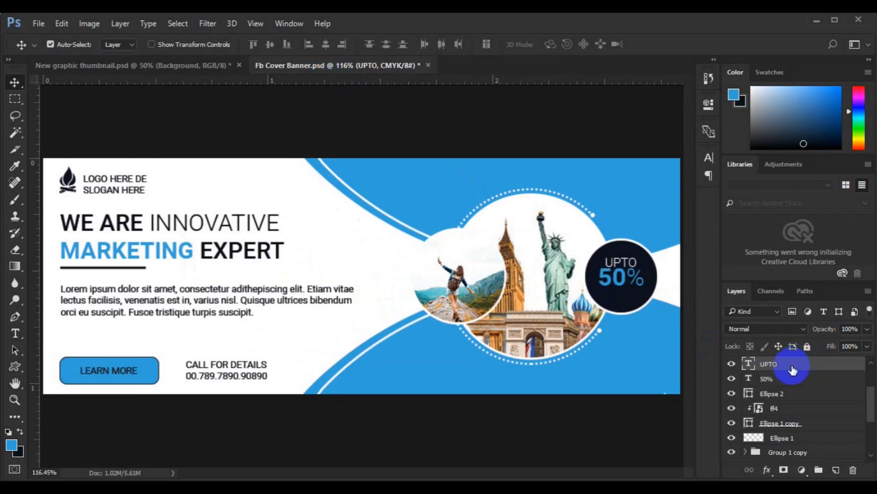
drag(620, 268, 621, 298)
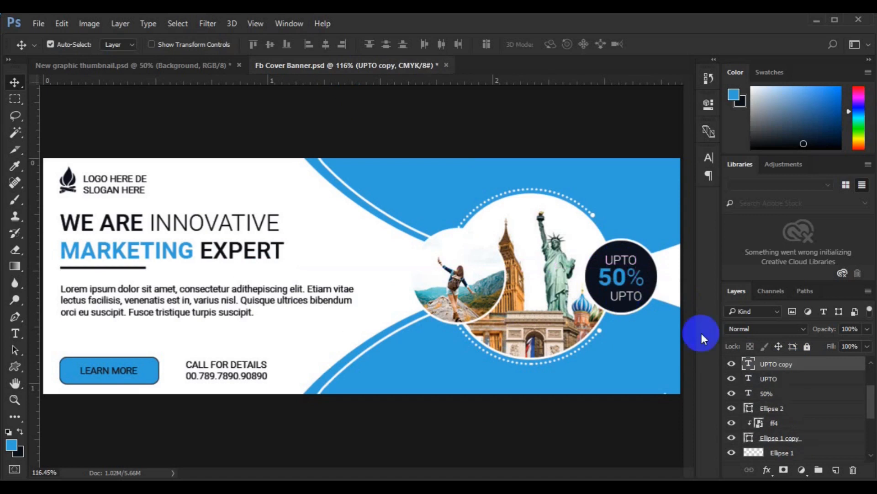
click(621, 295)
click(15, 81)
- Align the horizontal centers of the OFF and UPTO texts and group the two layers
shift+click(789, 383)
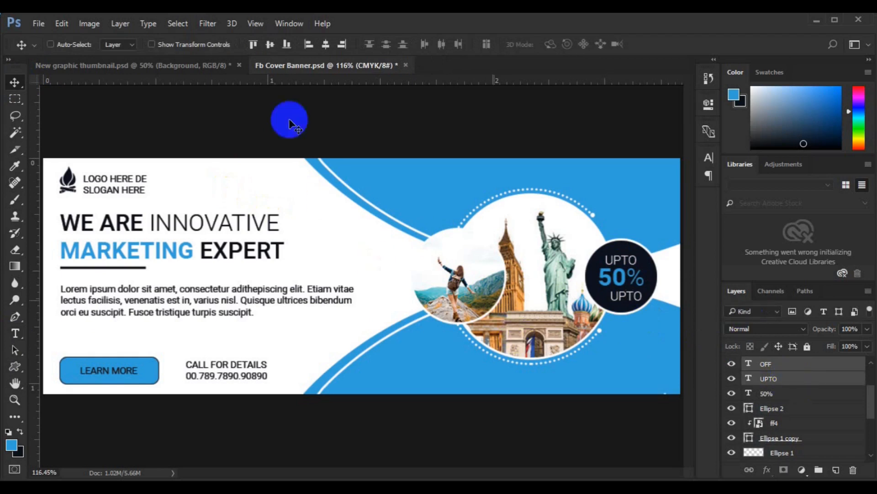
click(270, 46)
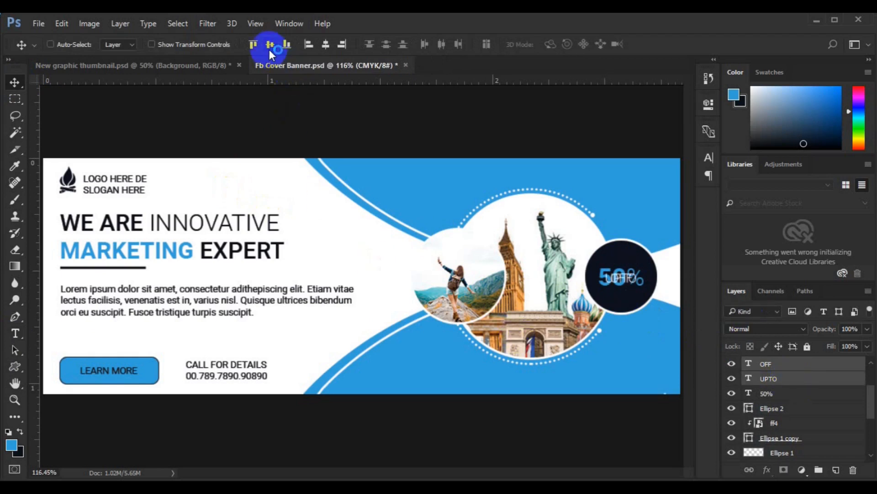
key(ctrl+z)
click(325, 44)
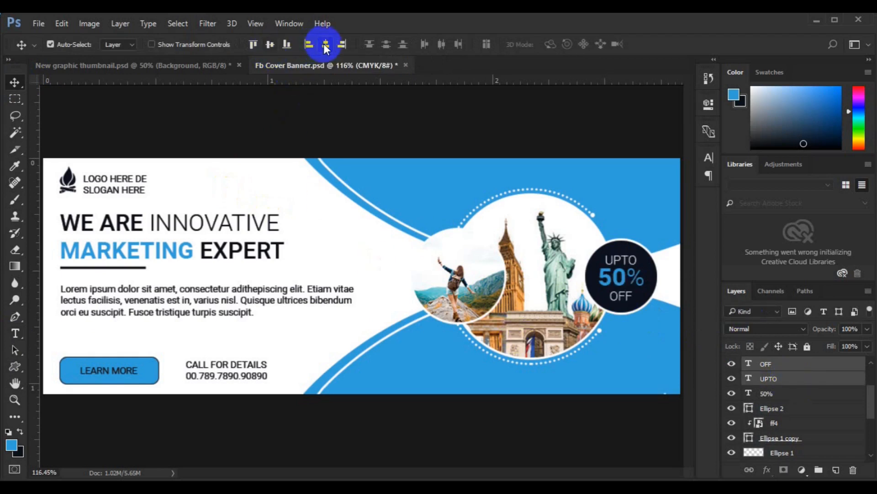
key(ctrl+g)
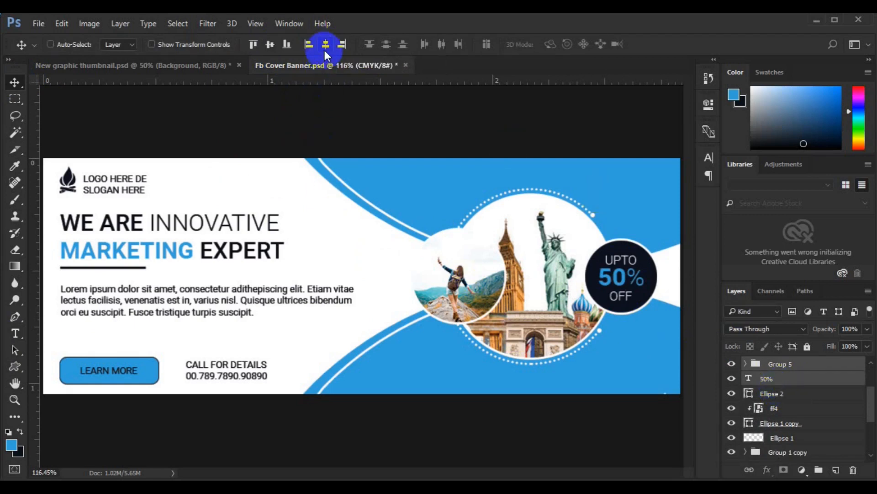
- Group the UPTO and OFF group with the 50% text, and align its vertical center with Ellipse 2
key(ctrl+g)
ctrl+click(782, 379)
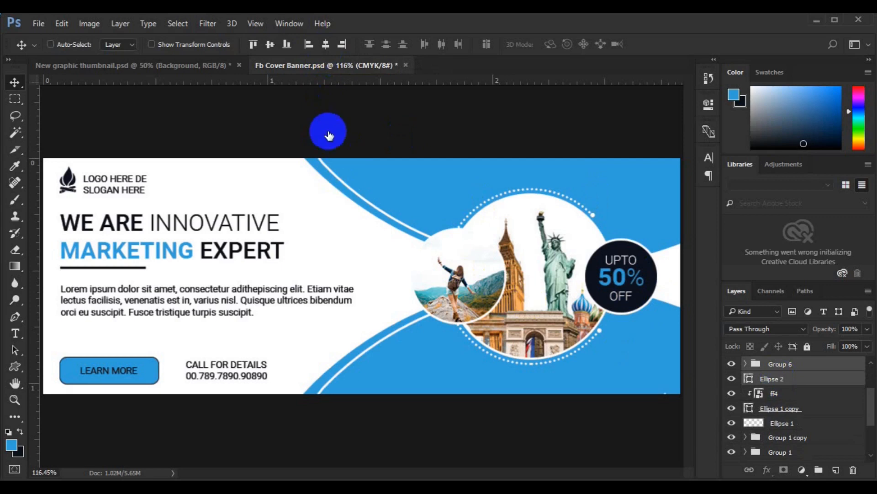
click(270, 44)
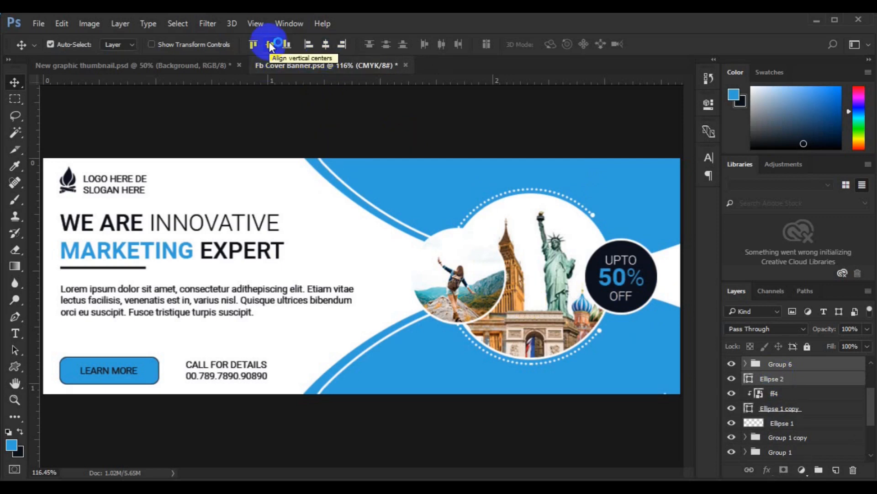
key(ctrl+1)
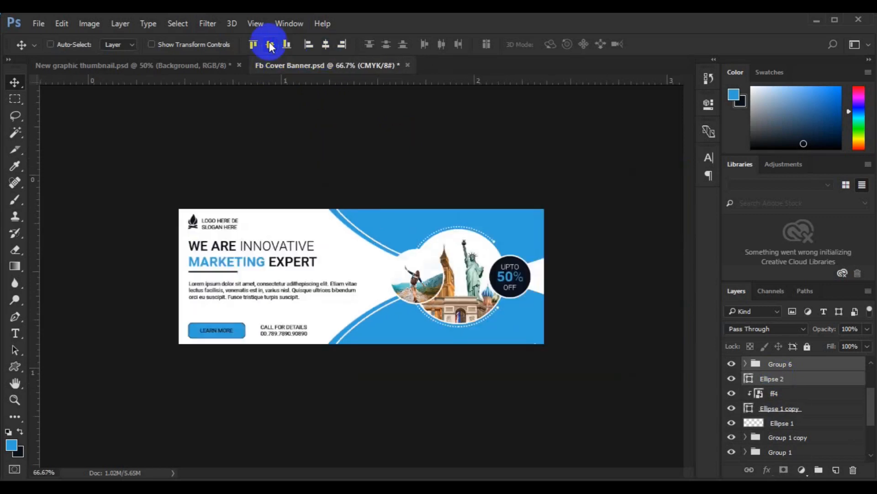